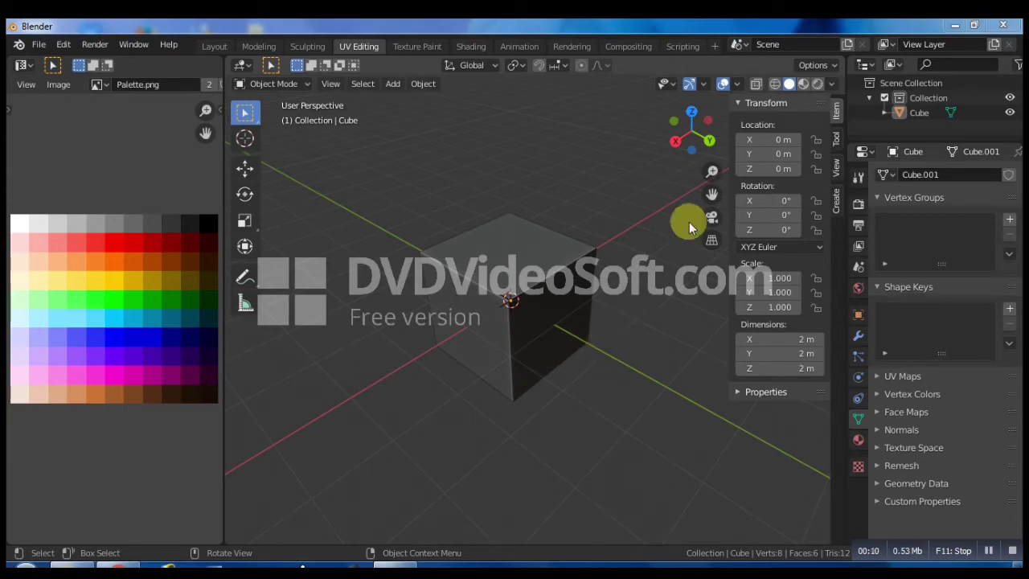
Step: Show the cube coloured by its image texture in the viewport and put it into Edit Mode
{"action": "left_click", "coordinate": [833, 87]}
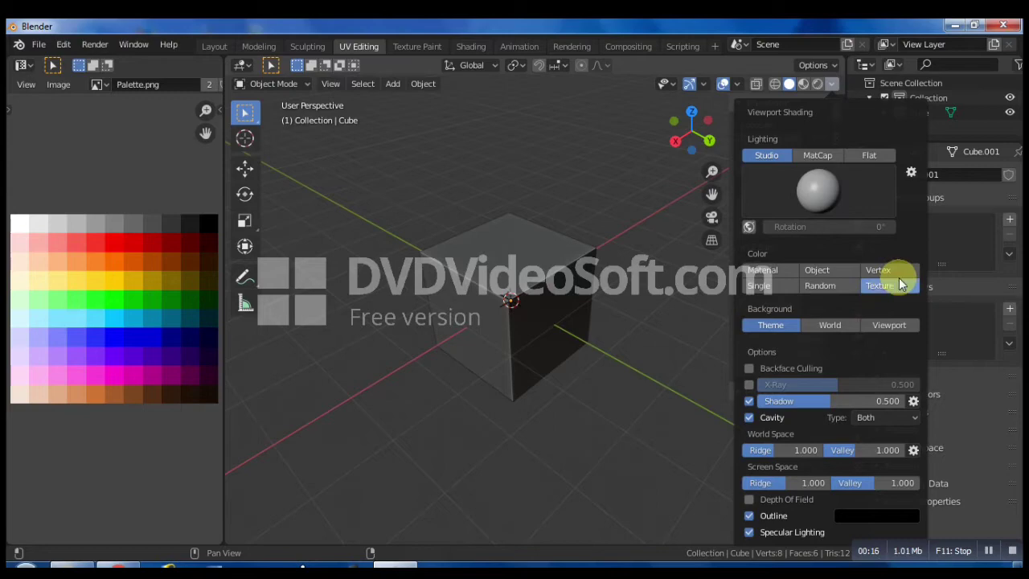
{"action": "left_click", "coordinate": [900, 281]}
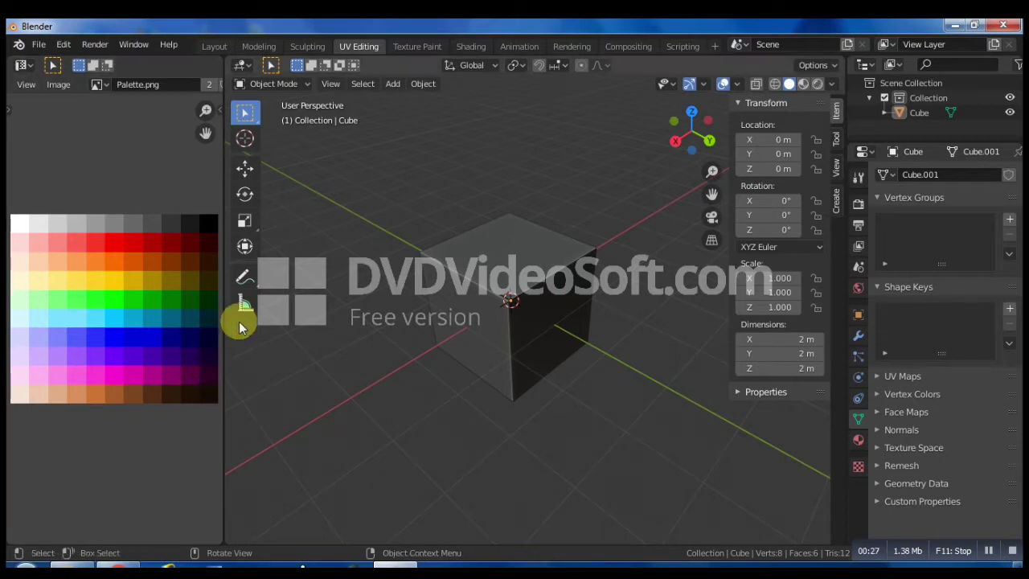
{"action": "left_click", "coordinate": [535, 254]}
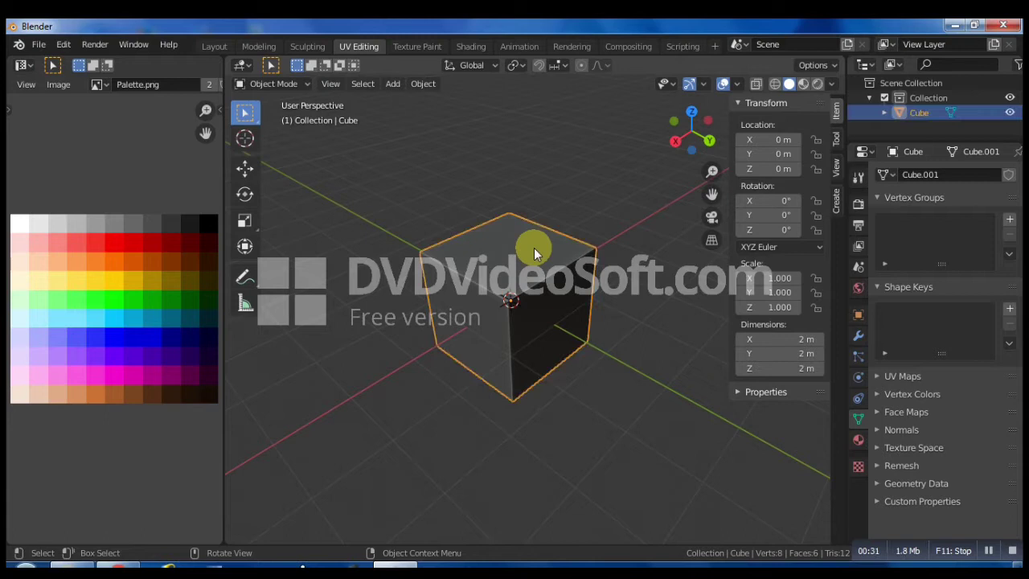
{"action": "key", "text": "Tab"}
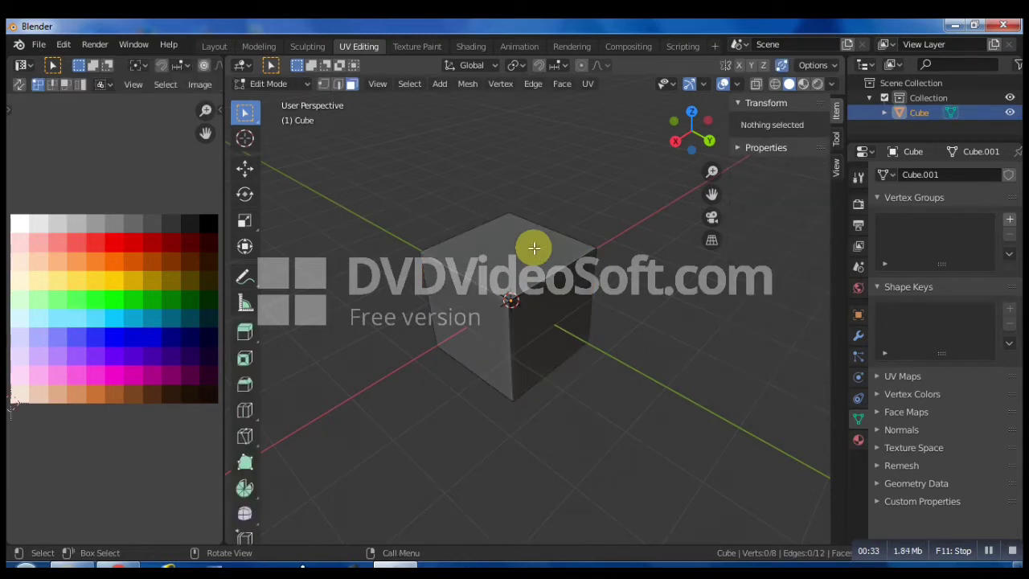
Step: Colour the cube's top face blue by moving its UVs onto the blue palette swatch
{"action": "left_click", "coordinate": [535, 248]}
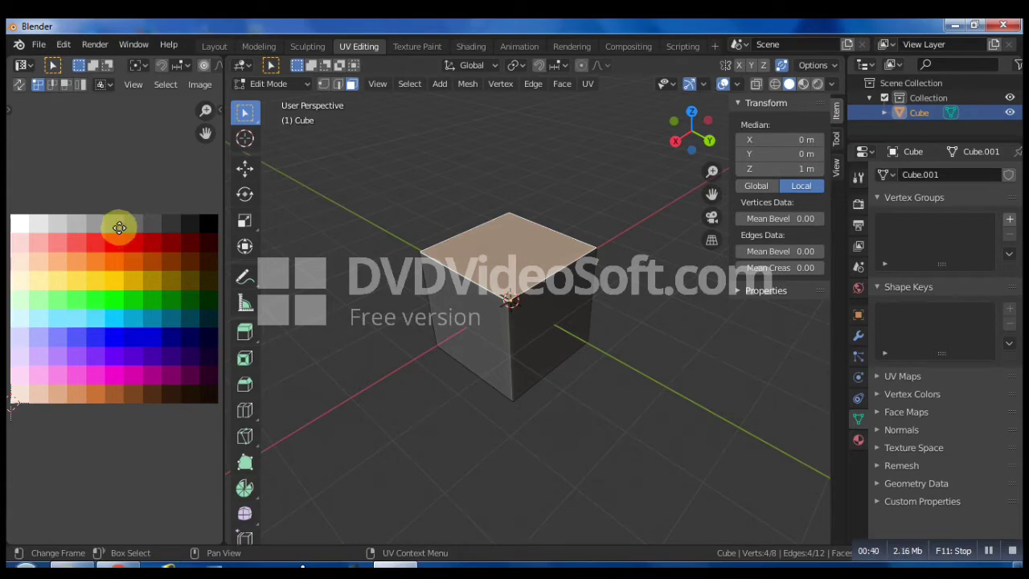
{"action": "key", "text": "g"}
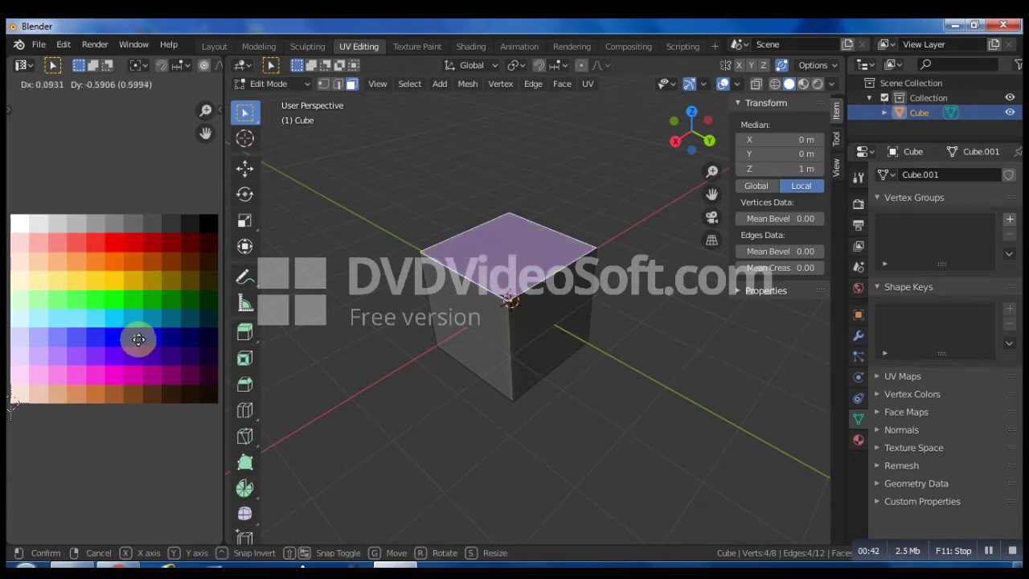
{"action": "left_click", "coordinate": [164, 338]}
{"action": "left_click", "coordinate": [349, 347]}
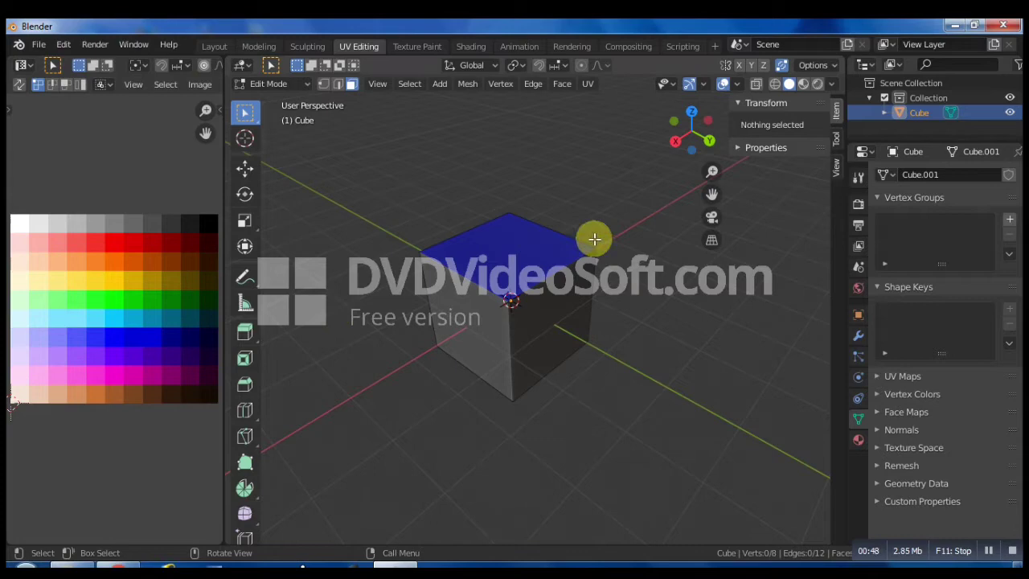
Step: Colour the left and right side faces red by moving their UVs onto the red swatch
{"action": "left_click", "coordinate": [555, 322]}
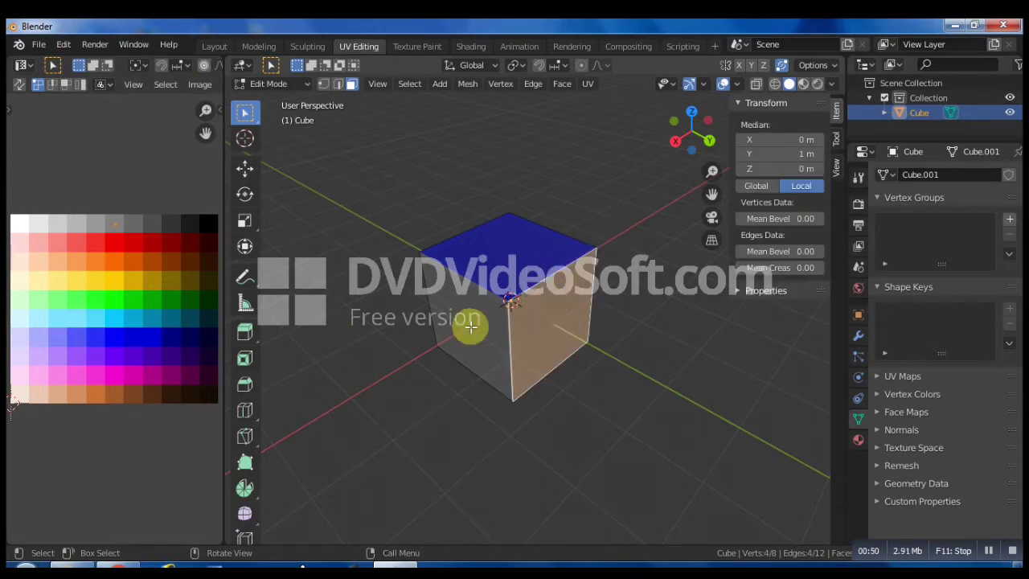
{"action": "left_click", "coordinate": [470, 326], "text": "shift"}
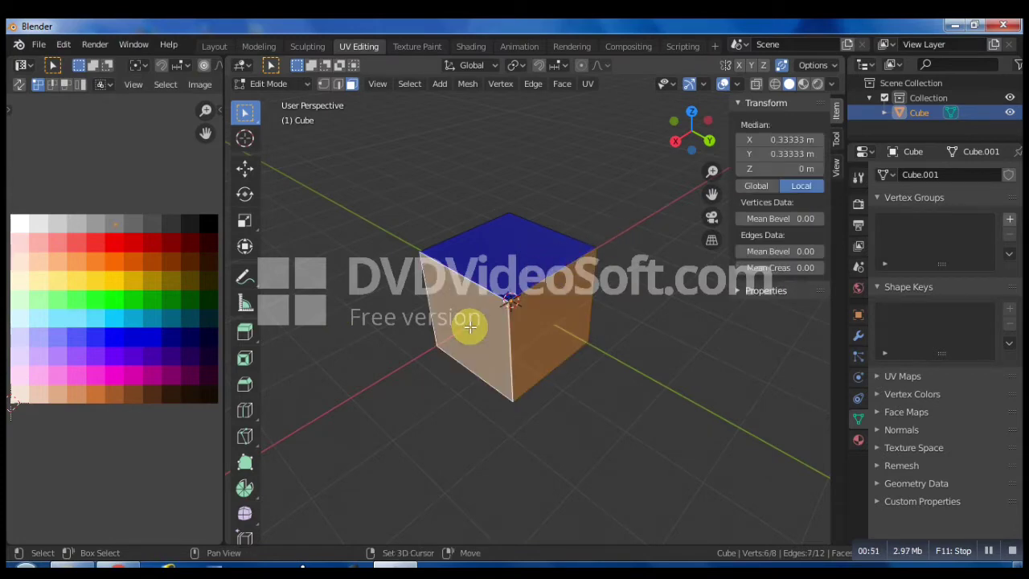
{"action": "key", "text": "g"}
{"action": "left_click", "coordinate": [113, 251]}
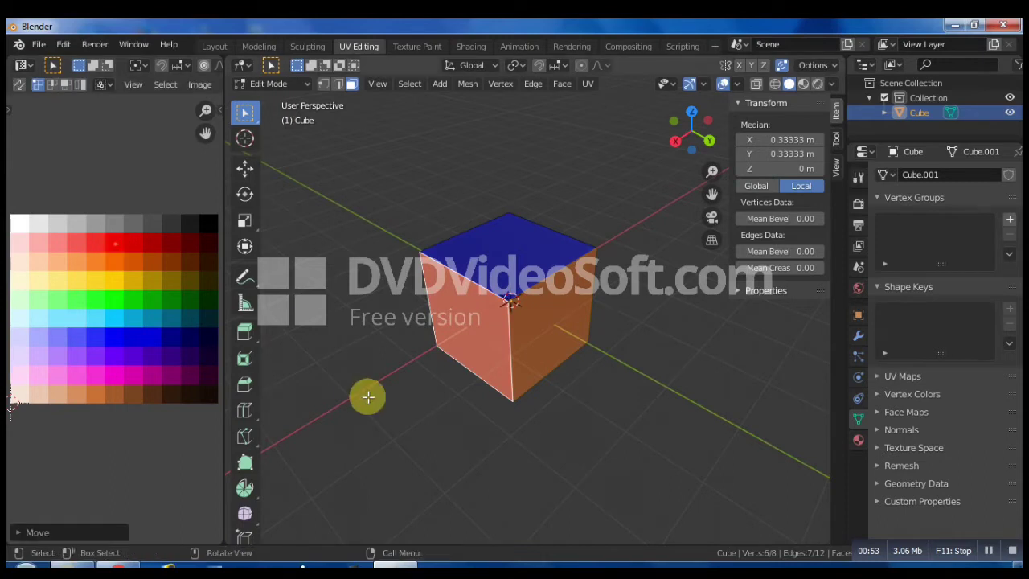
{"action": "key", "text": "alt+a"}
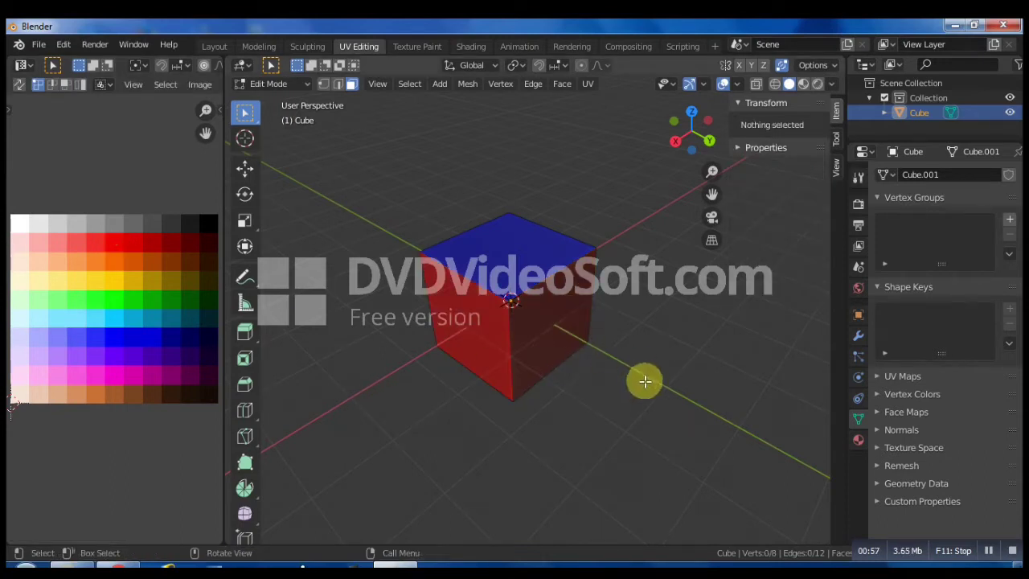
Step: Inspect the coloured cube, then undo both the red and the blue colouring
{"action": "middle_click_drag", "start_coordinate": [645, 382], "coordinate": [626, 369]}
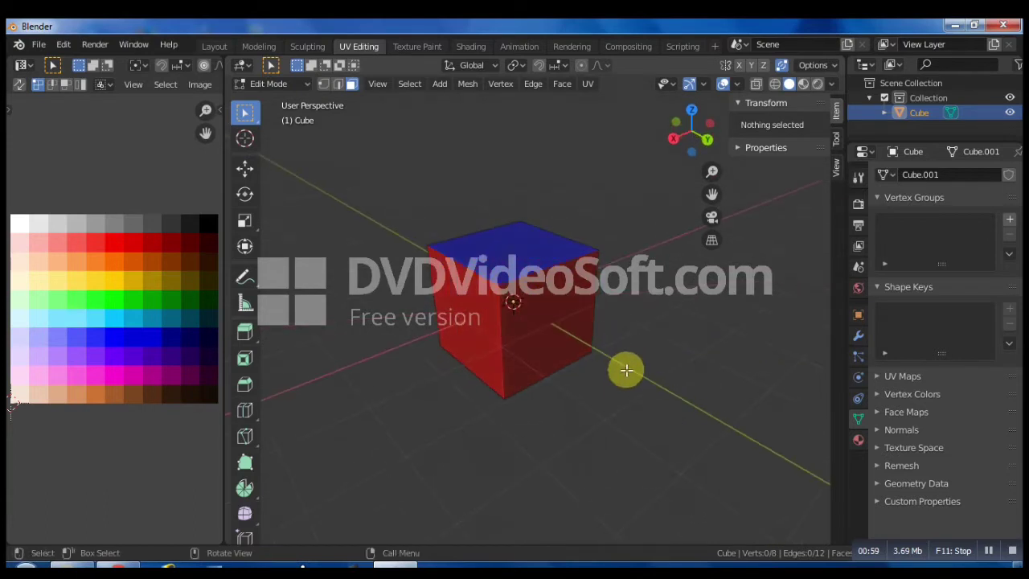
{"action": "key", "text": "ctrl+z"}
{"action": "key", "text": "ctrl+z"}
{"action": "key", "text": "ctrl+z"}
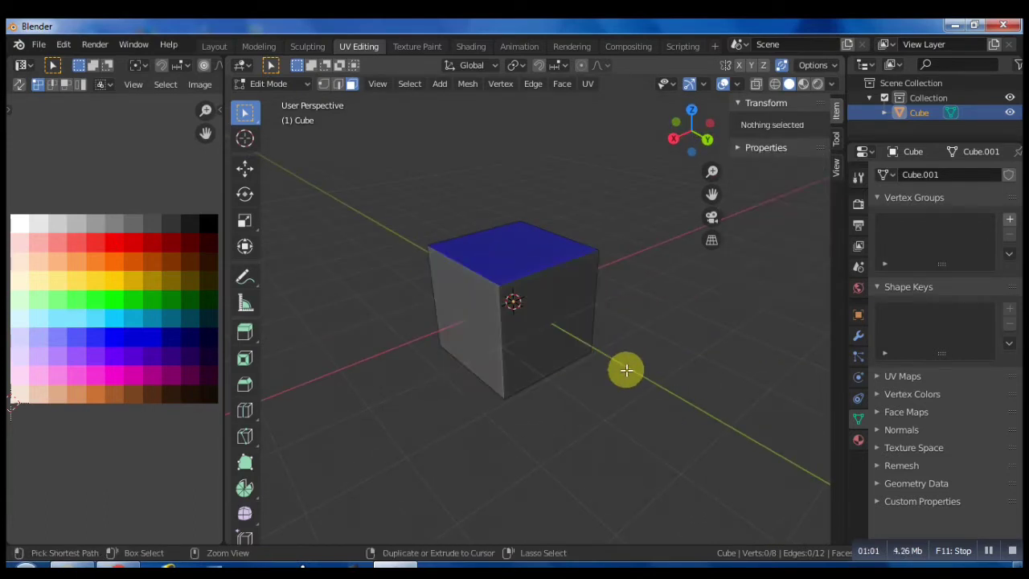
{"action": "key", "text": "ctrl+z"}
{"action": "key", "text": "ctrl+z"}
{"action": "key", "text": "ctrl+z"}
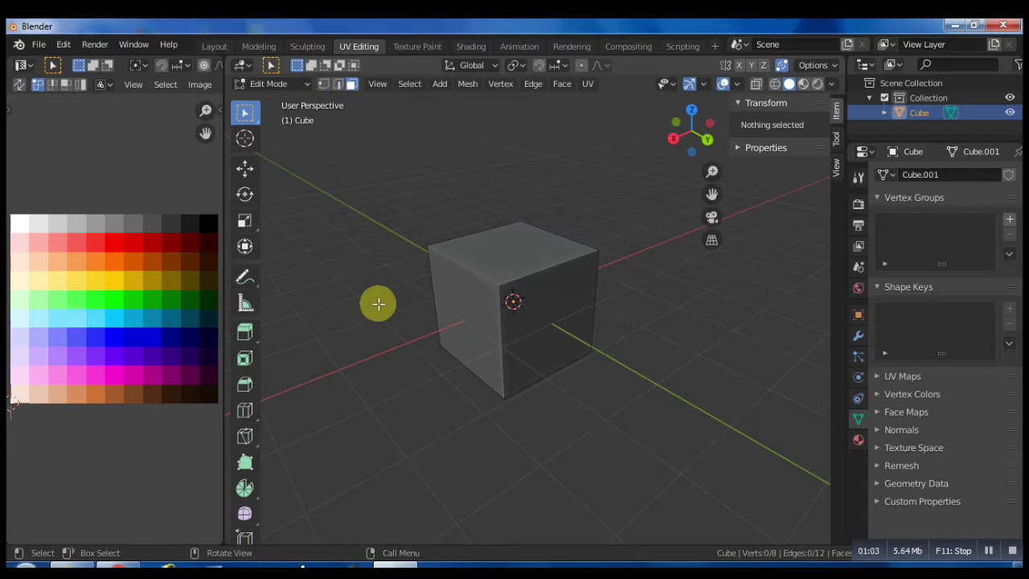
Step: In the Shading workspace, pan to the Palette.png image node and leave its interpolation on Closest
{"action": "left_click", "coordinate": [471, 46]}
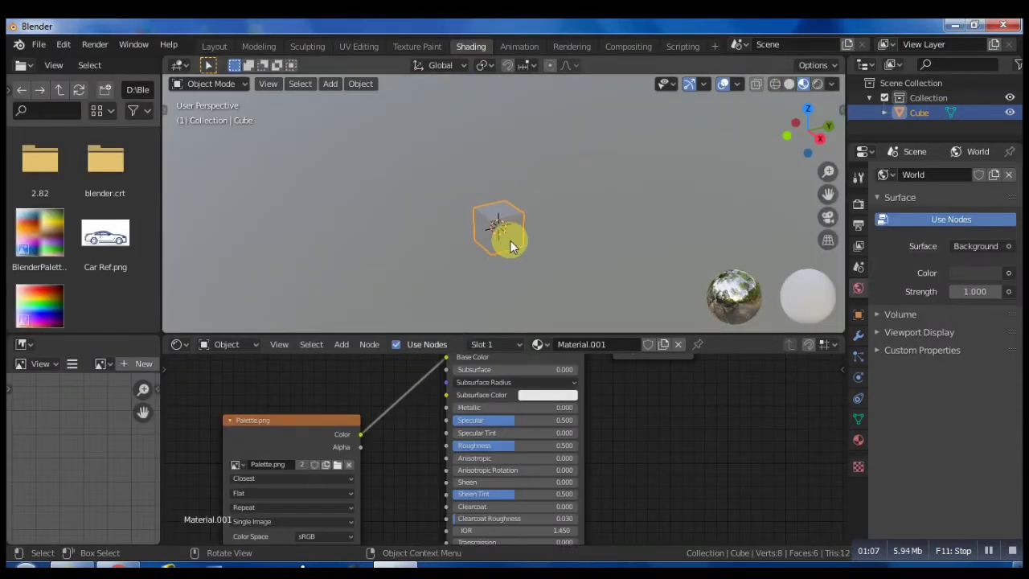
{"action": "middle_click_drag", "start_coordinate": [402, 475], "coordinate": [432, 478]}
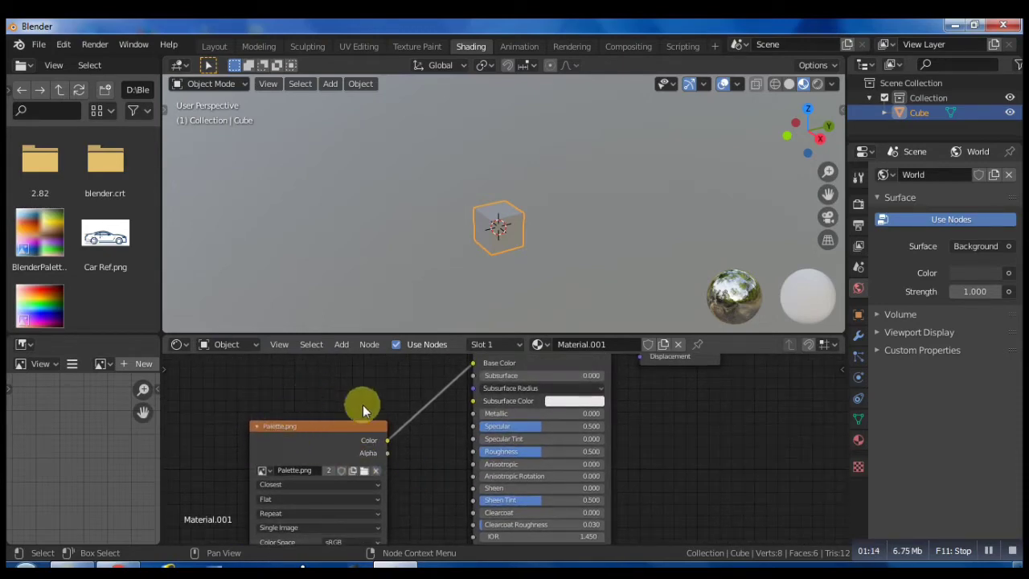
{"action": "middle_click_drag", "start_coordinate": [439, 444], "coordinate": [395, 494]}
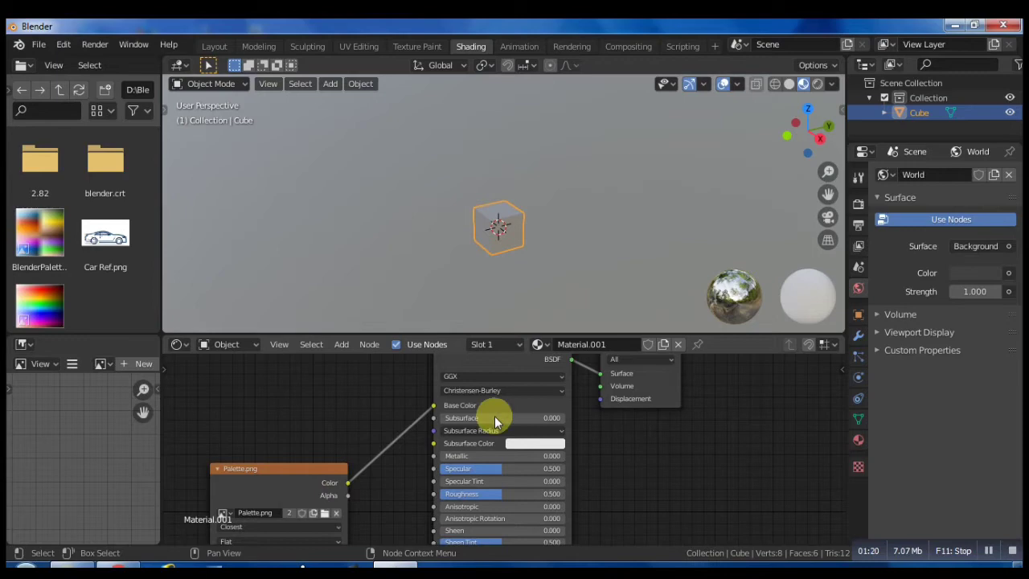
{"action": "middle_click_drag", "start_coordinate": [386, 508], "coordinate": [436, 416]}
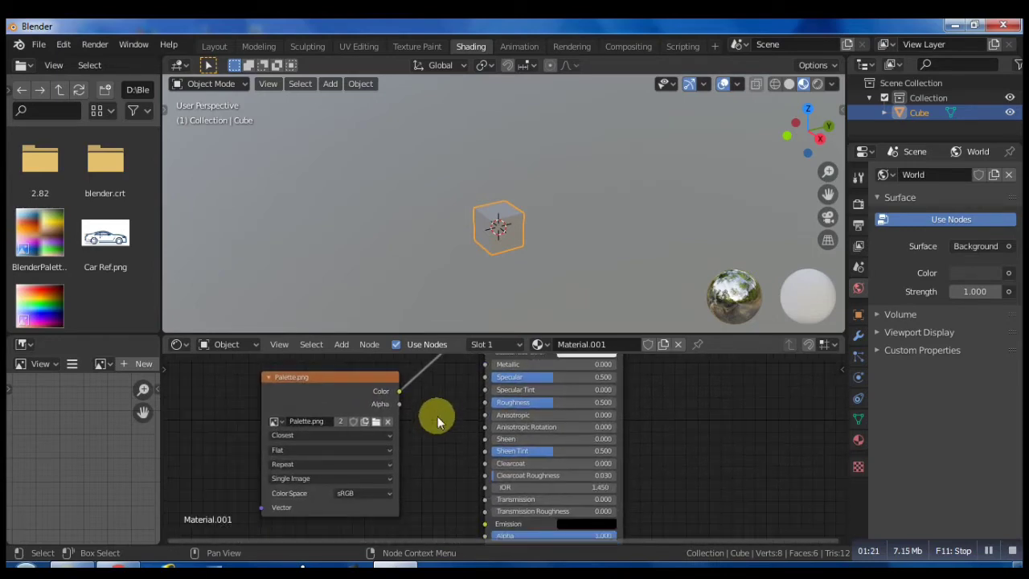
{"action": "left_click", "coordinate": [381, 439]}
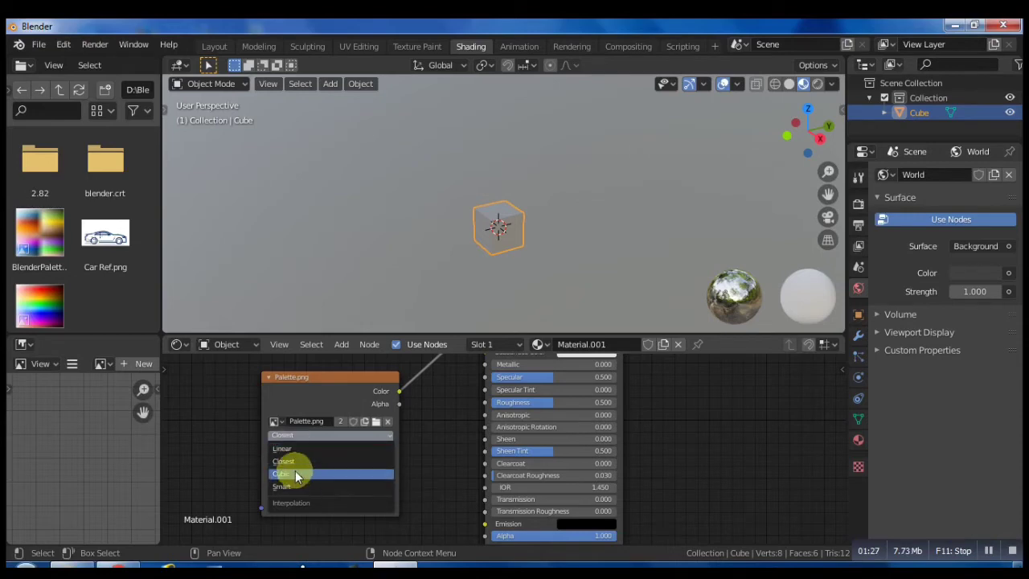
{"action": "left_click", "coordinate": [393, 463]}
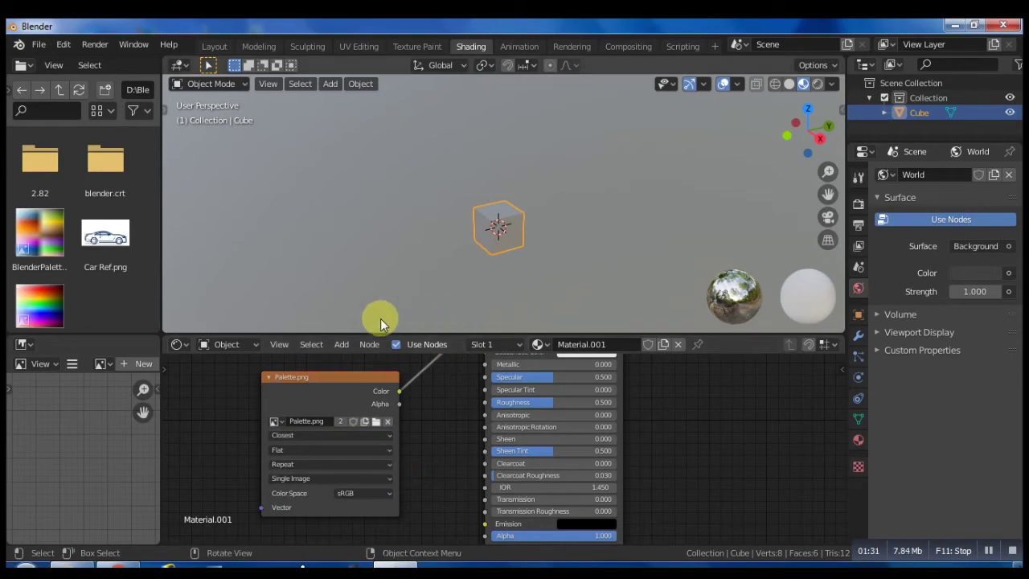
Step: Return to the UV Editing workspace with no faces selected on the cube
{"action": "left_click", "coordinate": [351, 47]}
{"action": "left_click", "coordinate": [509, 235]}
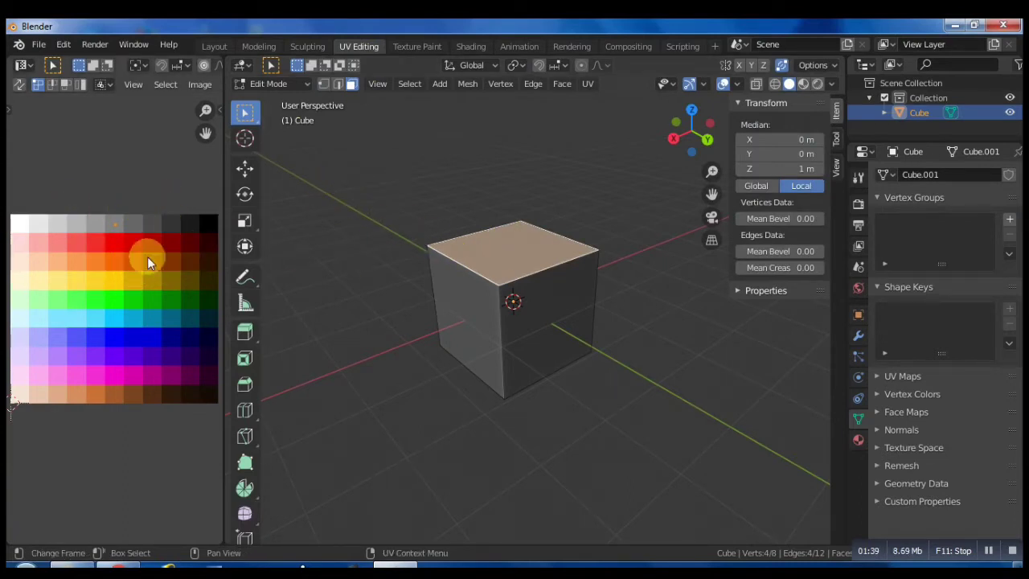
{"action": "left_click", "coordinate": [455, 183]}
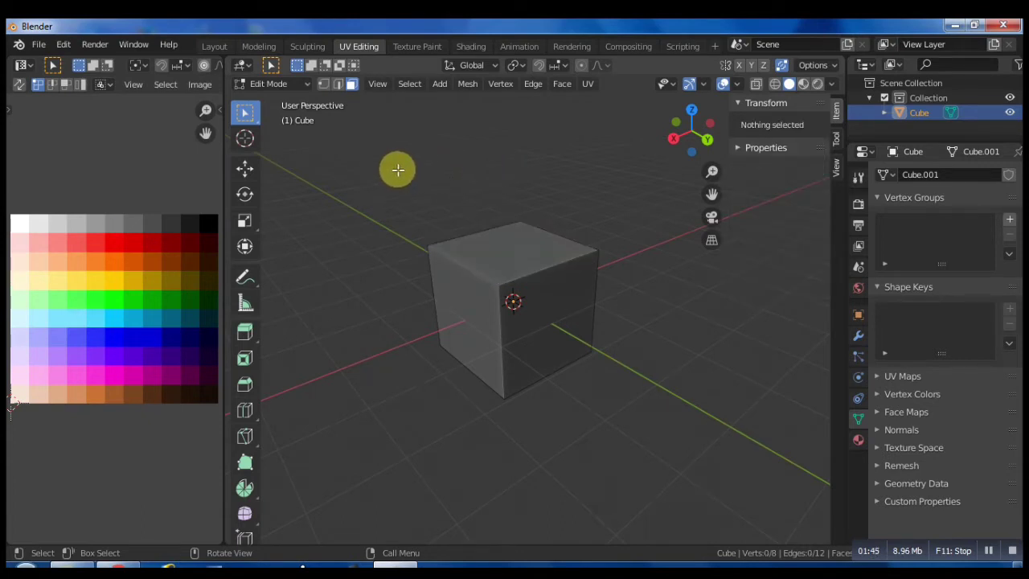
Step: Search 'loo' in the Add-ons preferences, enable Mesh: LoopTools, and save the preferences
{"action": "left_click", "coordinate": [56, 45]}
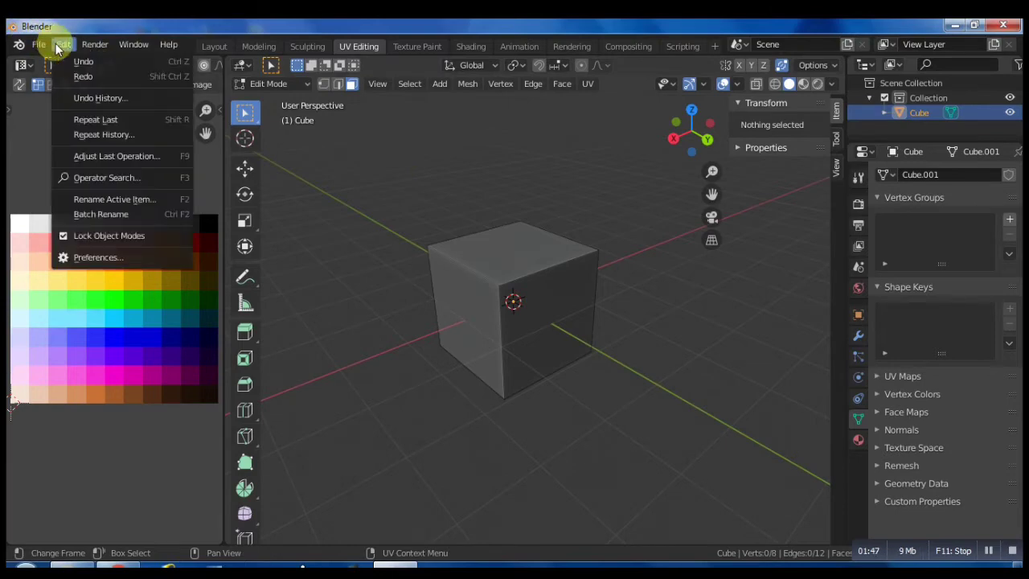
{"action": "left_click", "coordinate": [78, 257]}
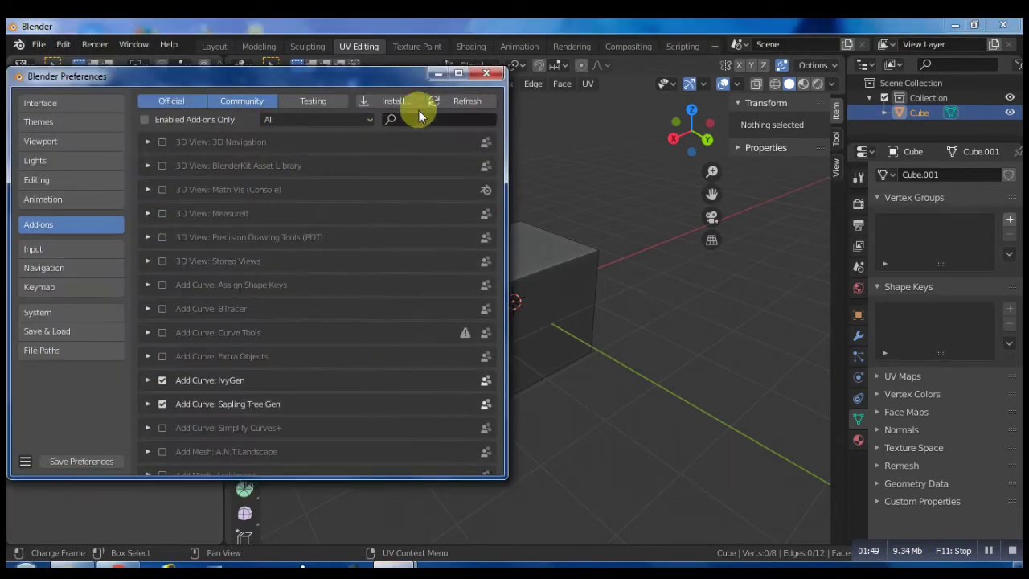
{"action": "left_click", "coordinate": [421, 119]}
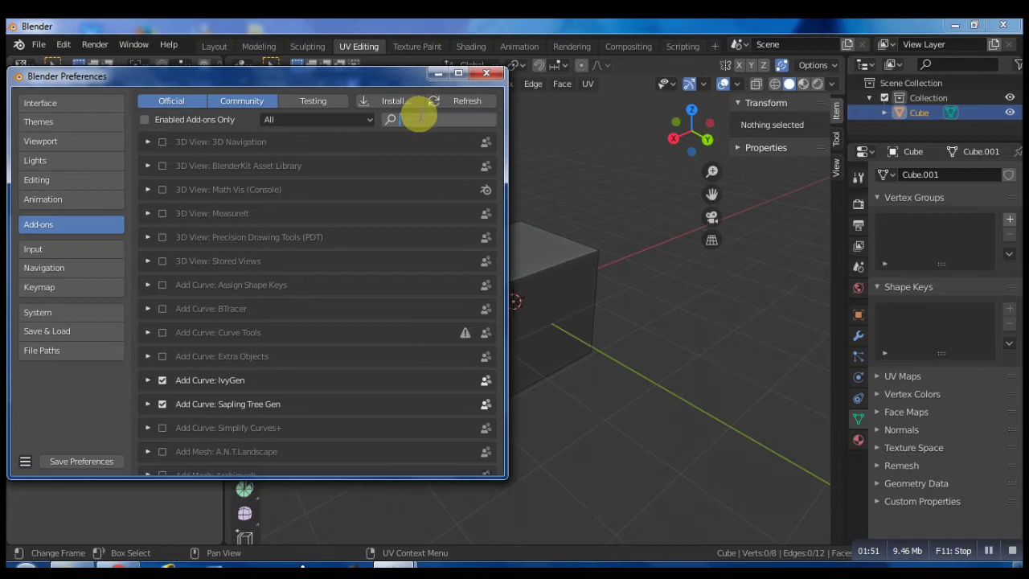
{"action": "type", "text": "loo"}
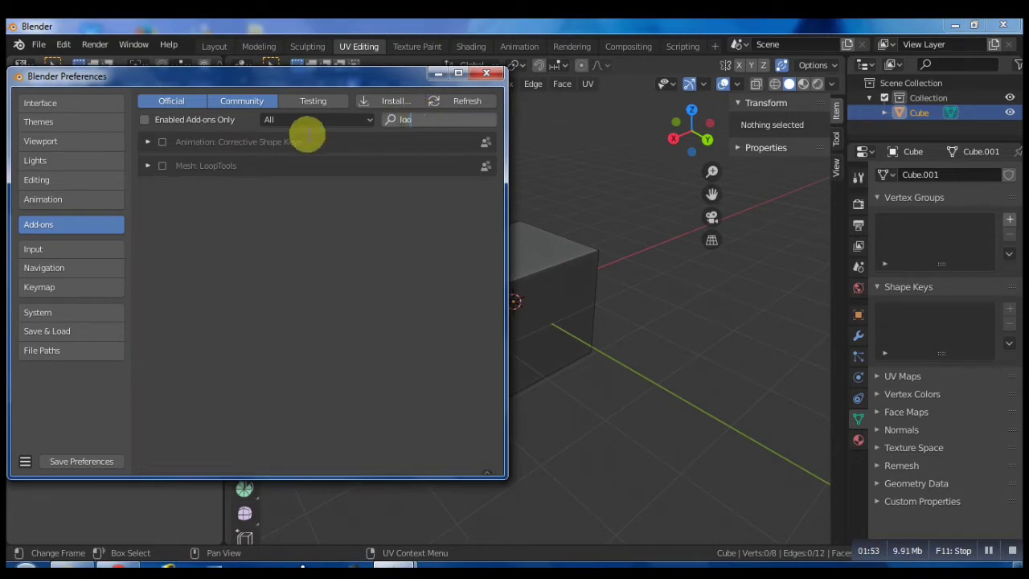
{"action": "left_click", "coordinate": [162, 166]}
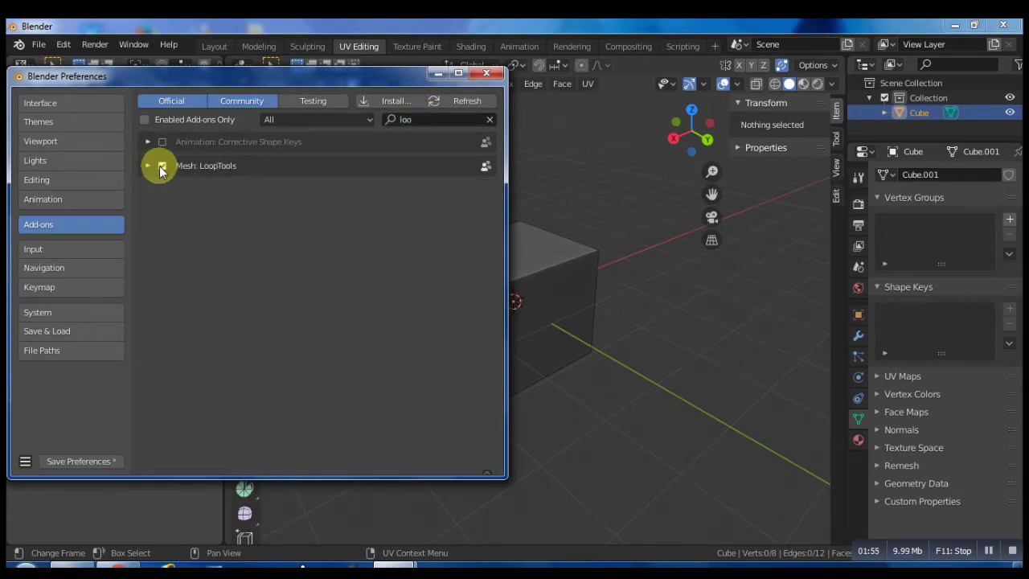
{"action": "left_click", "coordinate": [101, 462]}
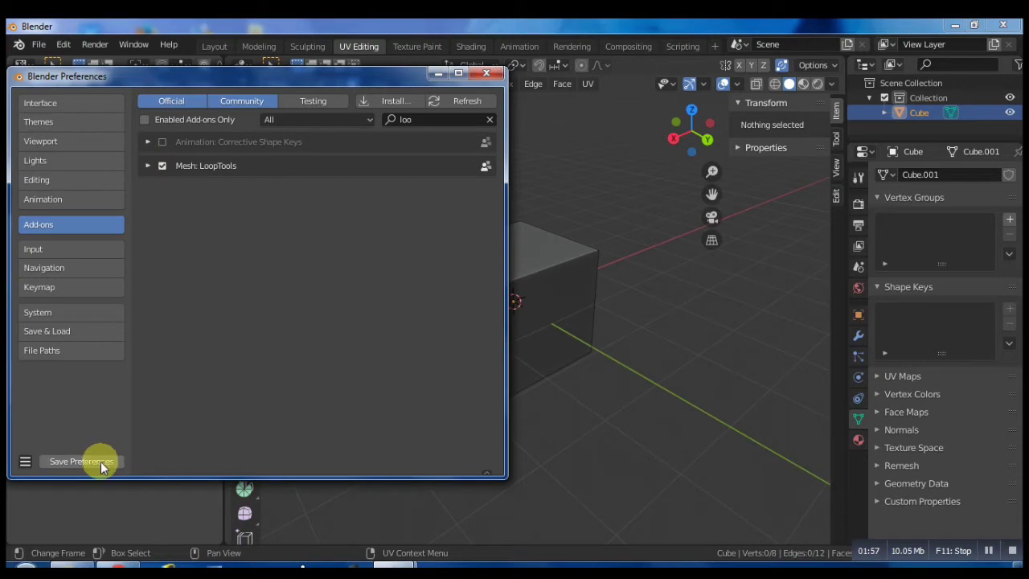
{"action": "left_click", "coordinate": [486, 74]}
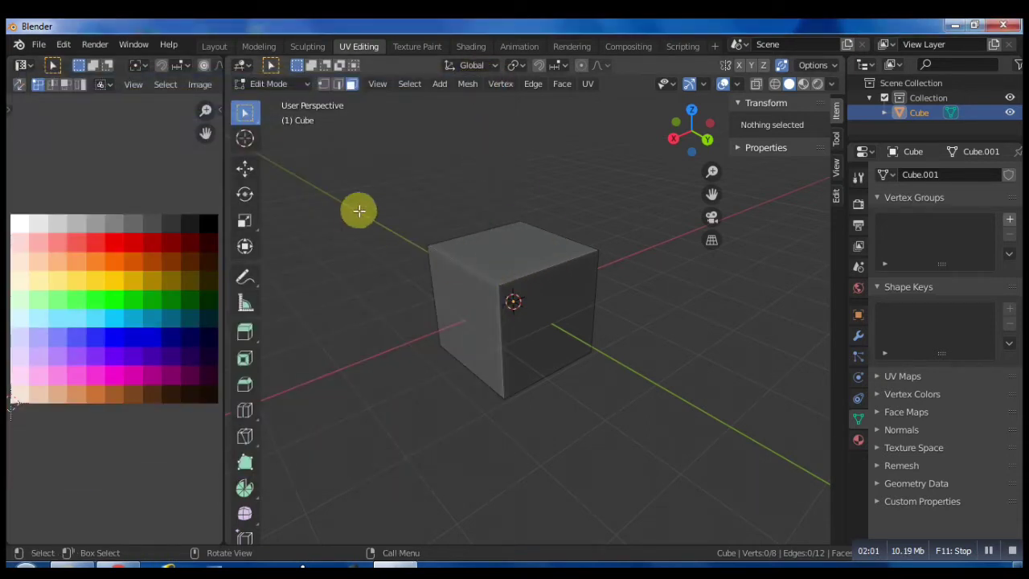
Step: Subdivide the cube's top face into a grid with 7 cuts
{"action": "left_click", "coordinate": [537, 250]}
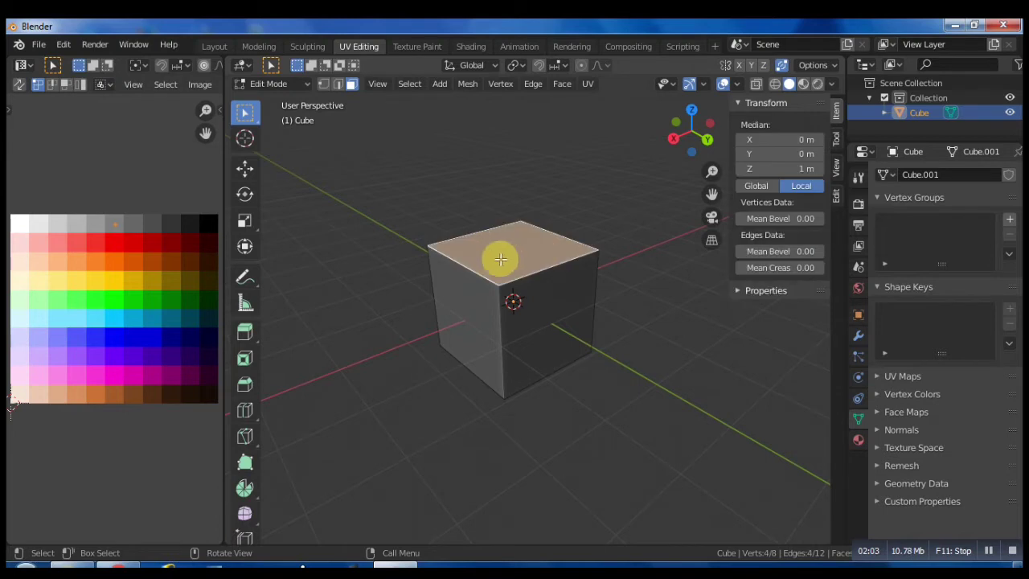
{"action": "right_click", "coordinate": [513, 257]}
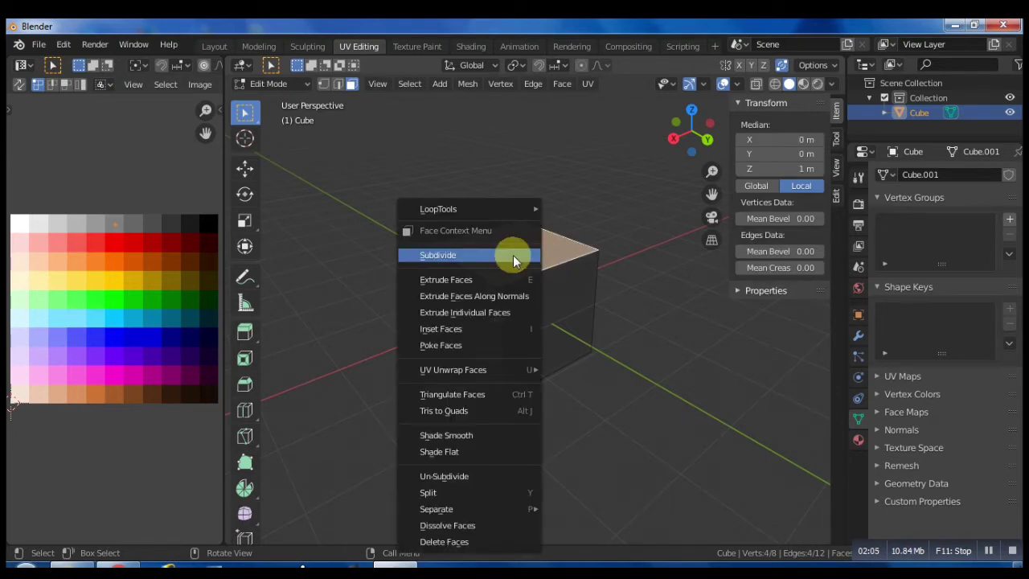
{"action": "mouse_move", "coordinate": [479, 211]}
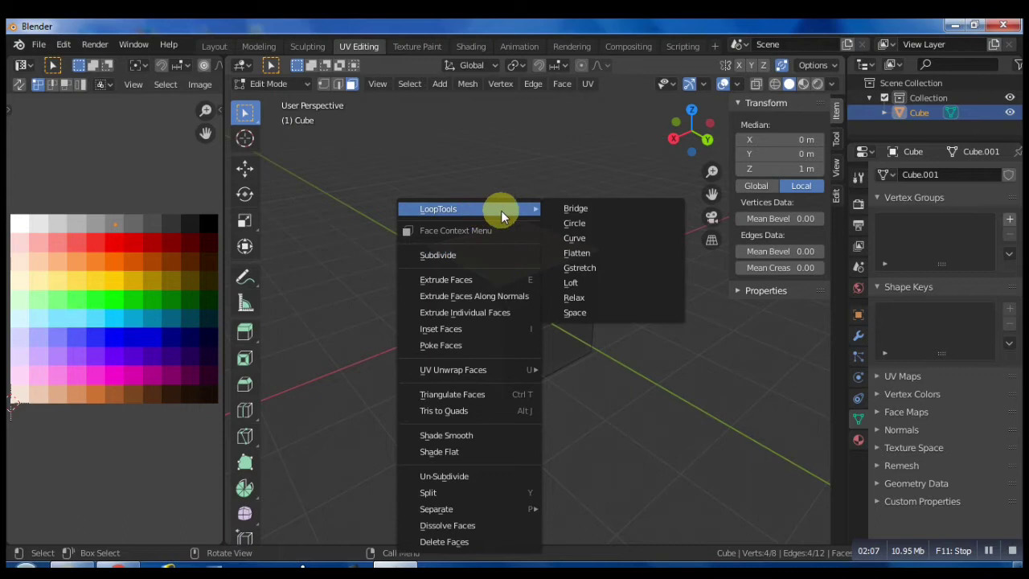
{"action": "left_click", "coordinate": [476, 255]}
{"action": "left_click", "coordinate": [470, 428]}
{"action": "left_click", "coordinate": [469, 429]}
{"action": "left_click", "coordinate": [470, 429]}
{"action": "left_click", "coordinate": [470, 428]}
{"action": "left_click", "coordinate": [469, 429]}
{"action": "left_click", "coordinate": [469, 428]}
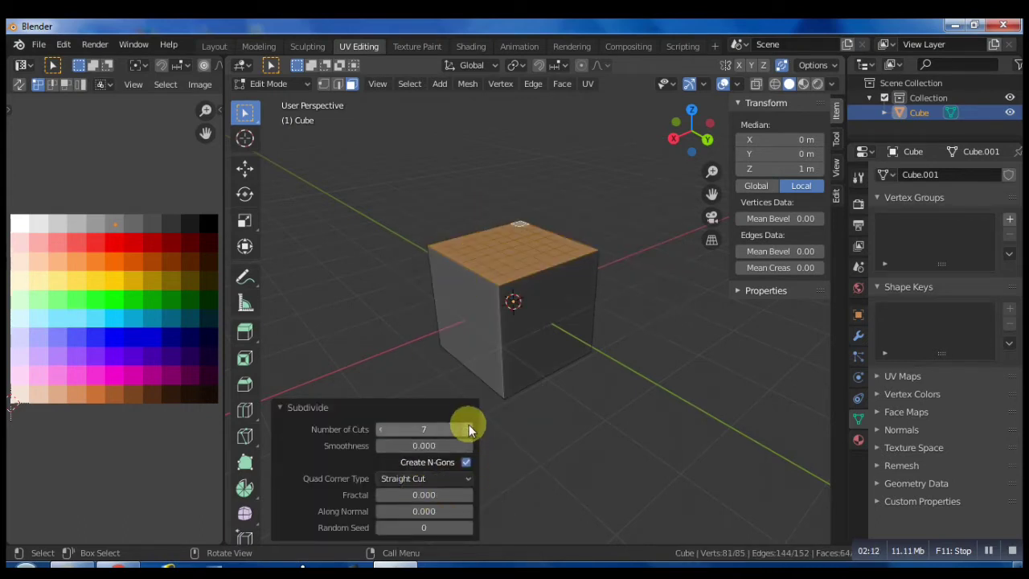
{"action": "left_click", "coordinate": [587, 425]}
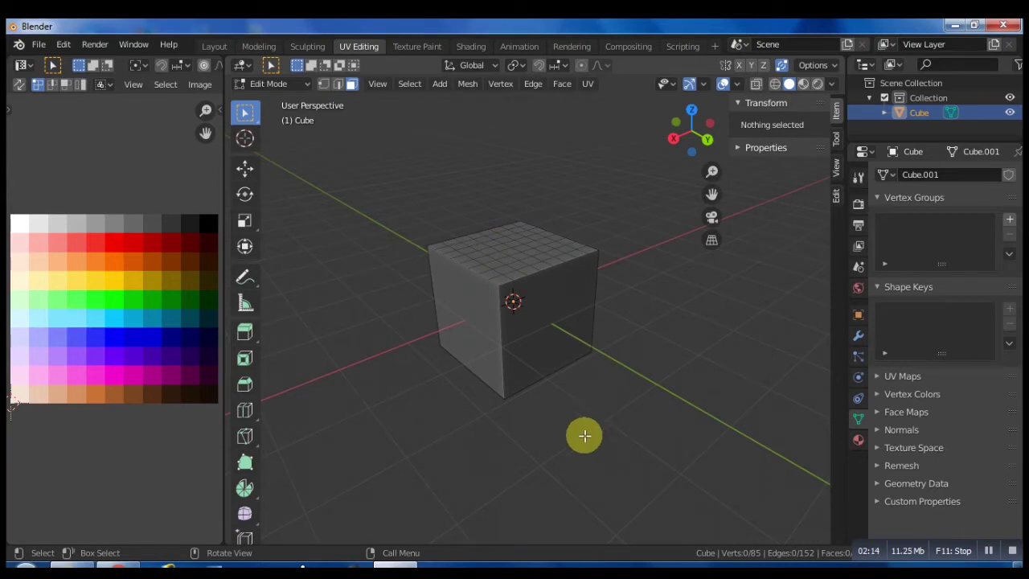
Step: Repeat the 7-cut subdivision on the cube's bottom face
{"action": "middle_click_drag", "start_coordinate": [530, 434], "coordinate": [522, 352]}
{"action": "left_click", "coordinate": [523, 352]}
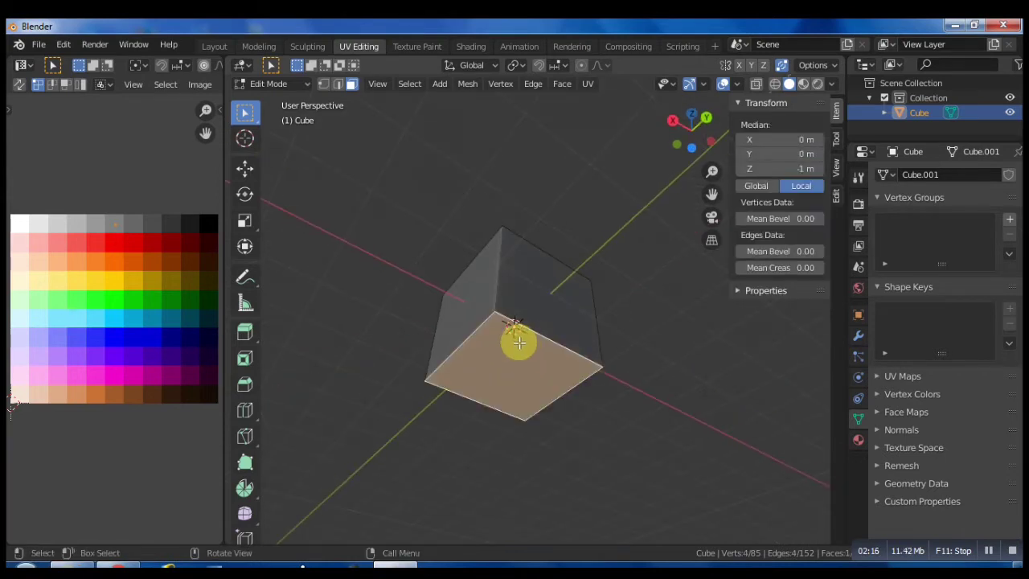
{"action": "key", "text": "shift+r"}
{"action": "left_click", "coordinate": [696, 473]}
{"action": "middle_click_drag", "start_coordinate": [573, 323], "coordinate": [509, 322]}
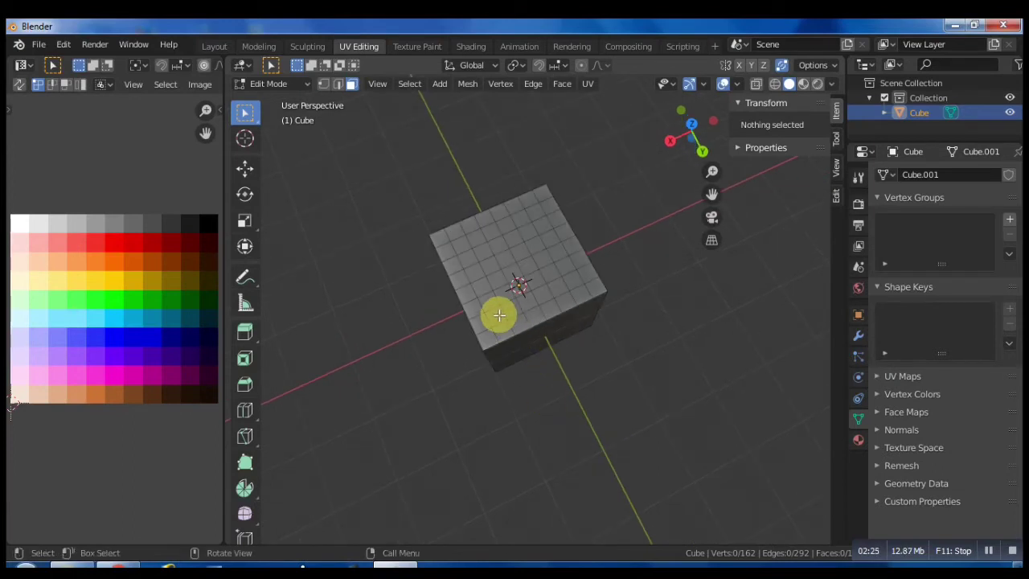
Step: Select a four-face patch on the top grid and another on the bottom grid
{"action": "left_click", "coordinate": [498, 315]}
{"action": "left_click", "coordinate": [507, 302], "text": "shift"}
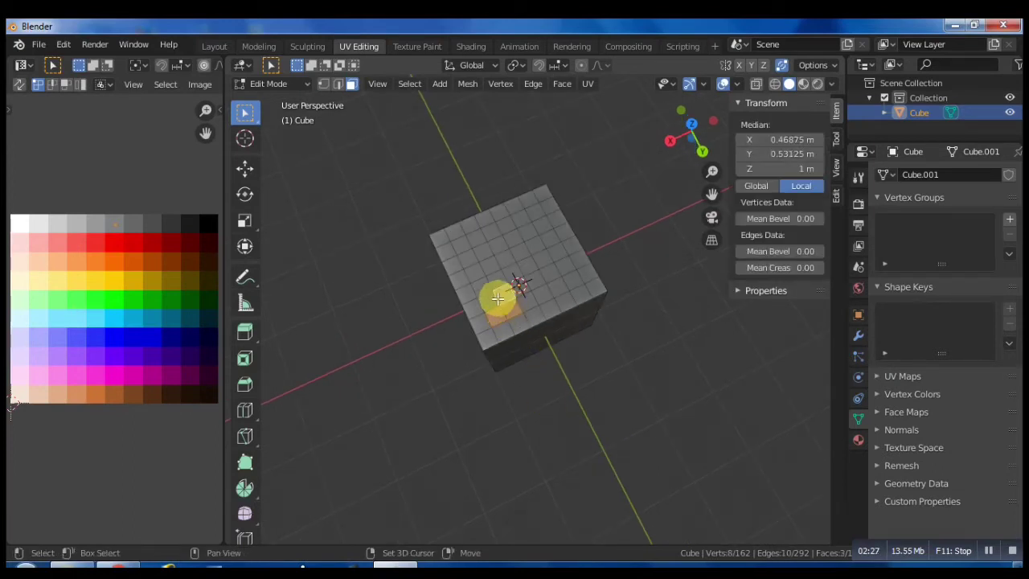
{"action": "left_click", "coordinate": [494, 299], "text": "shift"}
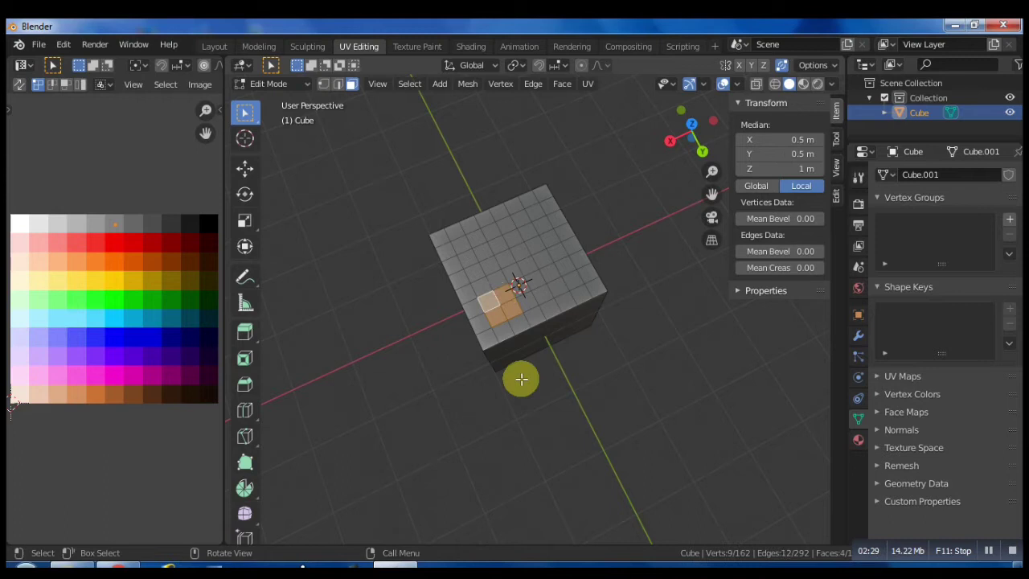
{"action": "middle_click_drag", "start_coordinate": [556, 429], "coordinate": [554, 253]}
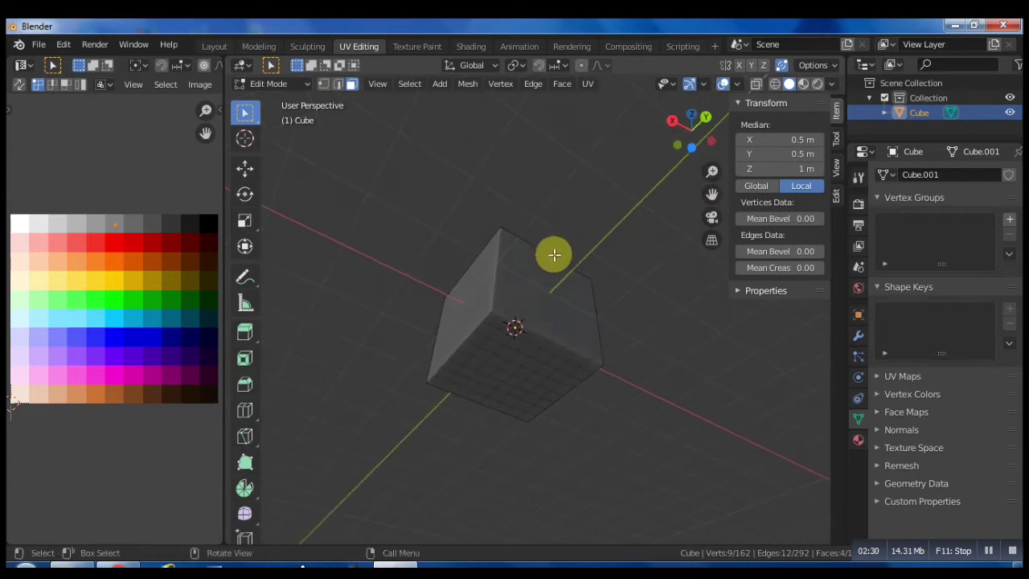
{"action": "left_click", "coordinate": [494, 334], "text": "shift"}
{"action": "left_click", "coordinate": [493, 342], "text": "shift"}
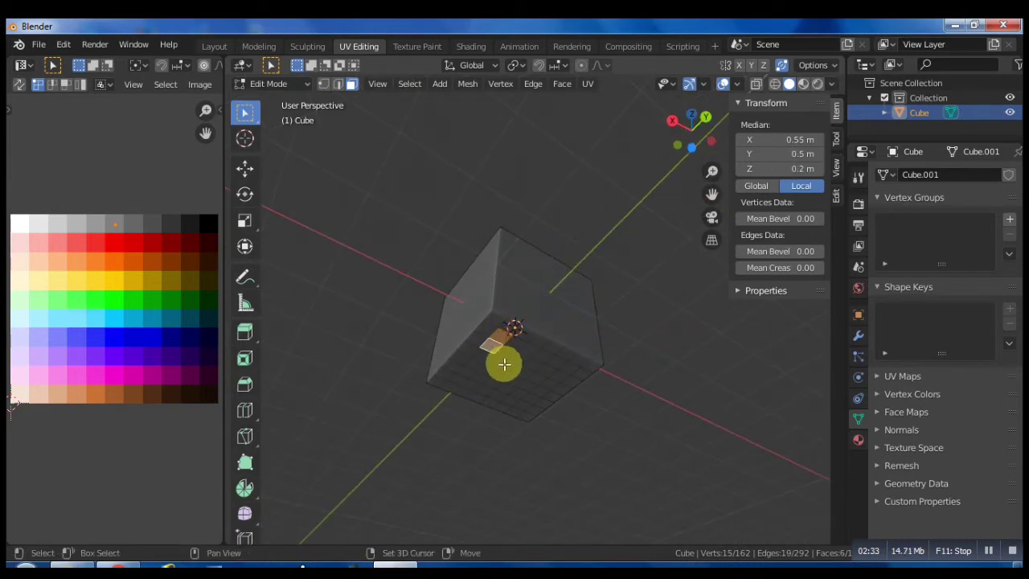
{"action": "left_click", "coordinate": [517, 342], "text": "shift"}
{"action": "left_click", "coordinate": [517, 342], "text": "shift"}
Step: Round the selected face patches into circles with LoopTools Circle
{"action": "middle_click_drag", "start_coordinate": [544, 241], "coordinate": [504, 286]}
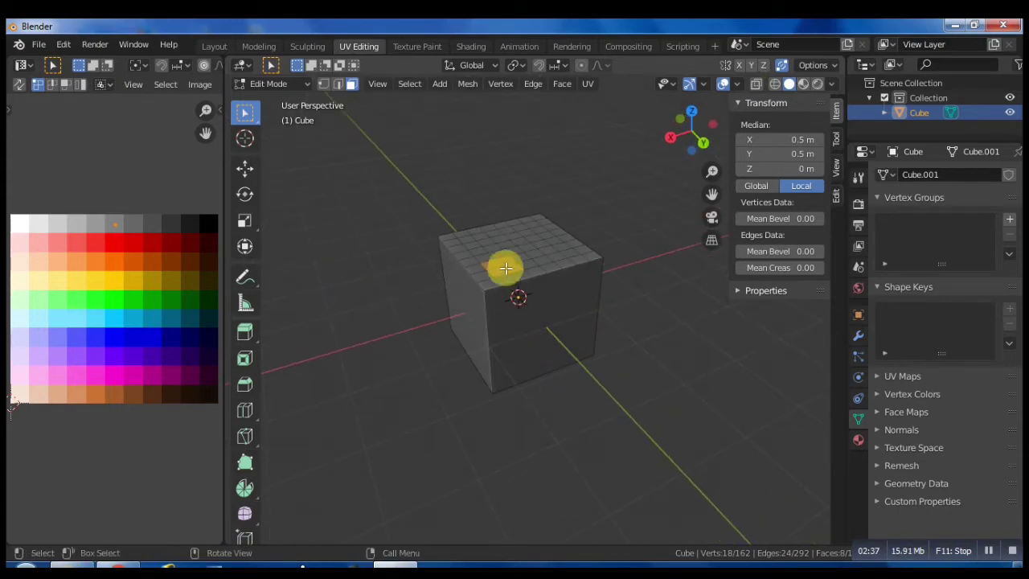
{"action": "right_click", "coordinate": [505, 268]}
{"action": "mouse_move", "coordinate": [468, 187]}
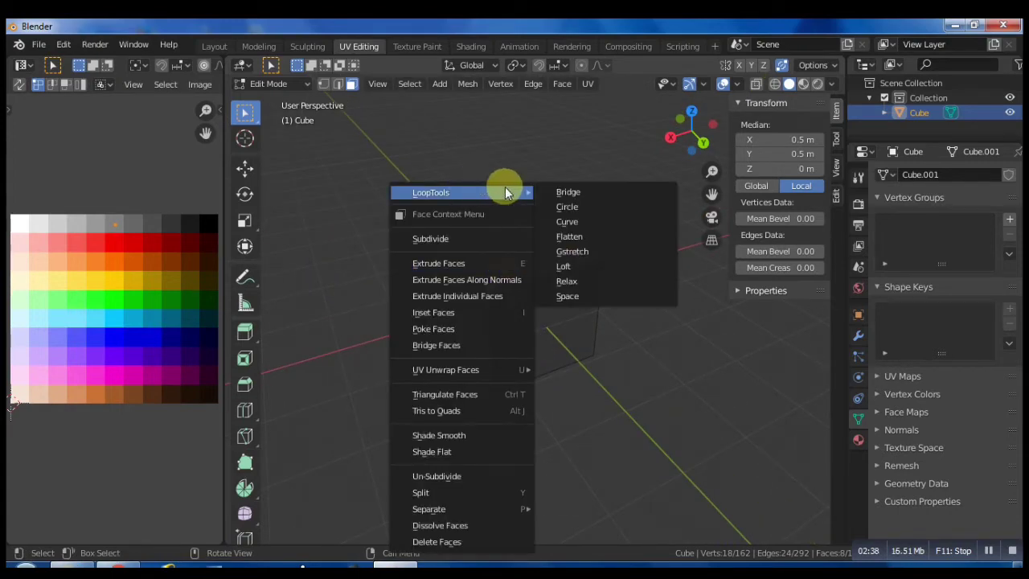
{"action": "left_click", "coordinate": [568, 207]}
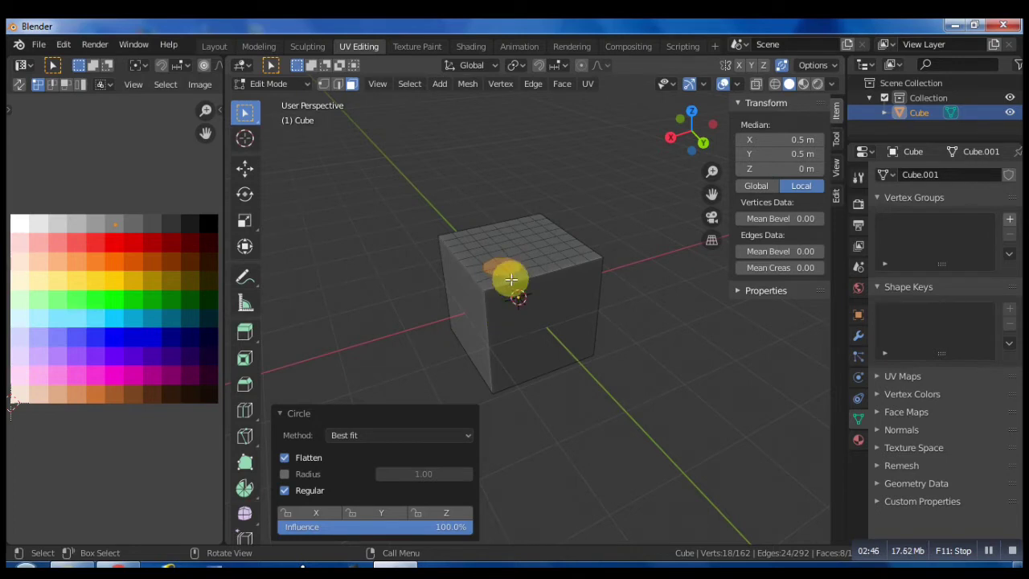
Step: Delete the circled faces to leave round holes in the top and bottom
{"action": "key", "text": "x"}
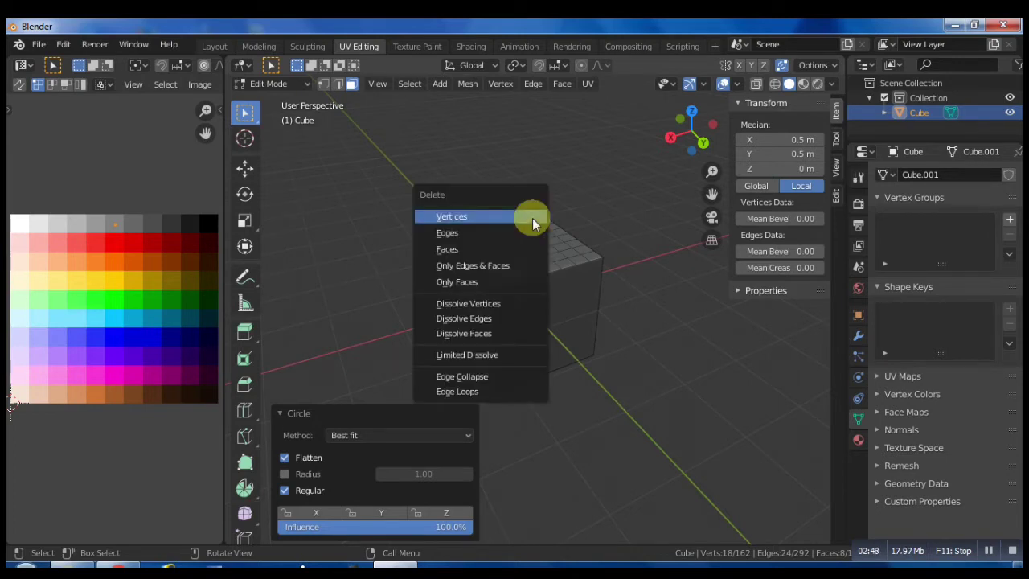
{"action": "left_click", "coordinate": [517, 246]}
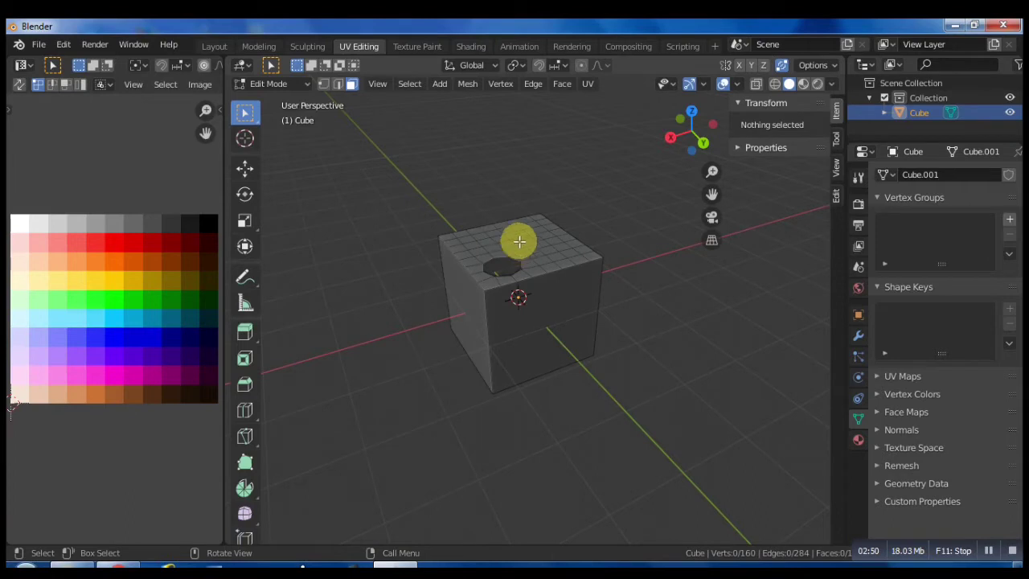
{"action": "middle_click_drag", "start_coordinate": [504, 220], "coordinate": [293, 309]}
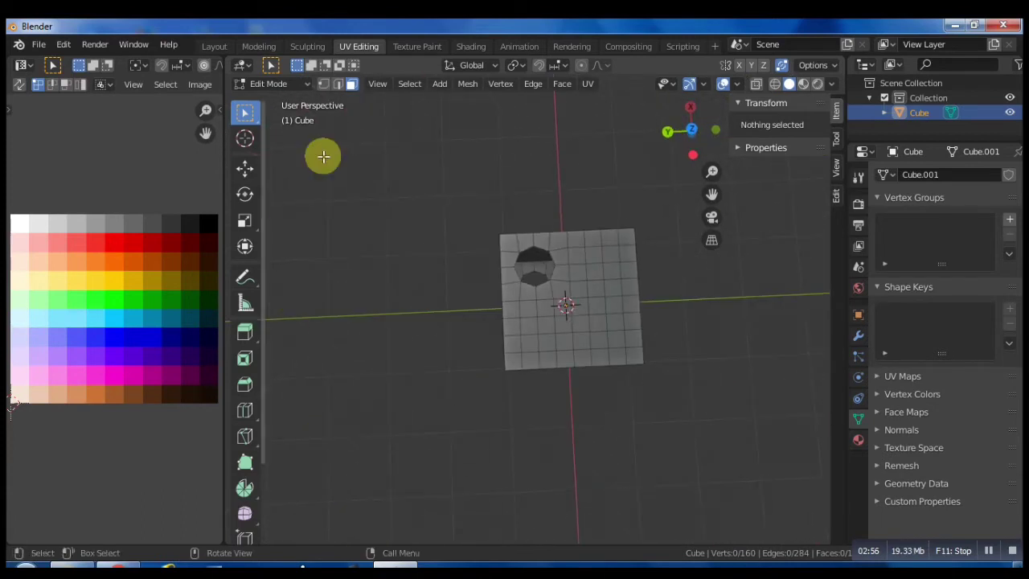
Step: In edge select mode, select the eight-edge rim loops of both holes
{"action": "left_click", "coordinate": [338, 84]}
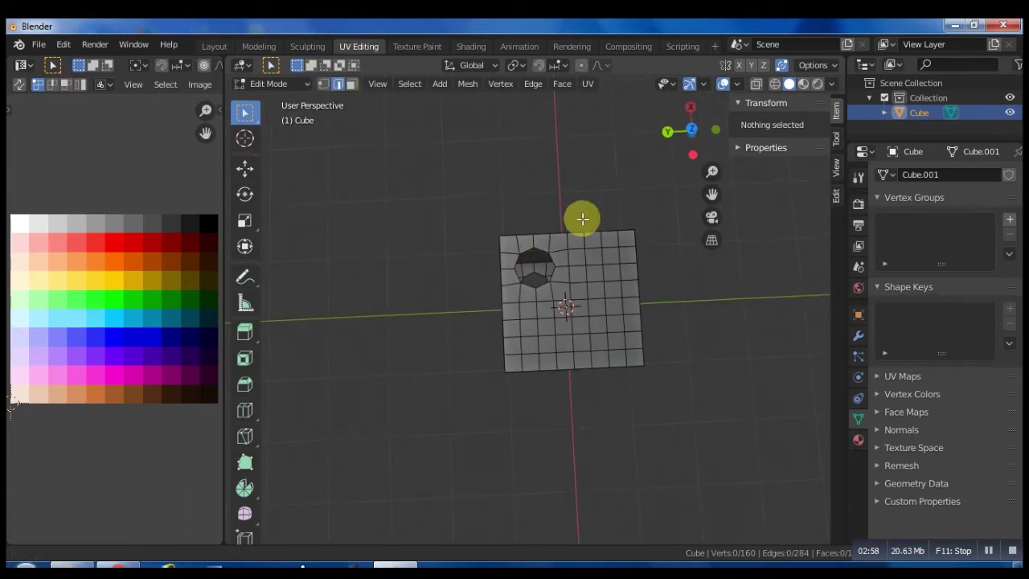
{"action": "middle_click_drag", "start_coordinate": [582, 219], "coordinate": [519, 294], "text": "shift"}
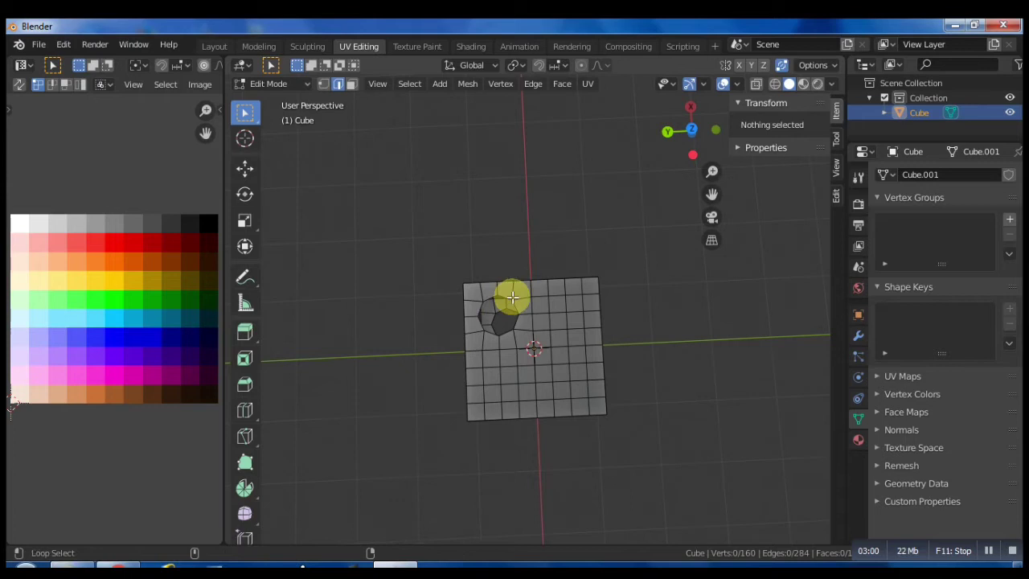
{"action": "left_click", "coordinate": [510, 298]}
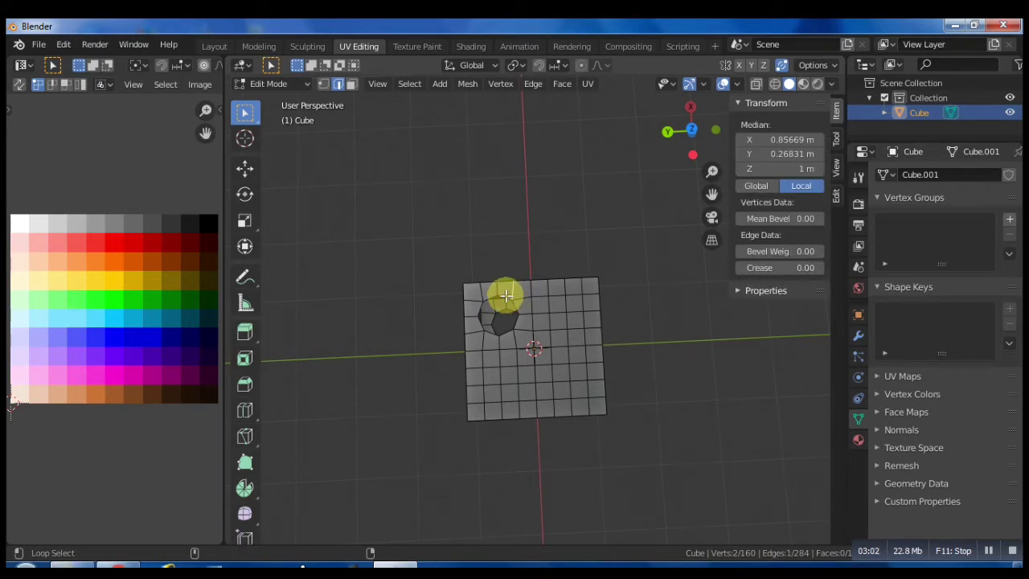
{"action": "left_click", "coordinate": [505, 296], "text": "alt"}
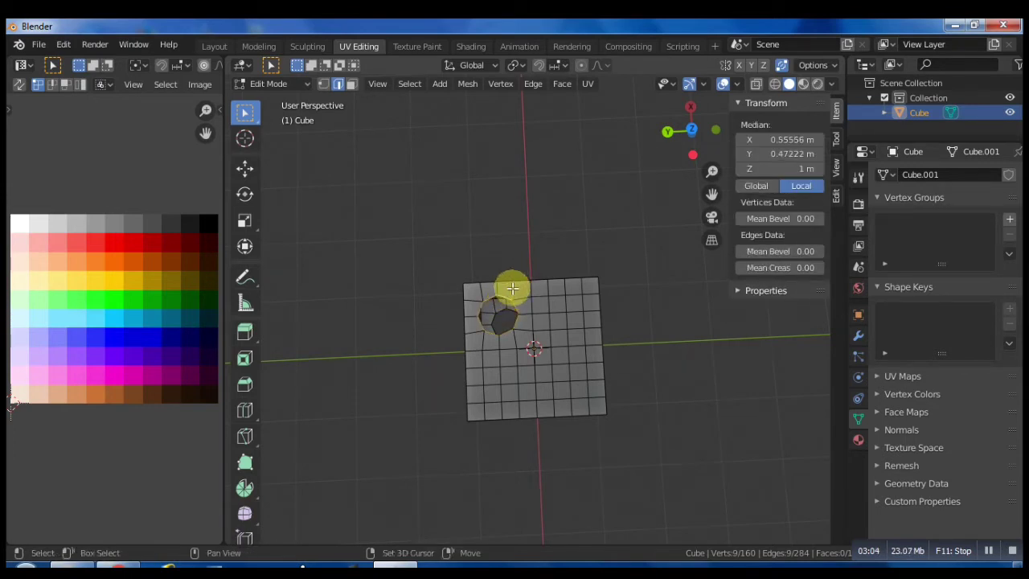
{"action": "left_click", "coordinate": [505, 295], "text": "alt"}
{"action": "middle_click_drag", "start_coordinate": [539, 443], "coordinate": [558, 158]}
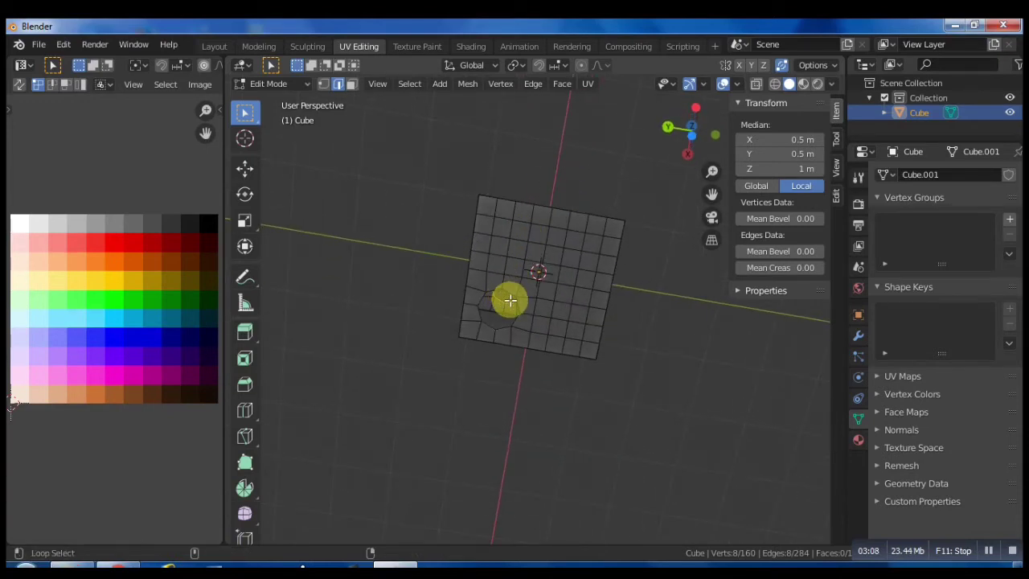
{"action": "left_click", "coordinate": [506, 292], "text": "alt+shift"}
{"action": "middle_click_drag", "start_coordinate": [572, 264], "coordinate": [535, 329]}
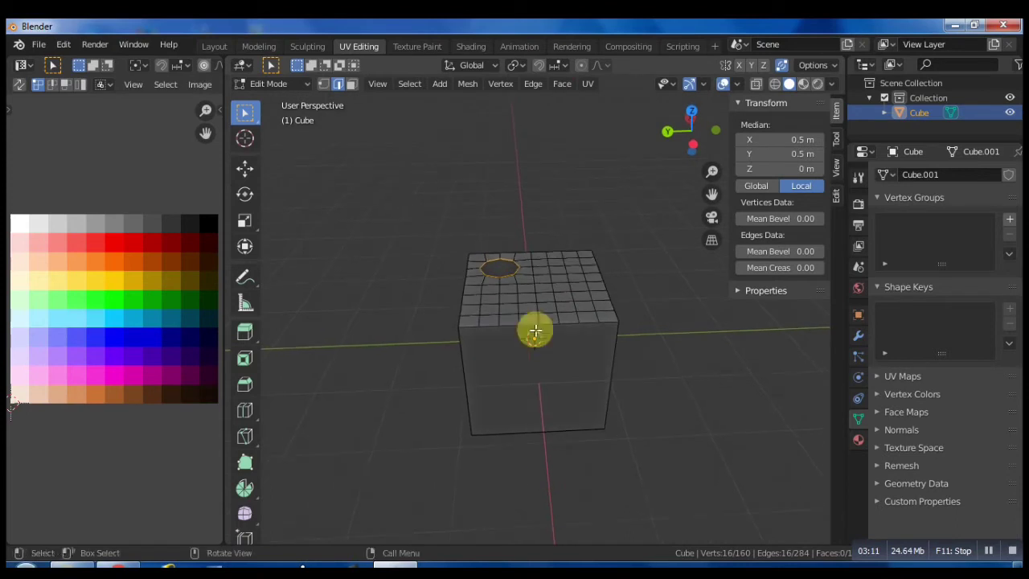
Step: Connect the two rim loops with LoopTools Bridge, inspect the tunnel, and switch to Object Mode
{"action": "right_click", "coordinate": [509, 265]}
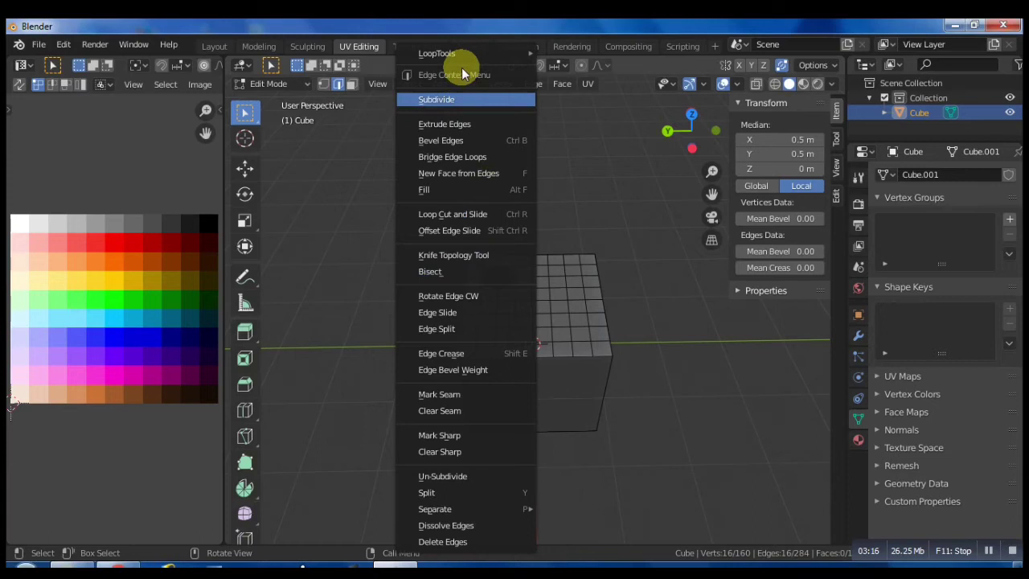
{"action": "mouse_move", "coordinate": [461, 56]}
{"action": "left_click", "coordinate": [575, 52]}
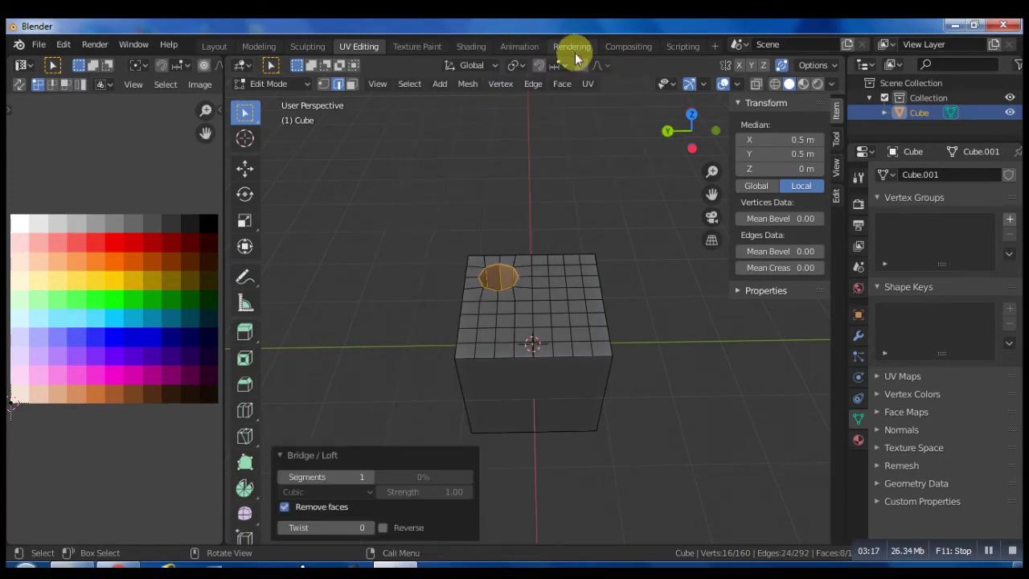
{"action": "middle_click_drag", "start_coordinate": [563, 219], "coordinate": [574, 338]}
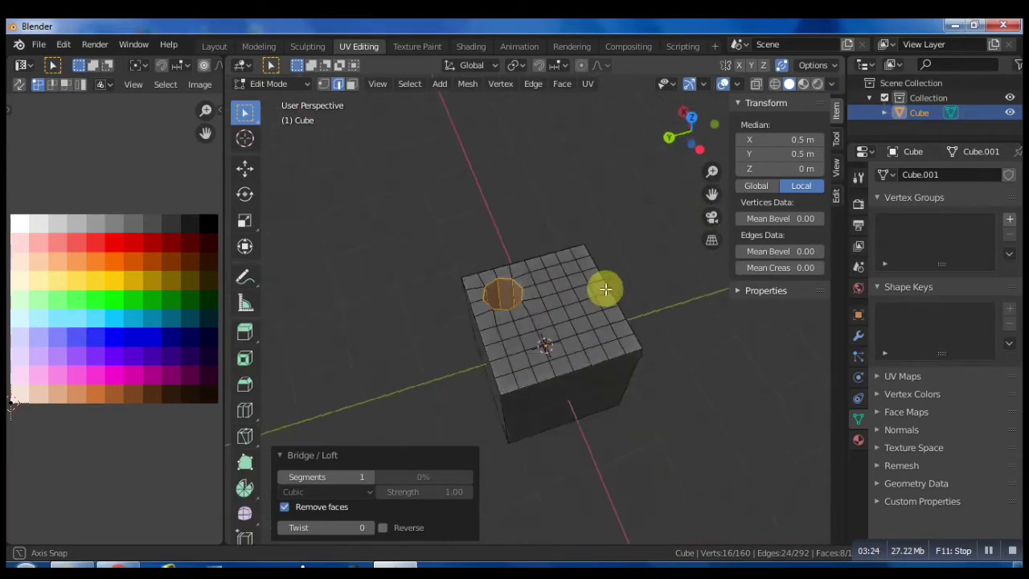
{"action": "middle_click_drag", "start_coordinate": [605, 290], "coordinate": [544, 277]}
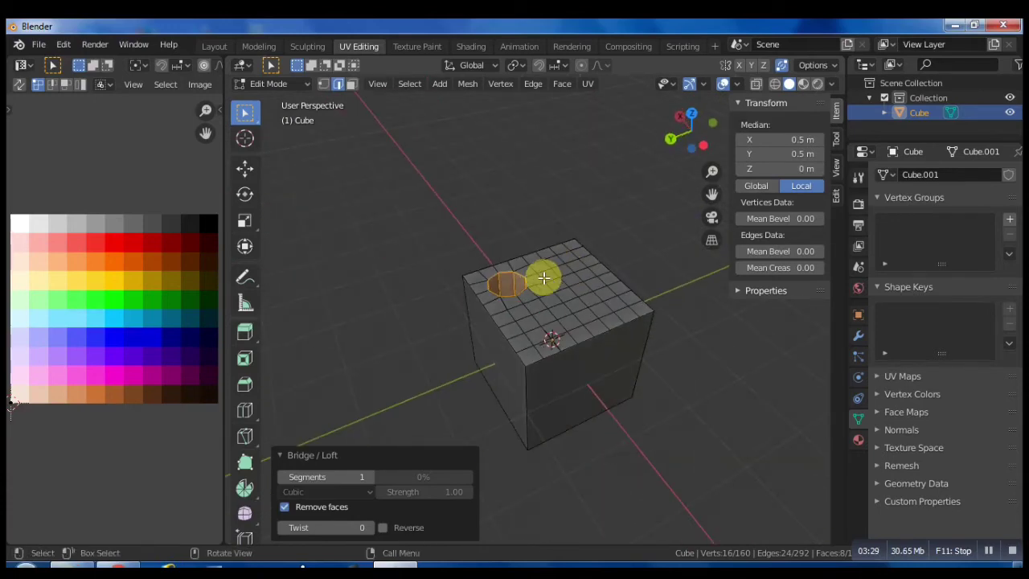
{"action": "key", "text": "Tab"}
Step: Delete the tunnelled cube and add a new mesh cube, leaving it deselected
{"action": "key", "text": "Delete"}
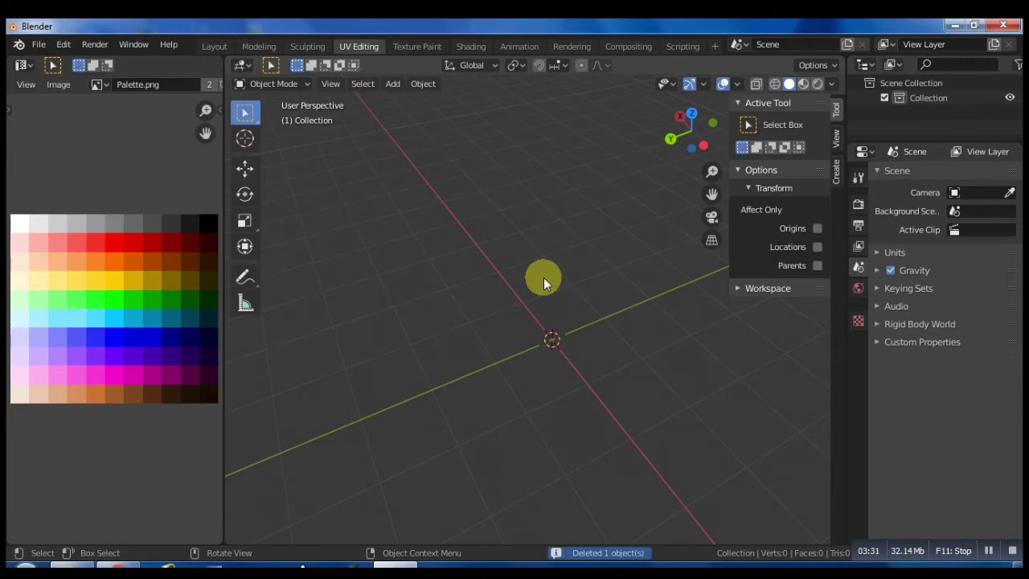
{"action": "key", "text": "shift+a"}
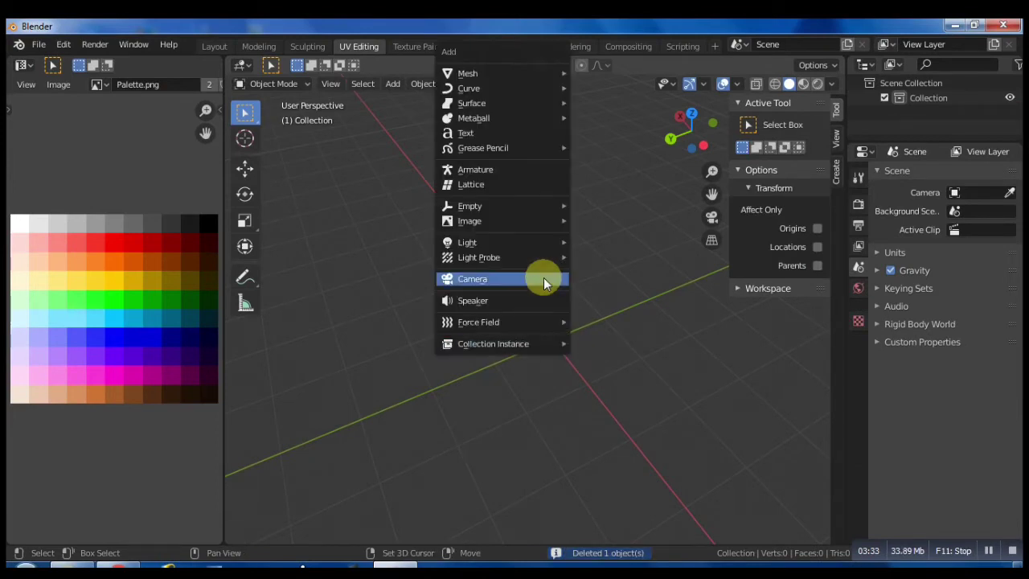
{"action": "mouse_move", "coordinate": [508, 73]}
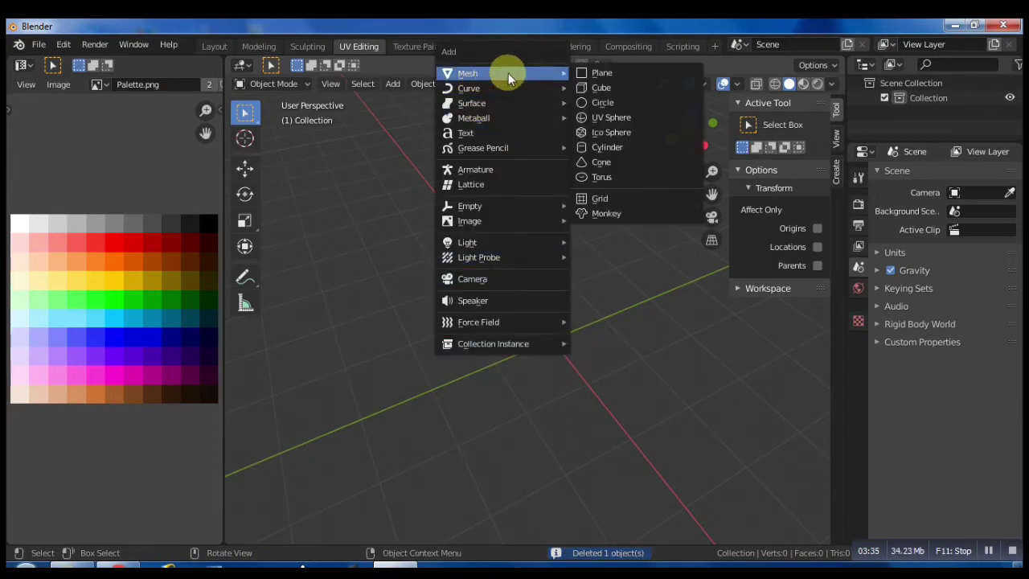
{"action": "left_click", "coordinate": [595, 87]}
{"action": "left_click", "coordinate": [412, 264]}
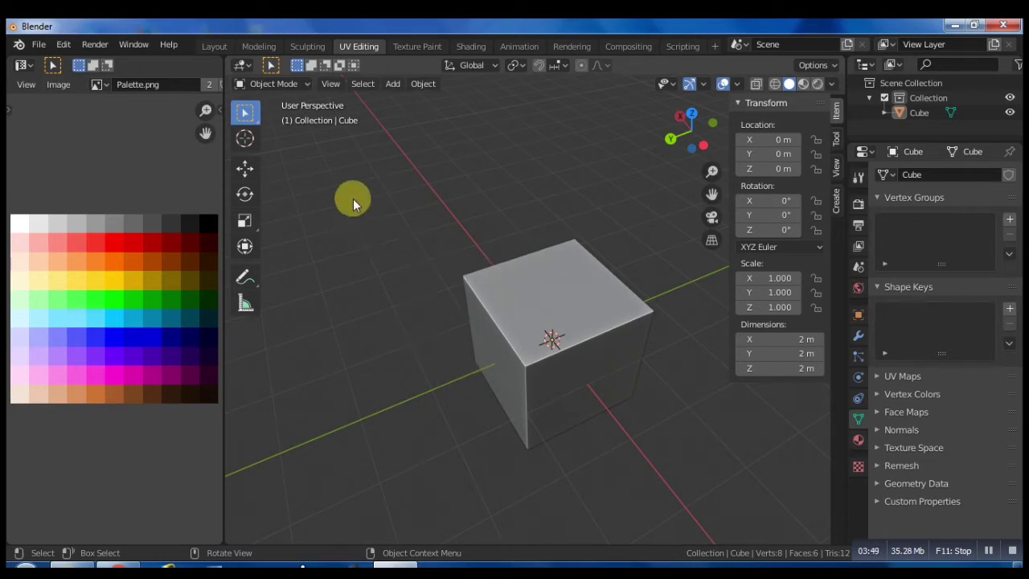
Step: Search 'auto' in the Add-ons preferences, enable Mesh: Auto Mirror, and save the preferences
{"action": "left_click", "coordinate": [64, 46]}
{"action": "left_click", "coordinate": [123, 262]}
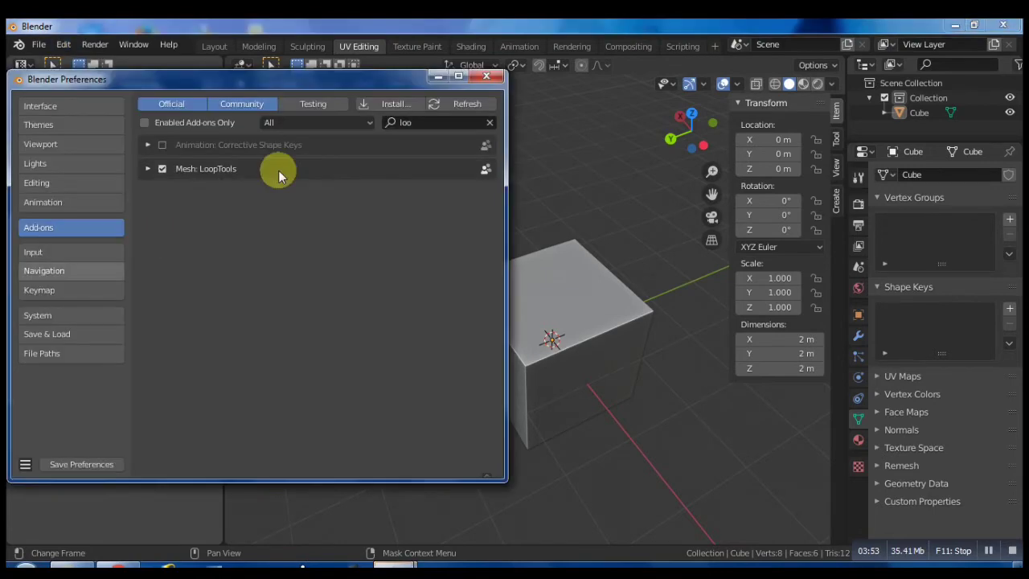
{"action": "left_click", "coordinate": [418, 120]}
{"action": "type", "text": "a"}
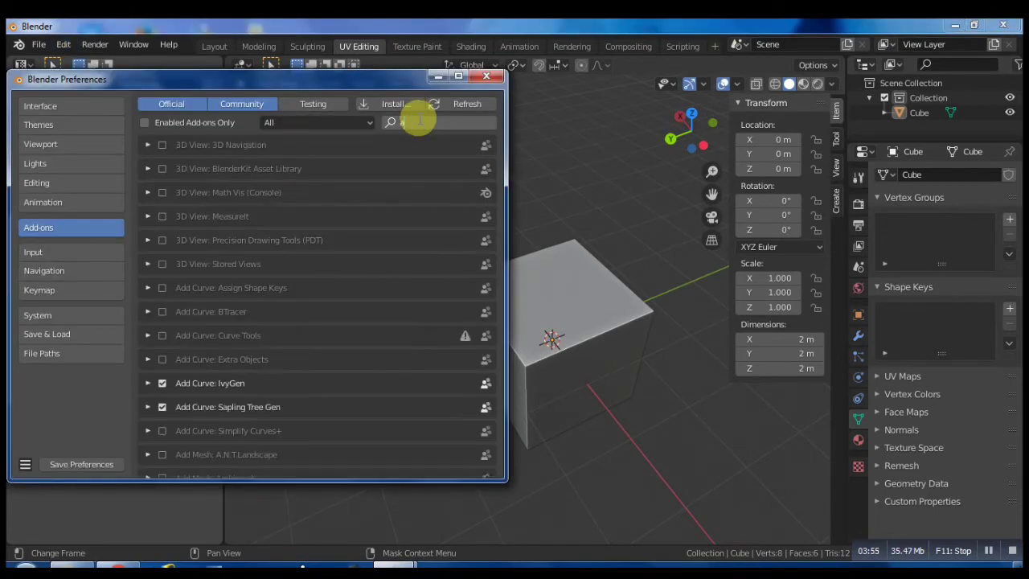
{"action": "type", "text": "uto"}
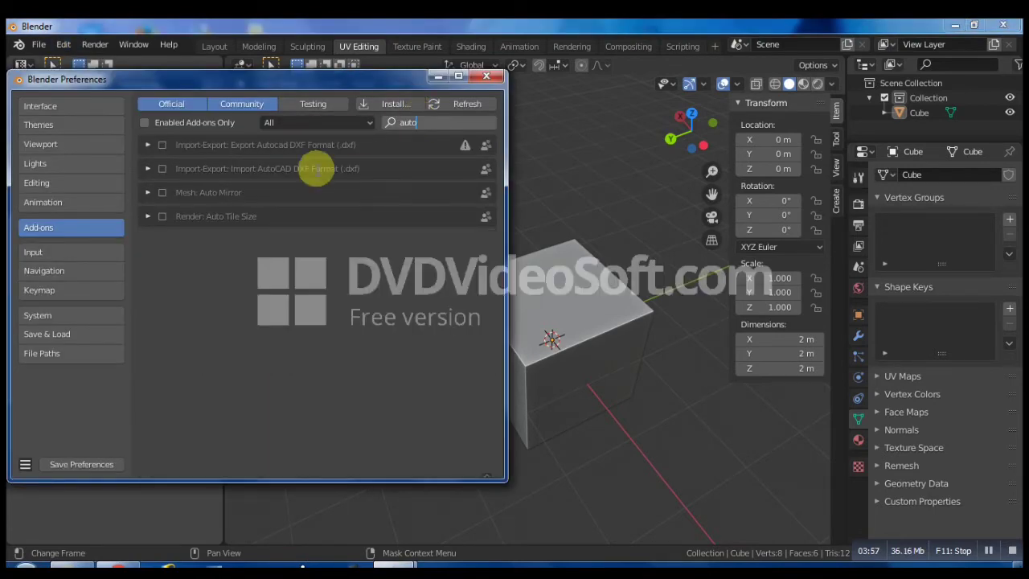
{"action": "key", "text": "Return"}
{"action": "left_click", "coordinate": [161, 194]}
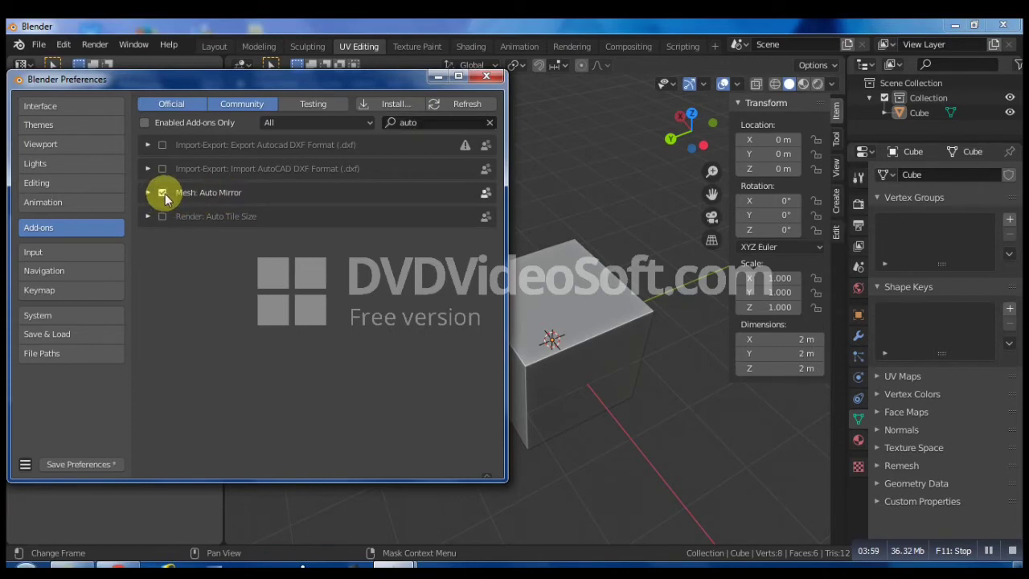
{"action": "left_click", "coordinate": [93, 461]}
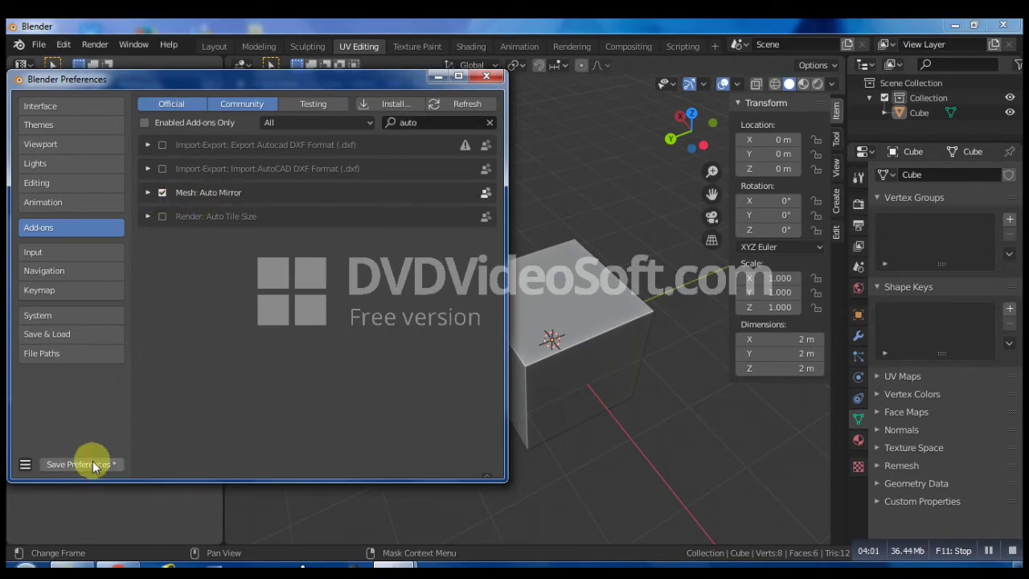
{"action": "left_click", "coordinate": [482, 76]}
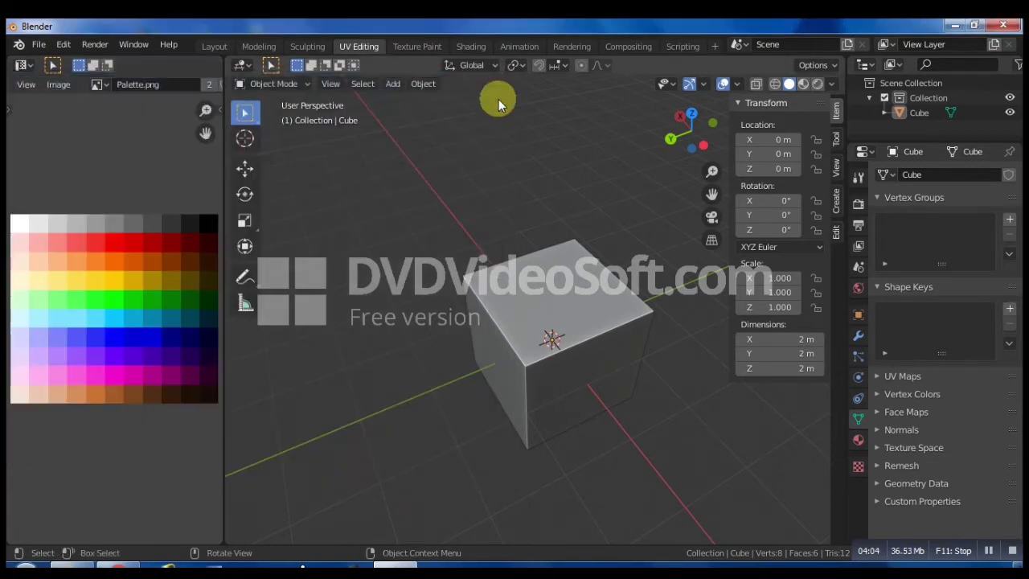
Step: Run AutoMirror on the cube from the sidebar's Edit tab, adding an X-axis Mirror modifier
{"action": "left_click", "coordinate": [615, 309]}
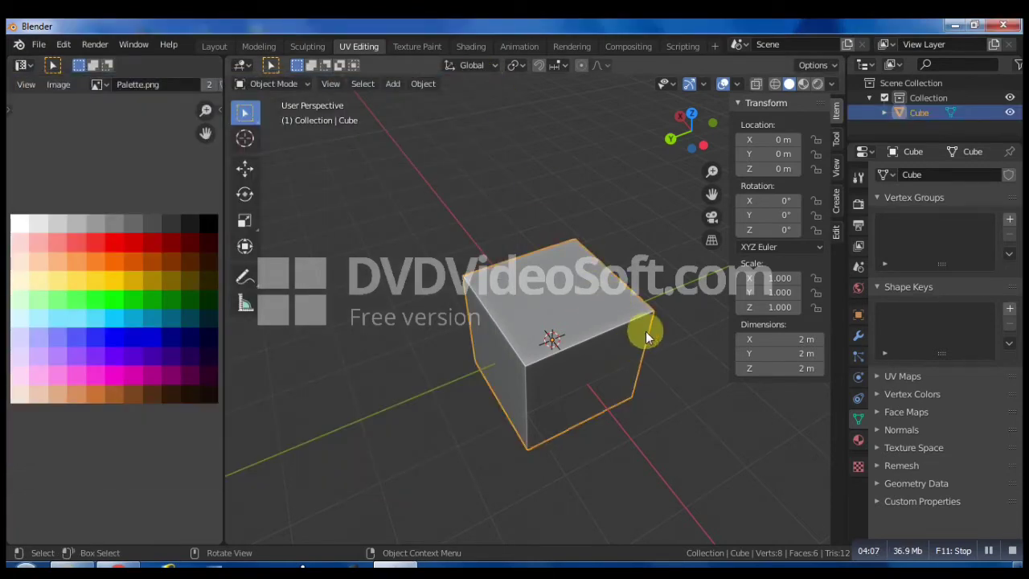
{"action": "left_click", "coordinate": [837, 233]}
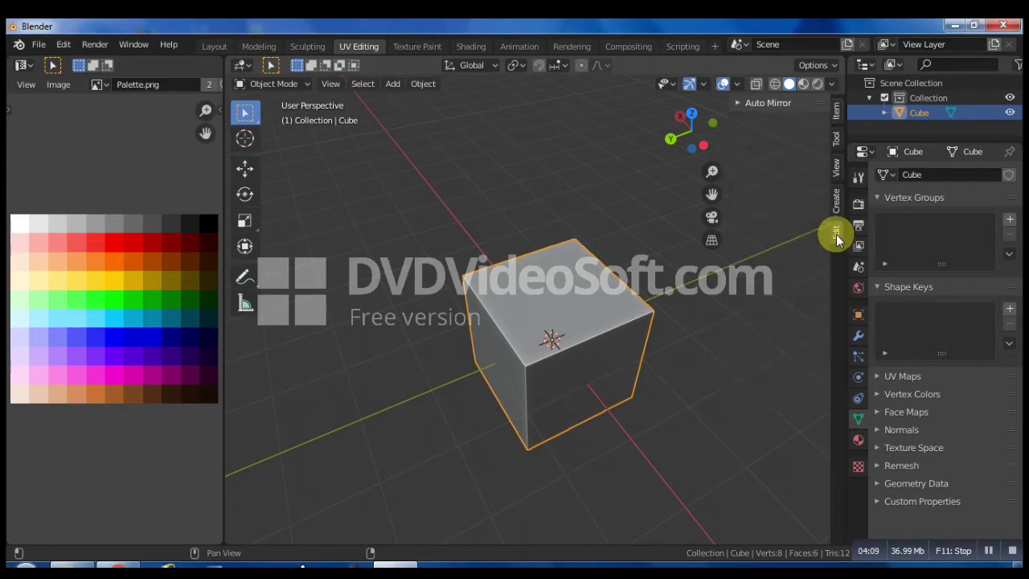
{"action": "left_click", "coordinate": [737, 103]}
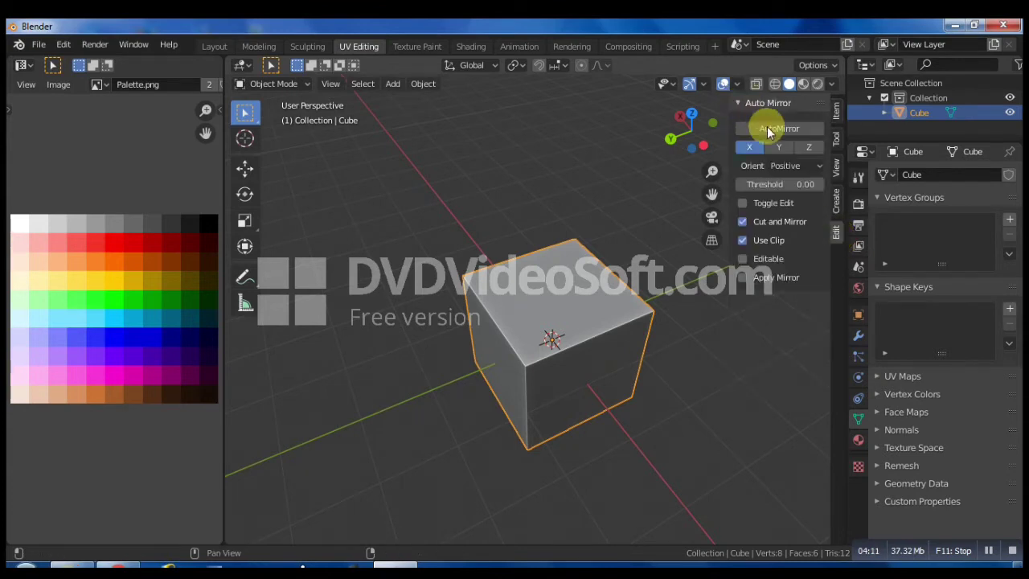
{"action": "left_click", "coordinate": [766, 128]}
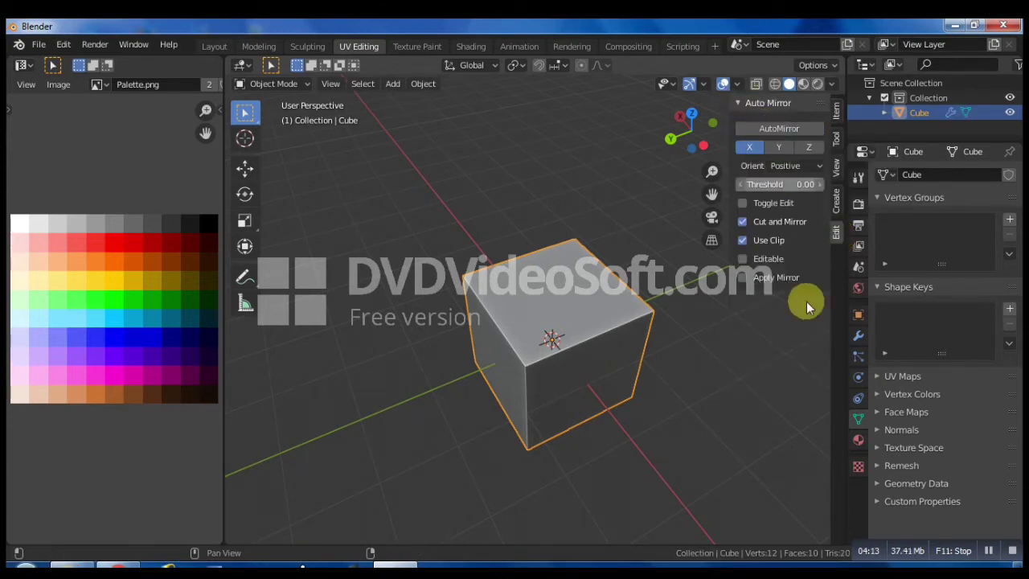
{"action": "left_click", "coordinate": [858, 337]}
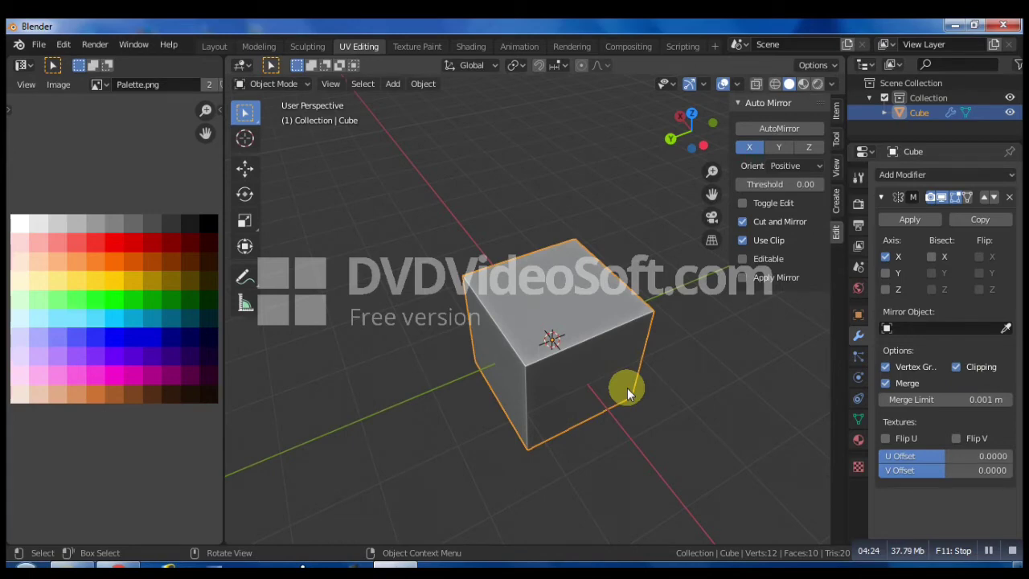
Step: Inspect the mirrored cube in Edit Mode, toggle the modifier's Clipping, and return to Object Mode
{"action": "key", "text": "Tab"}
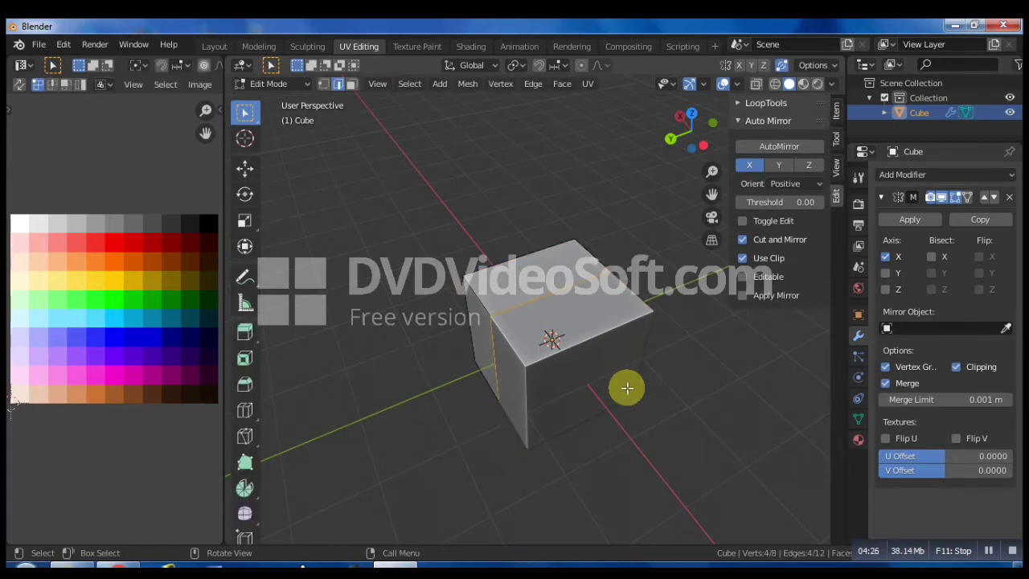
{"action": "middle_click_drag", "start_coordinate": [480, 439], "coordinate": [560, 420]}
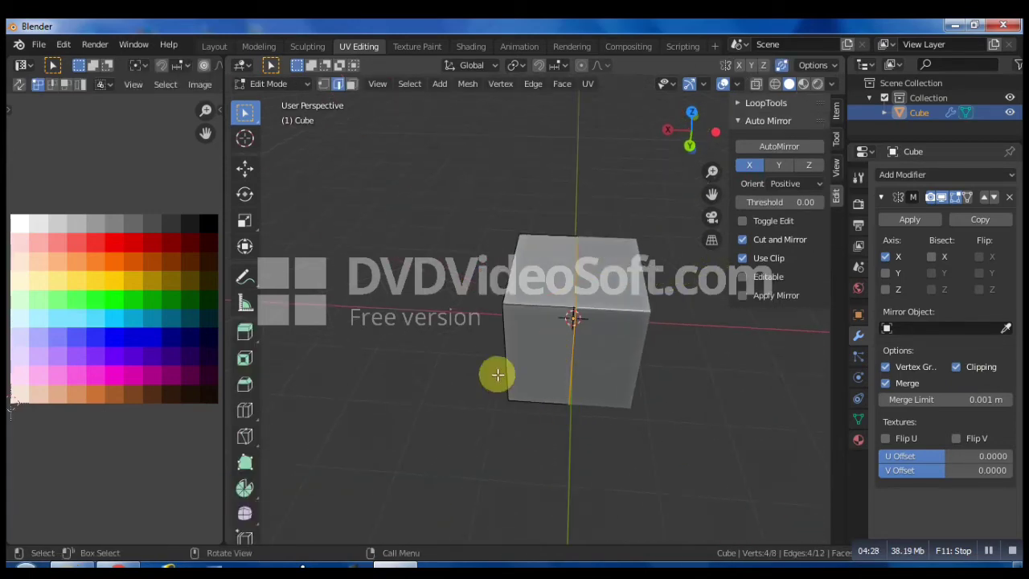
{"action": "middle_click_drag", "start_coordinate": [602, 356], "coordinate": [822, 361]}
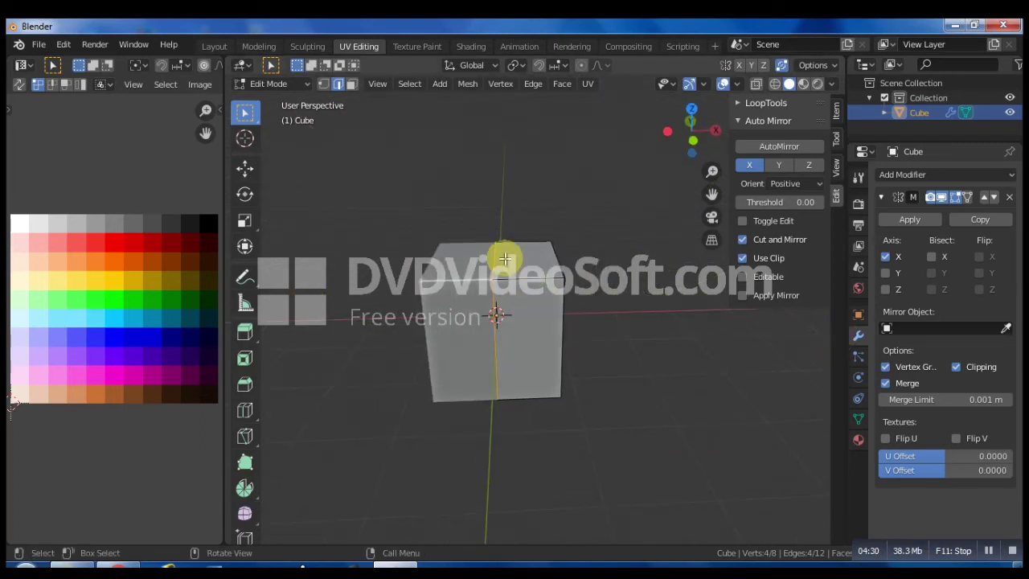
{"action": "left_click", "coordinate": [958, 367]}
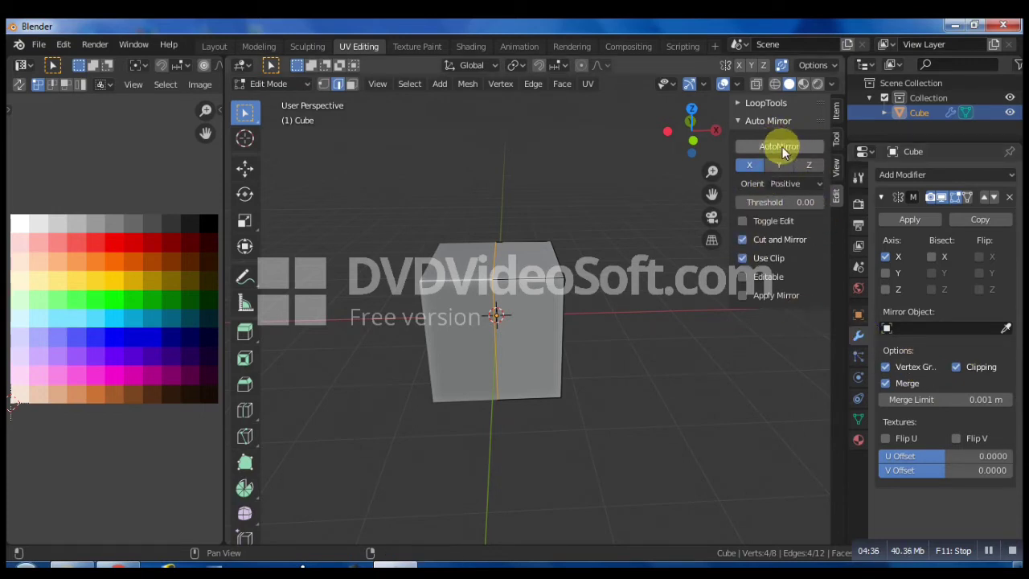
{"action": "left_click", "coordinate": [740, 120]}
{"action": "key", "text": "Tab"}
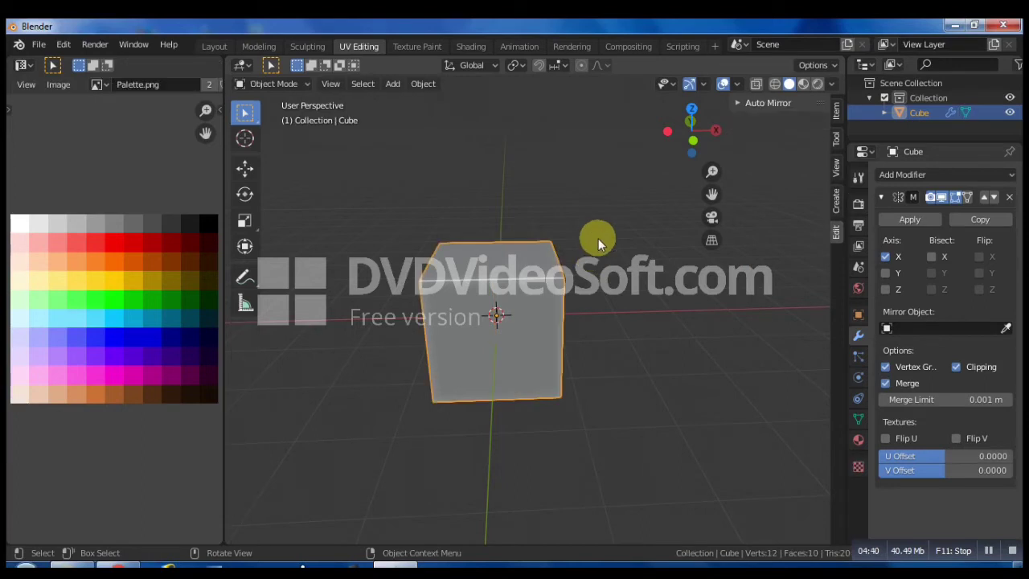
Step: Remove the Mirror modifier and delete the half cube
{"action": "left_click", "coordinate": [599, 237]}
{"action": "left_click", "coordinate": [1009, 197]}
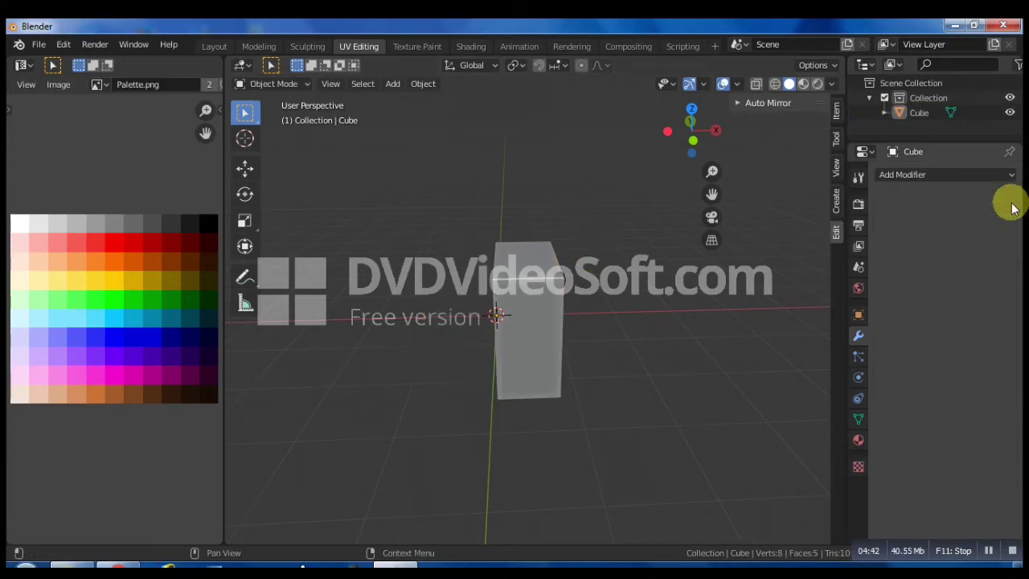
{"action": "middle_click_drag", "start_coordinate": [561, 280], "coordinate": [566, 304]}
{"action": "left_click", "coordinate": [566, 304]}
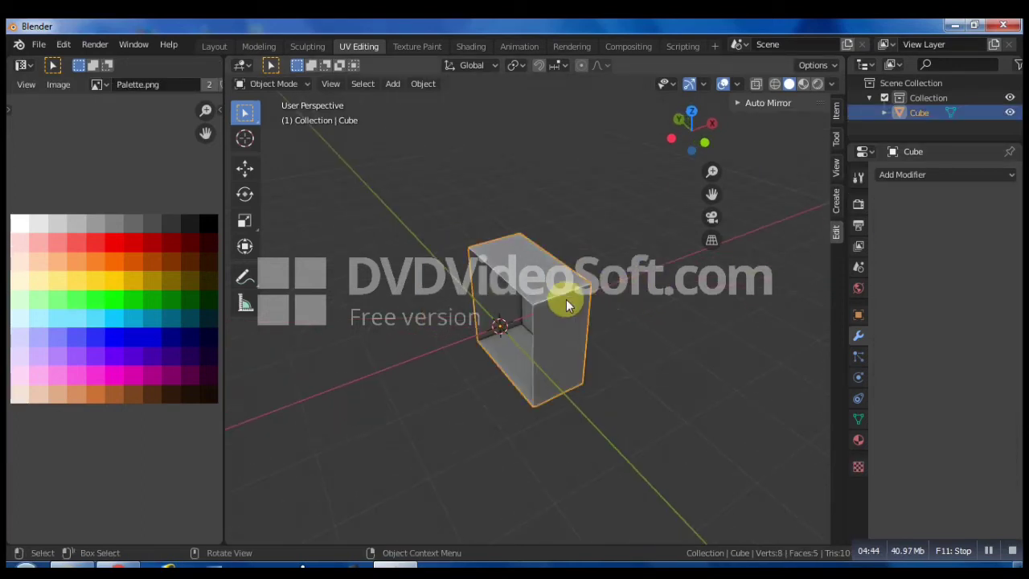
{"action": "key", "text": "Delete"}
Step: Add a new 2 m mesh cube and leave it deselected
{"action": "key", "text": "shift+a"}
{"action": "mouse_move", "coordinate": [564, 298]}
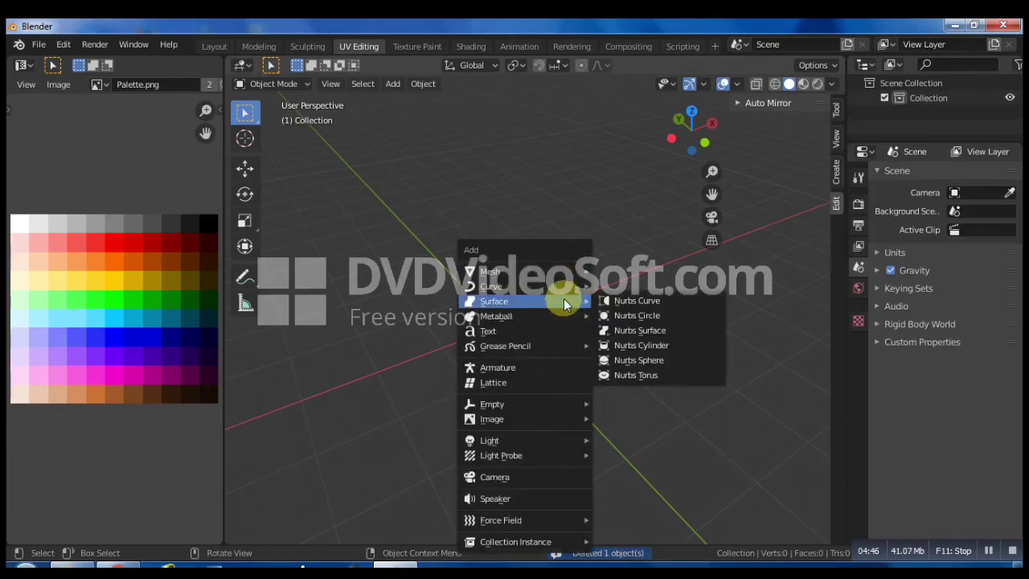
{"action": "left_click", "coordinate": [611, 286]}
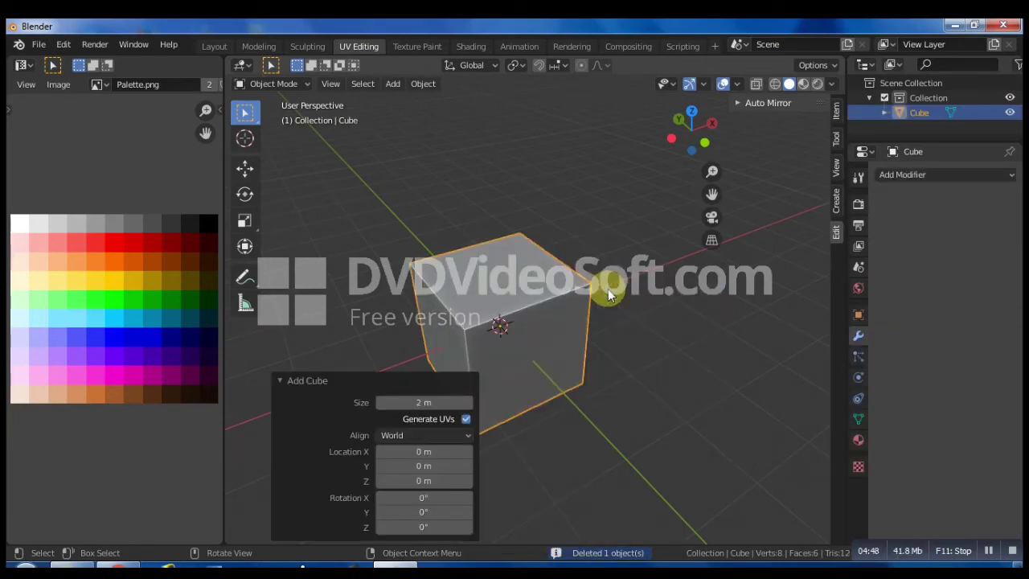
{"action": "left_click", "coordinate": [604, 289]}
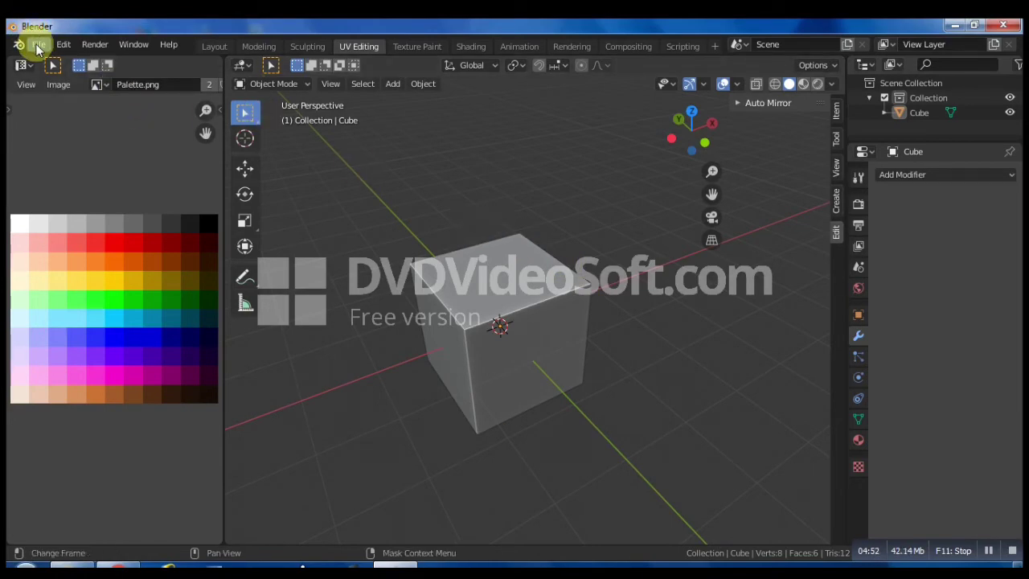
Step: Enable the Object: Bool Tool add-on through a 'boo' add-on search and save the preferences
{"action": "left_click", "coordinate": [63, 45]}
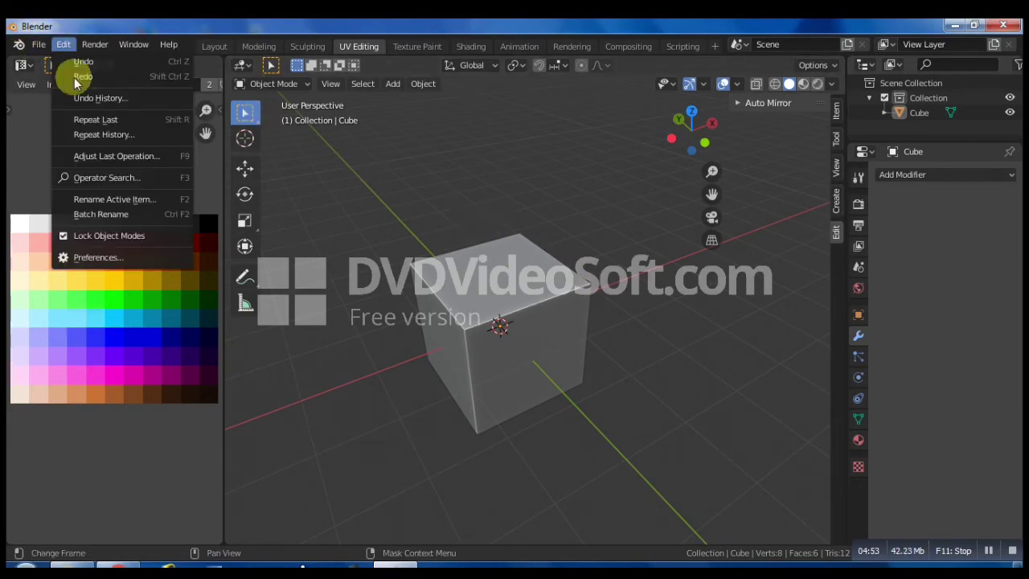
{"action": "left_click", "coordinate": [75, 257]}
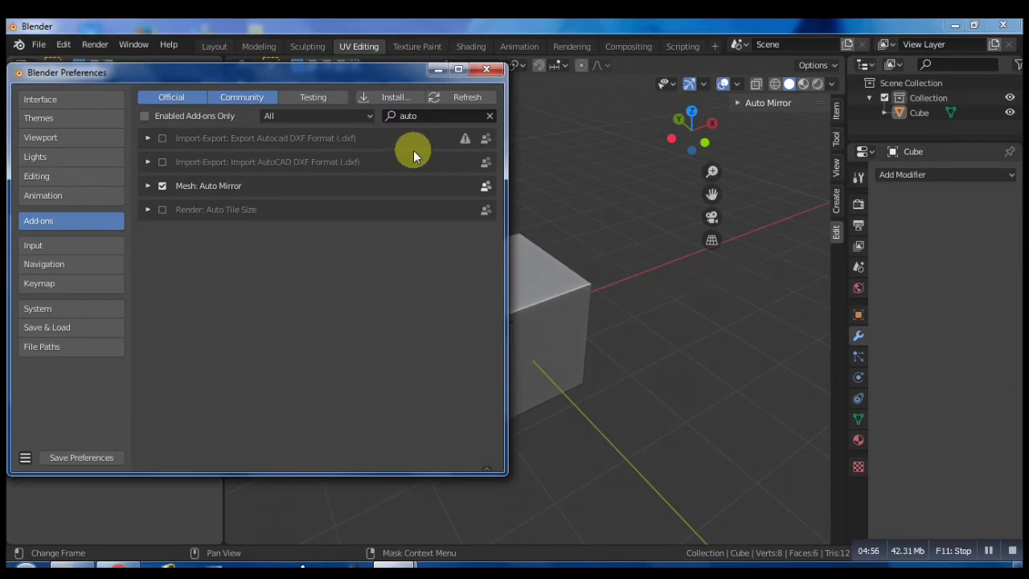
{"action": "left_click", "coordinate": [418, 116]}
{"action": "key", "text": "BackSpace"}
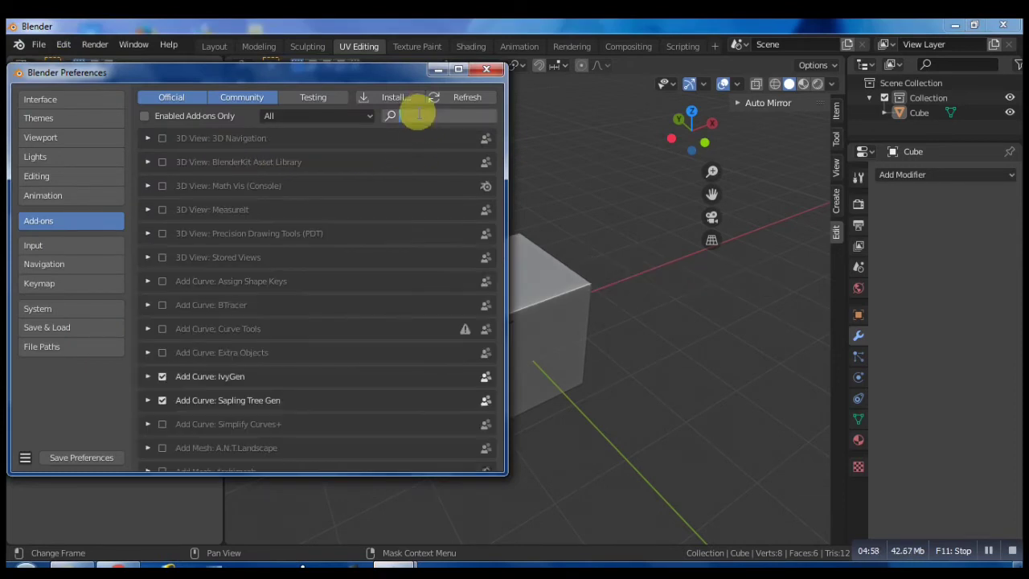
{"action": "type", "text": "boo"}
{"action": "key", "text": "Return"}
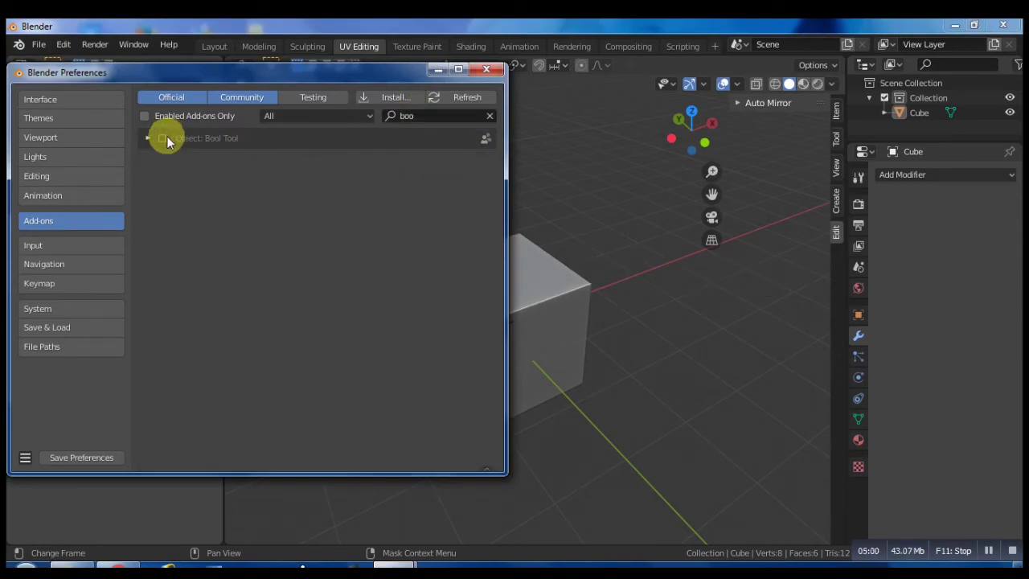
{"action": "left_click", "coordinate": [163, 138]}
{"action": "left_click", "coordinate": [92, 457]}
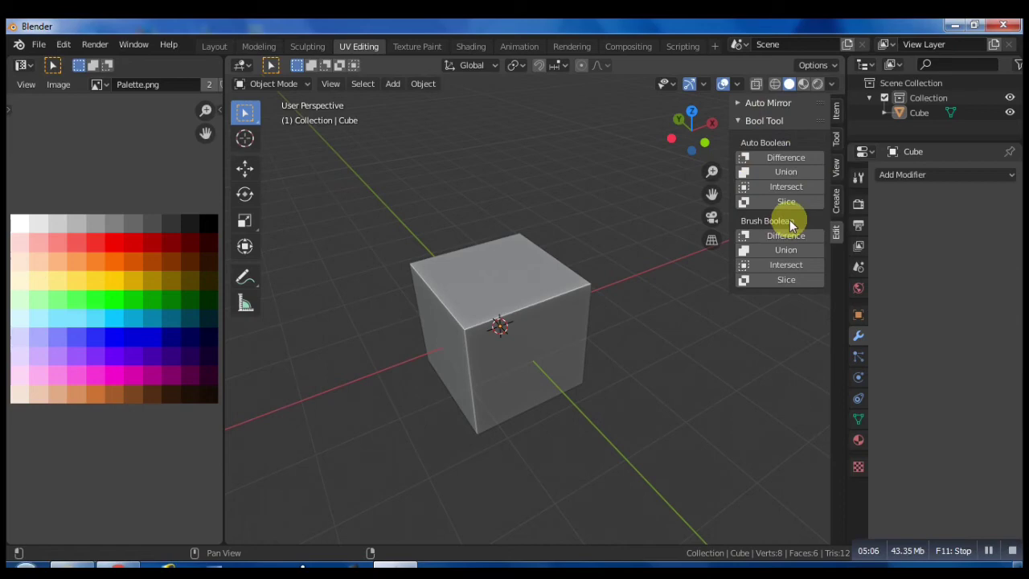
Step: Duplicate the cube and place the copy overlapping the cube's right side
{"action": "left_click", "coordinate": [580, 306]}
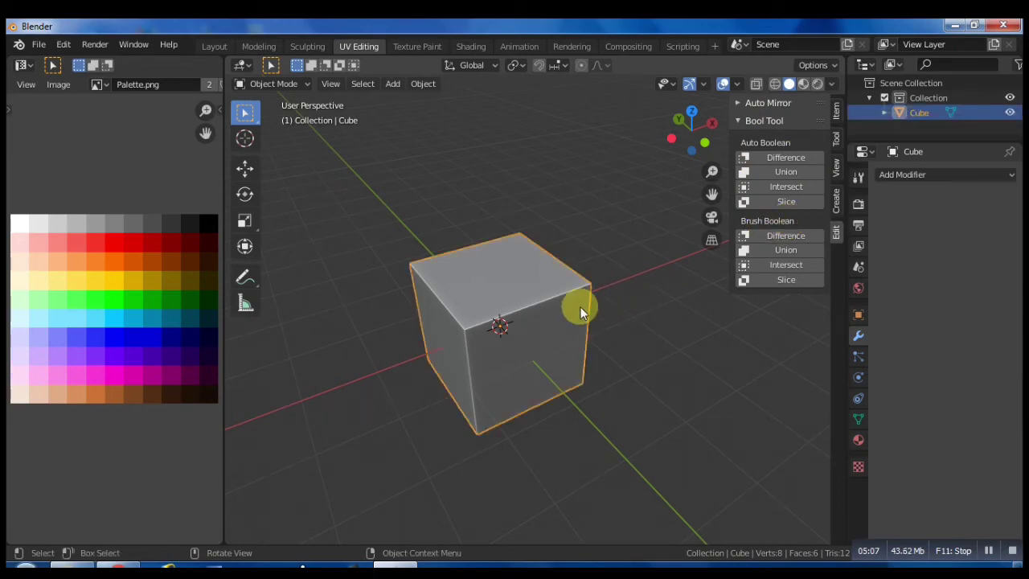
{"action": "key", "text": "shift+d"}
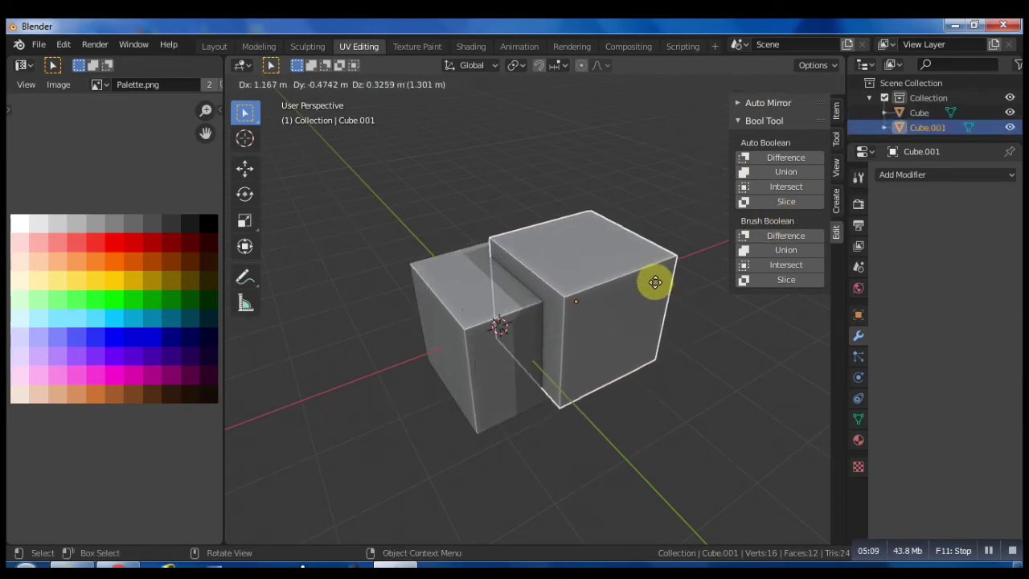
{"action": "left_click", "coordinate": [654, 283]}
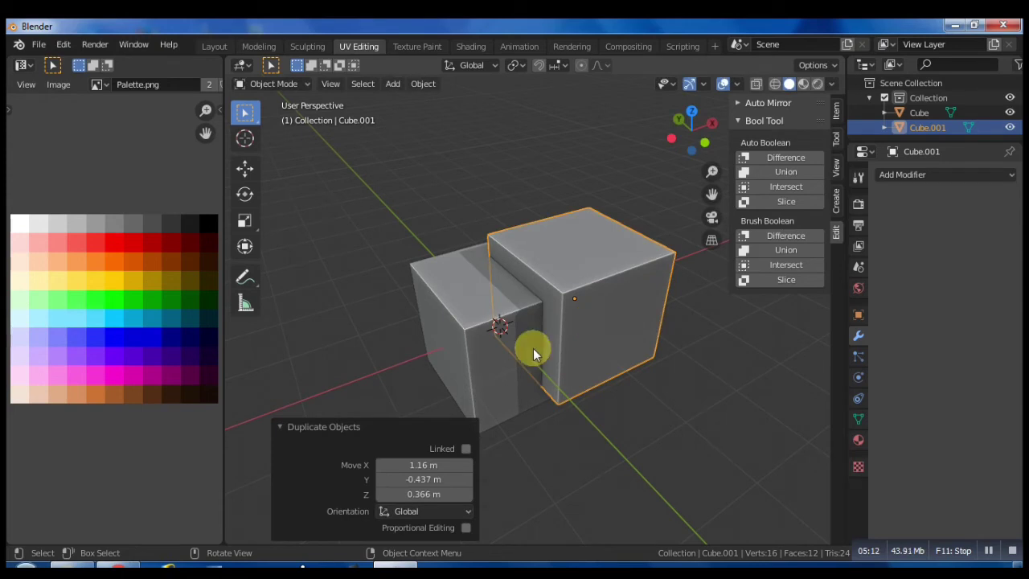
Step: Subtract the duplicate from the original cube with Auto Boolean Difference, leaving a notched cube
{"action": "left_click", "coordinate": [493, 351], "text": "shift"}
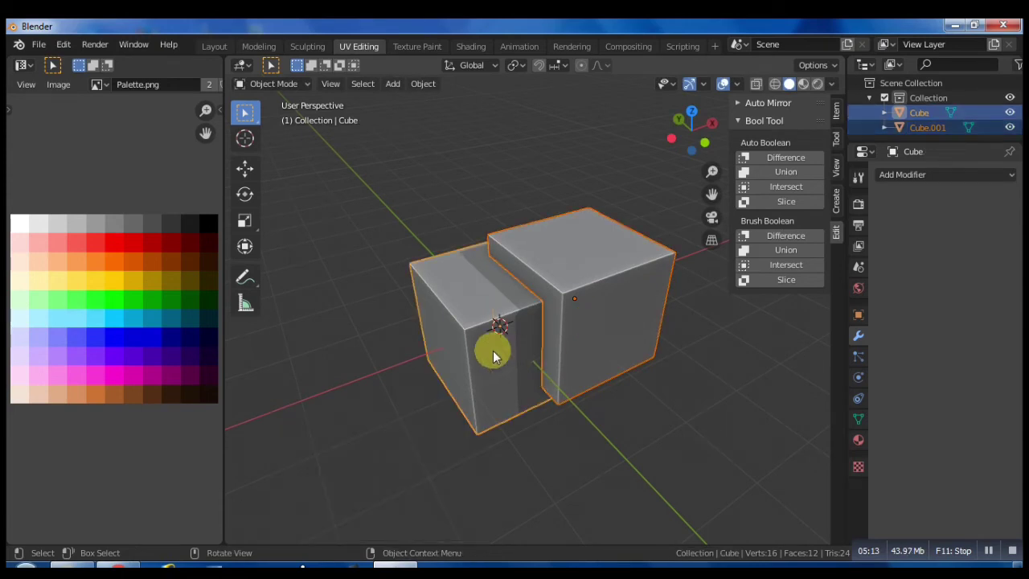
{"action": "left_click", "coordinate": [781, 158]}
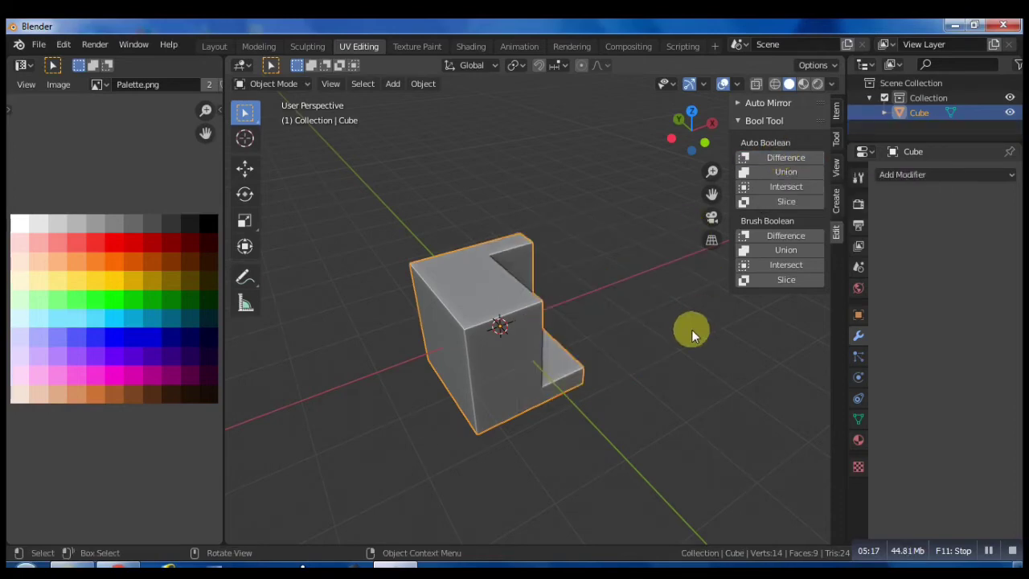
{"action": "middle_click_drag", "start_coordinate": [689, 333], "coordinate": [561, 347]}
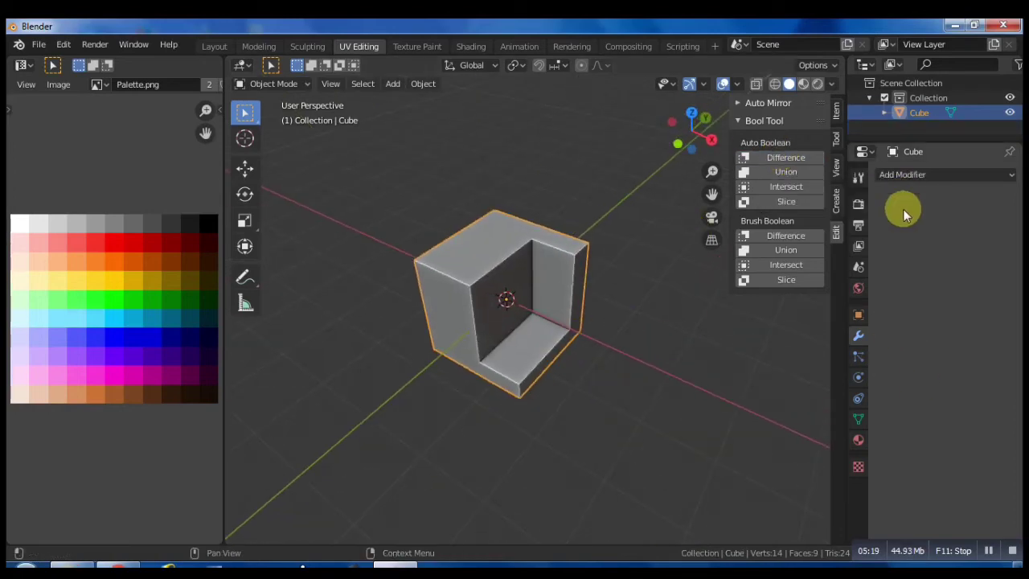
{"action": "left_click", "coordinate": [901, 175]}
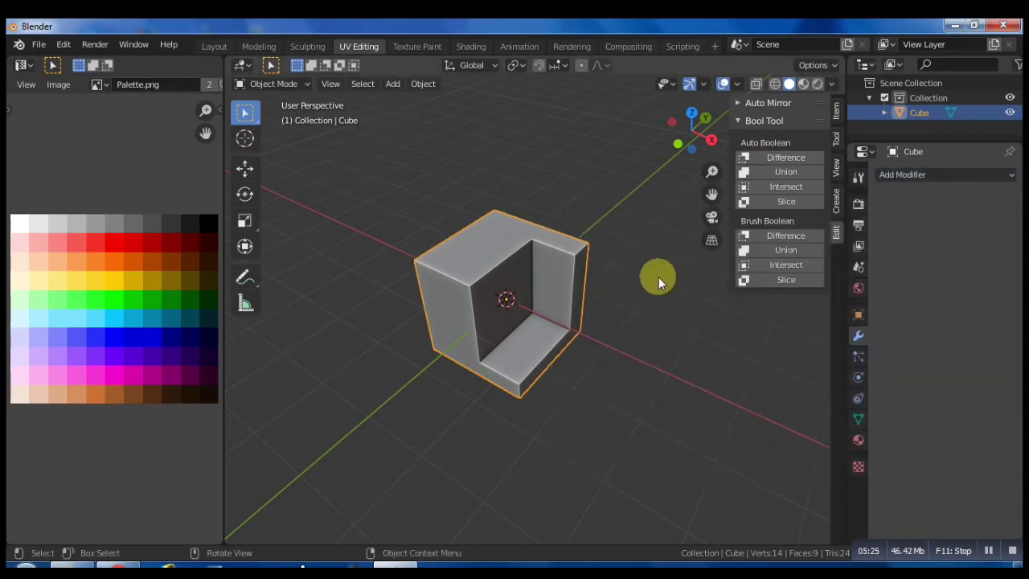
Step: Delete the notched cube, then add a fresh cube and delete it too, emptying the scene
{"action": "key", "text": "Delete"}
{"action": "key", "text": "shift+a"}
{"action": "mouse_move", "coordinate": [658, 277]}
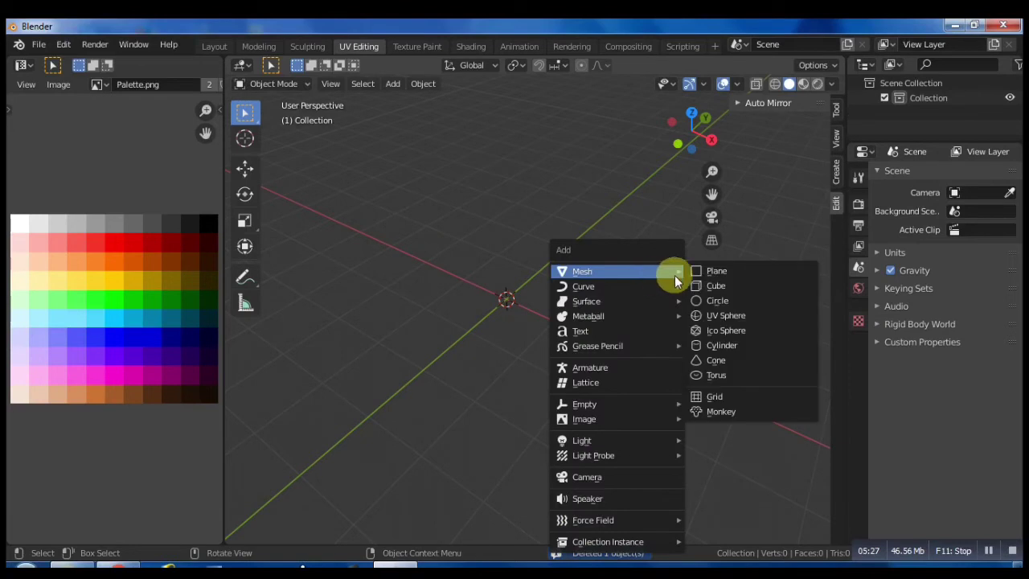
{"action": "left_click", "coordinate": [703, 286]}
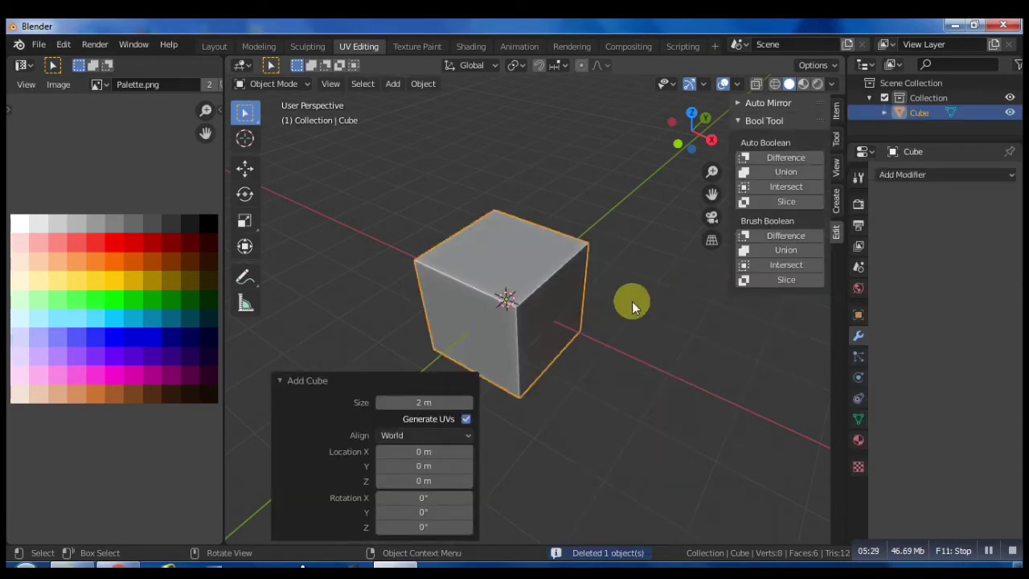
{"action": "key", "text": "Delete"}
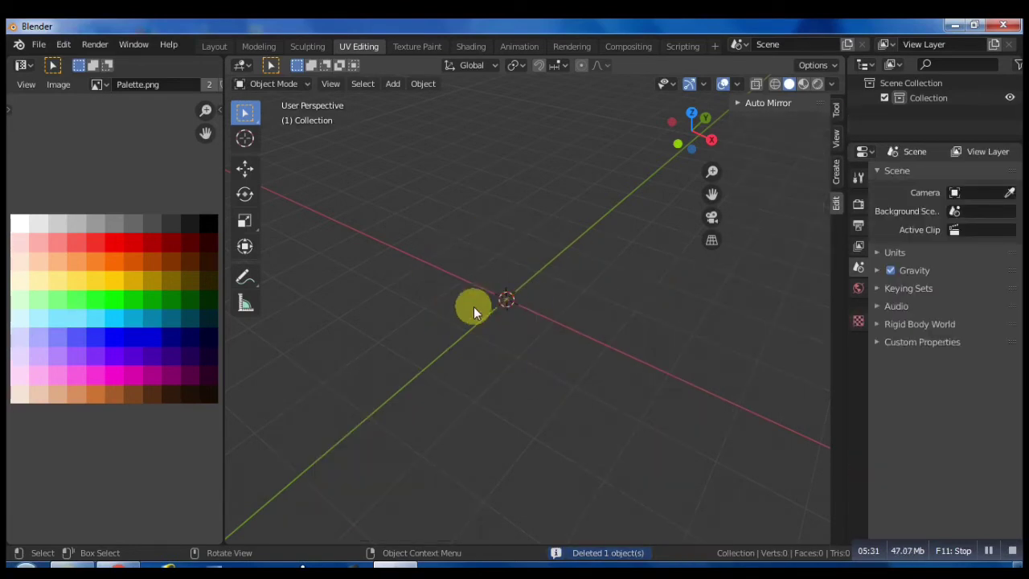
Step: Enable Add Mesh: A.N.T.Landscape via a 'land' add-on search and return to the main window
{"action": "left_click", "coordinate": [60, 46]}
{"action": "left_click", "coordinate": [94, 259]}
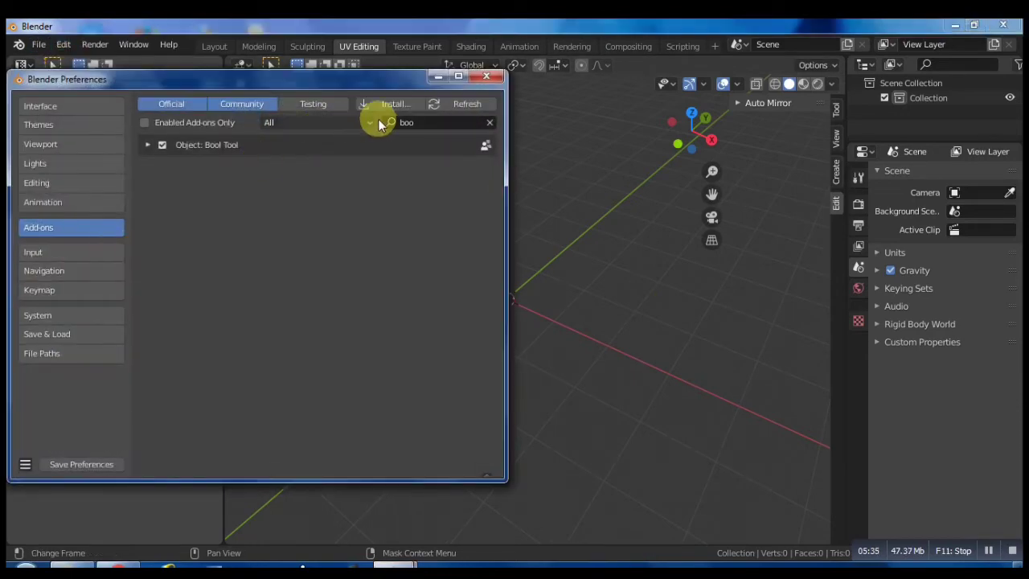
{"action": "left_click", "coordinate": [409, 122]}
{"action": "key", "text": "BackSpace"}
{"action": "key", "text": "BackSpace"}
{"action": "key", "text": "BackSpace"}
{"action": "type", "text": "la"}
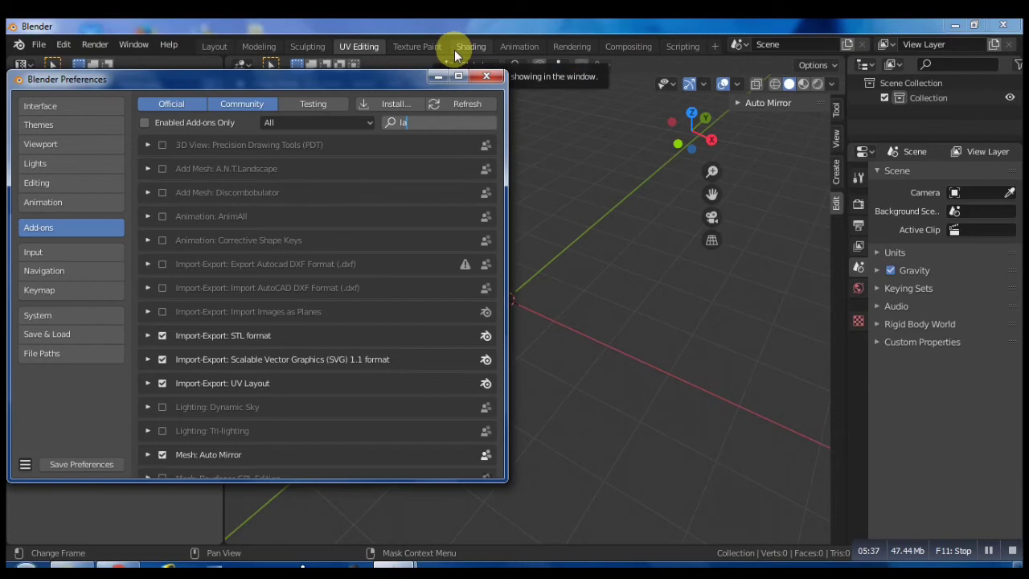
{"action": "type", "text": "nd"}
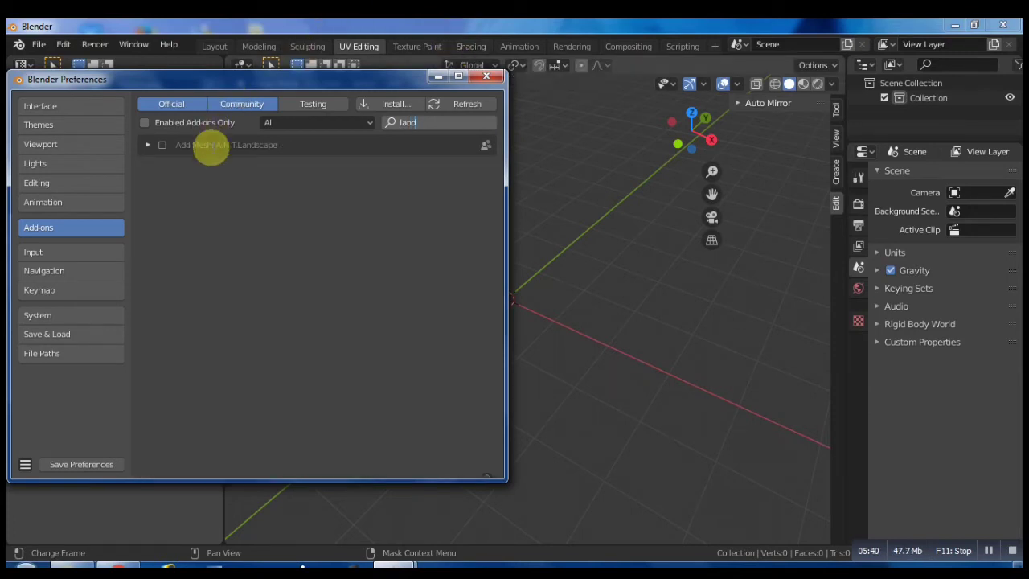
{"action": "key", "text": "Return"}
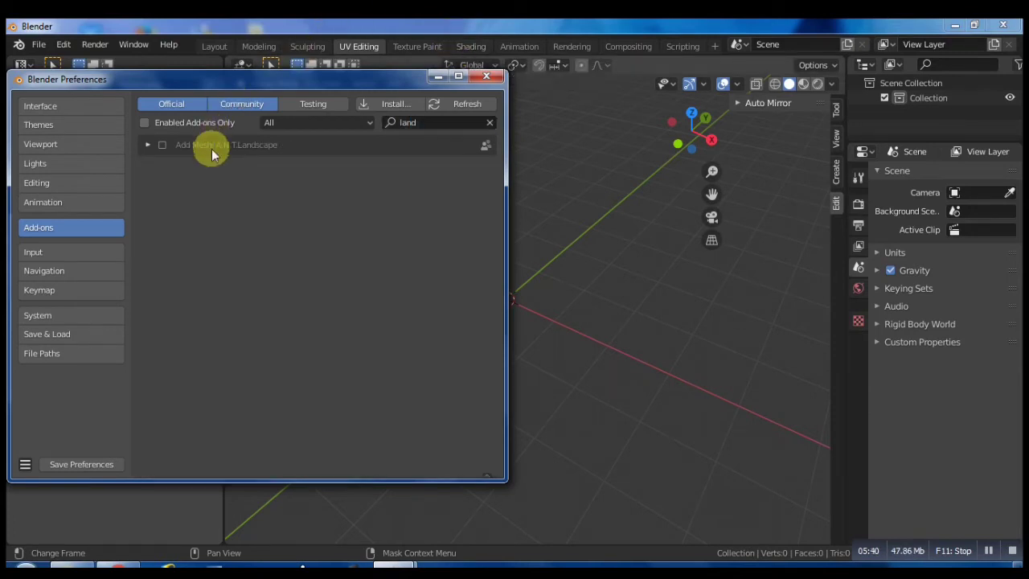
{"action": "left_click", "coordinate": [165, 145]}
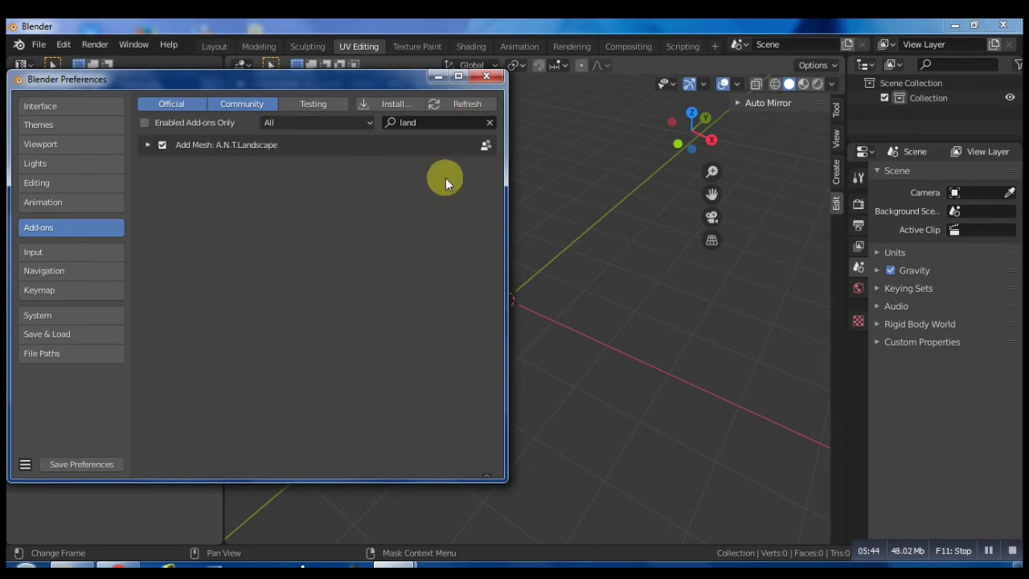
{"action": "left_click", "coordinate": [497, 68]}
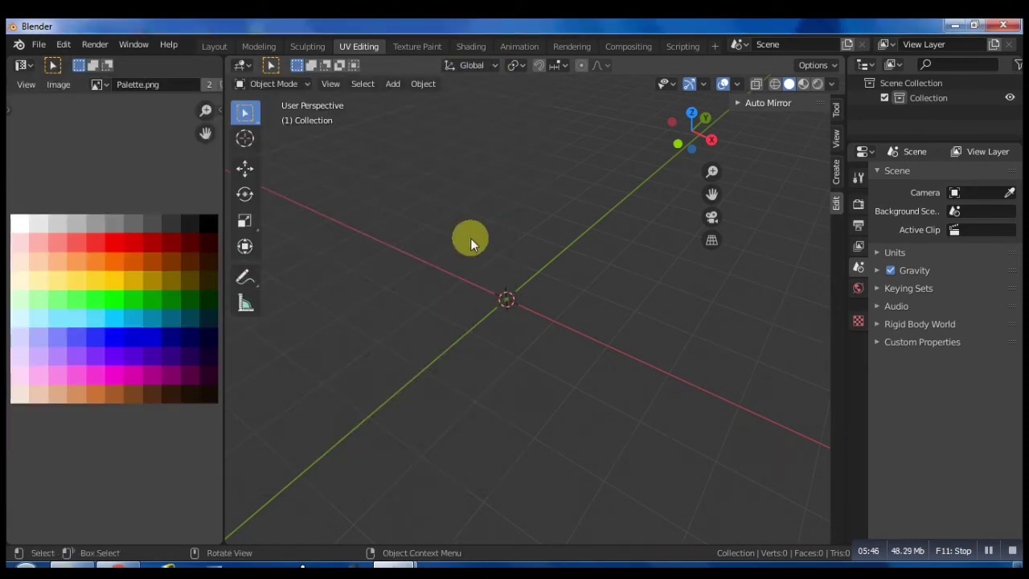
Step: Add a Landscape mesh (Hetero Terrain, 128×128 subdivisions), then zoom and orbit to inspect it
{"action": "key", "text": "shift+a"}
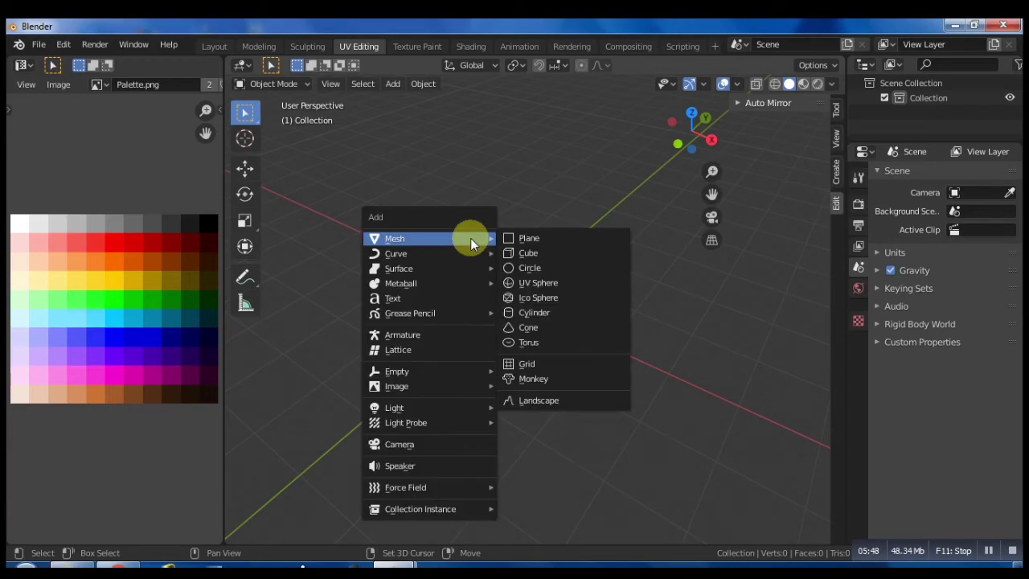
{"action": "left_click", "coordinate": [536, 404]}
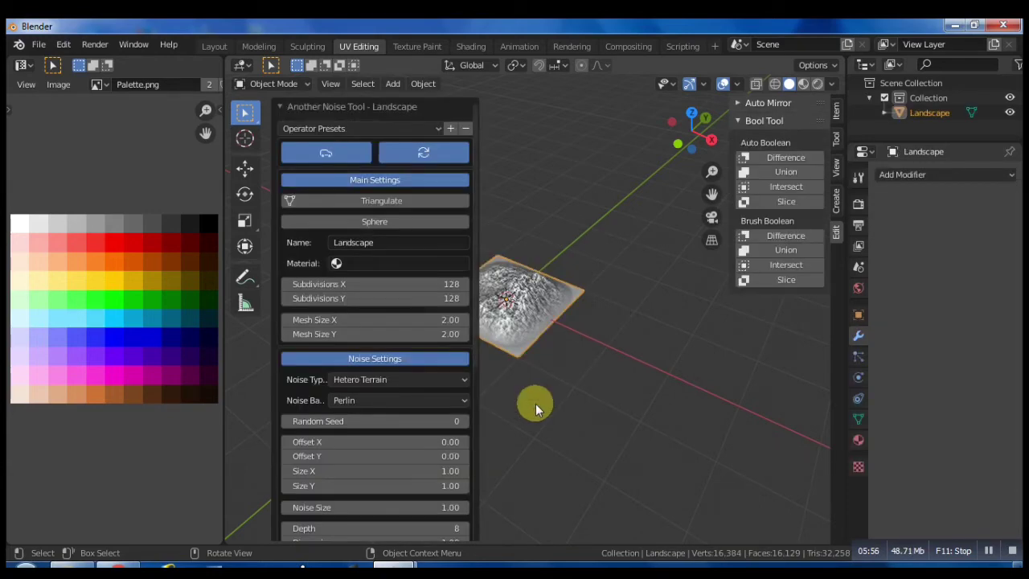
{"action": "scroll", "coordinate": [563, 314], "scroll_direction": "up", "scroll_amount": 6}
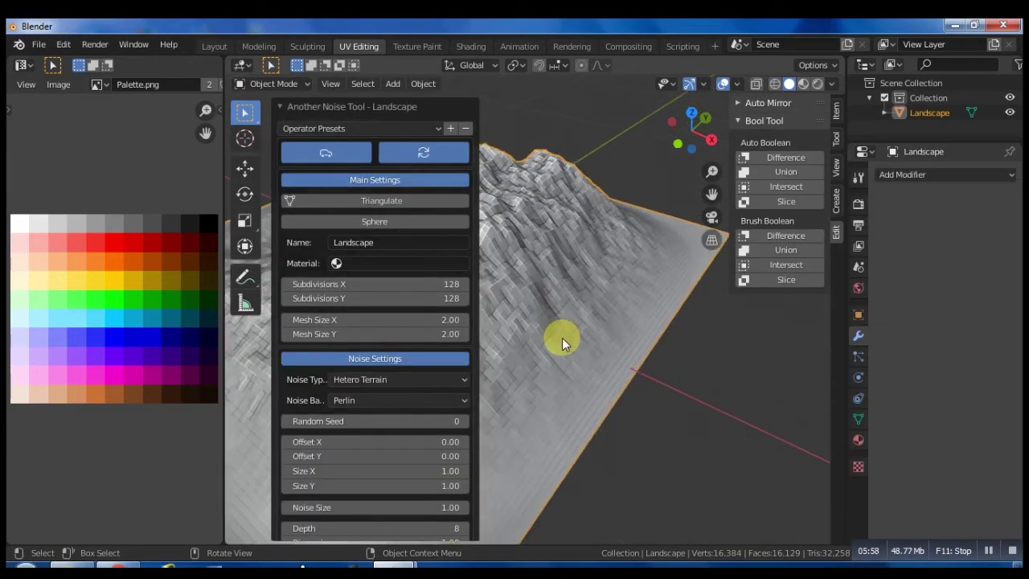
{"action": "scroll", "coordinate": [562, 344], "scroll_direction": "down", "scroll_amount": 5}
{"action": "middle_click_drag", "start_coordinate": [566, 351], "coordinate": [641, 334]}
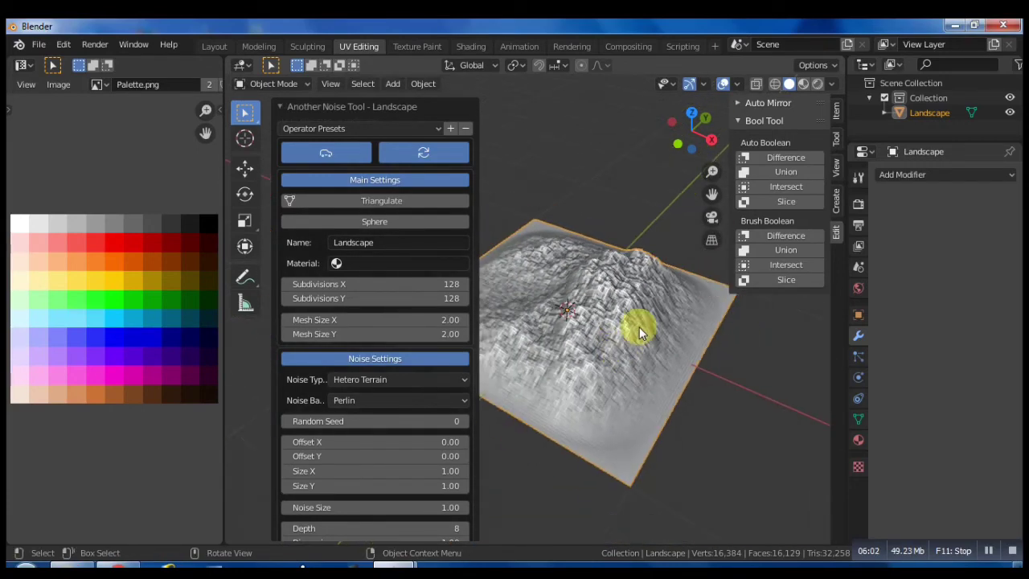
{"action": "scroll", "coordinate": [618, 382], "scroll_direction": "up", "scroll_amount": 4}
{"action": "scroll", "coordinate": [595, 382], "scroll_direction": "down", "scroll_amount": 2}
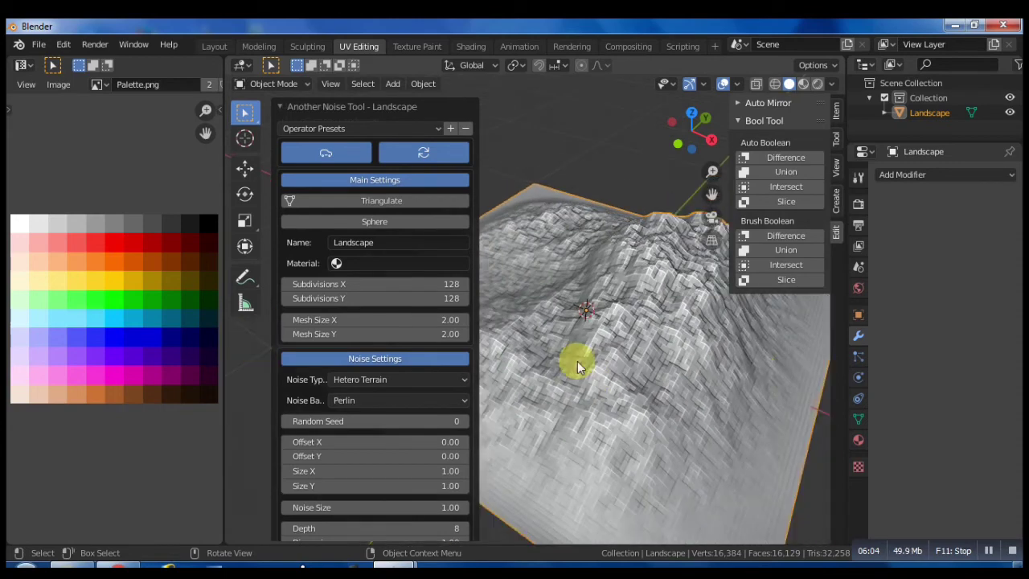
{"action": "scroll", "coordinate": [638, 390], "scroll_direction": "down", "scroll_amount": 2}
{"action": "scroll", "coordinate": [666, 409], "scroll_direction": "down", "scroll_amount": 2}
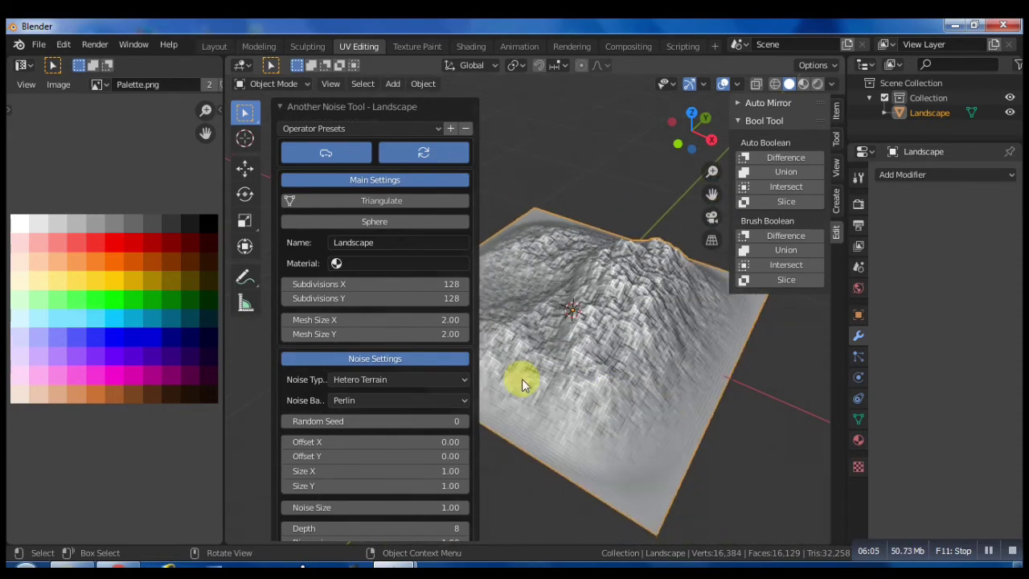
Step: Apply the Lakes 2 terrain preset, which adds a water plane to the landscape
{"action": "left_click", "coordinate": [389, 125]}
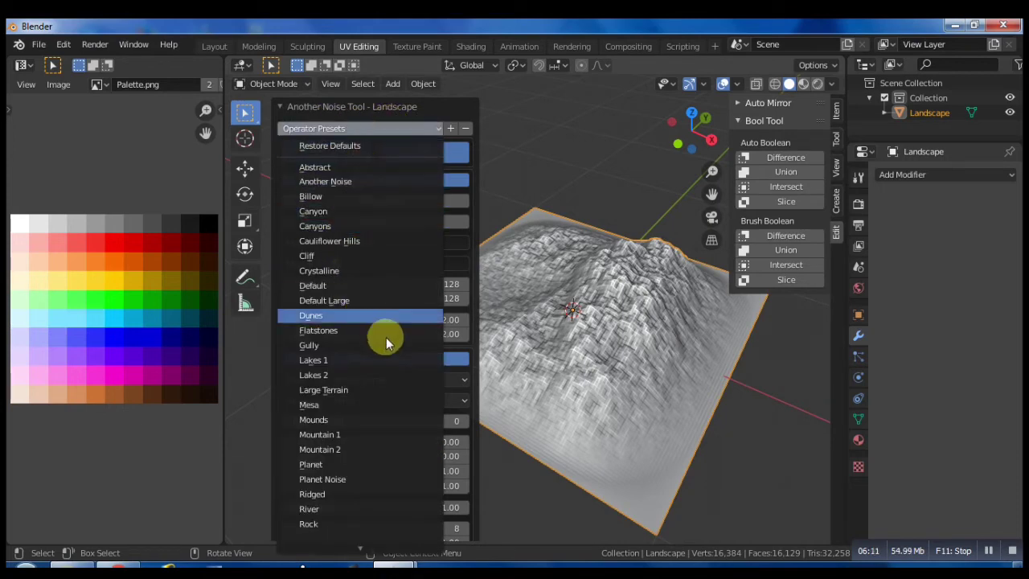
{"action": "mouse_move", "coordinate": [361, 546]}
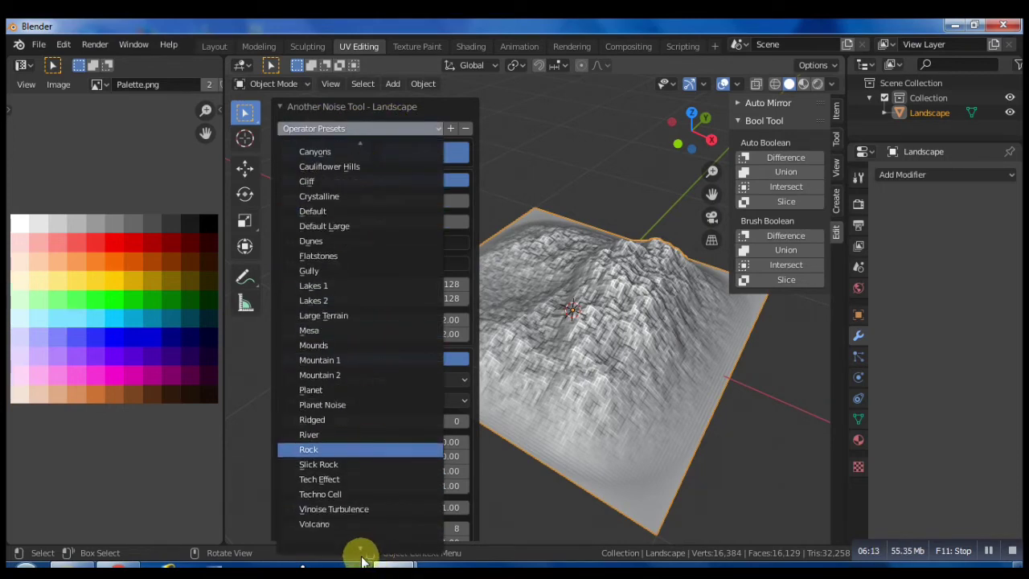
{"action": "mouse_move", "coordinate": [359, 140]}
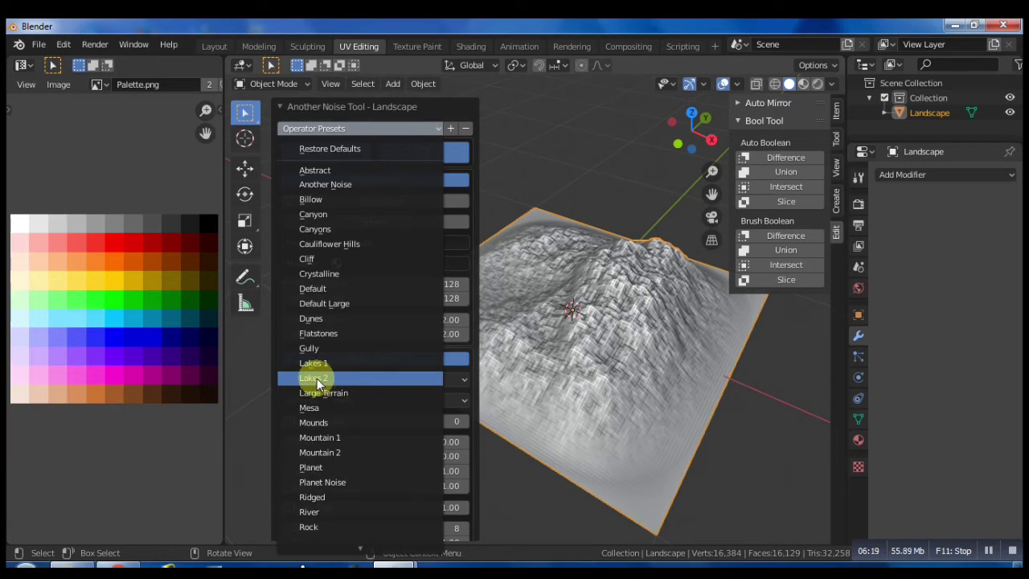
{"action": "left_click", "coordinate": [338, 378]}
{"action": "middle_click_drag", "start_coordinate": [730, 348], "coordinate": [715, 331]}
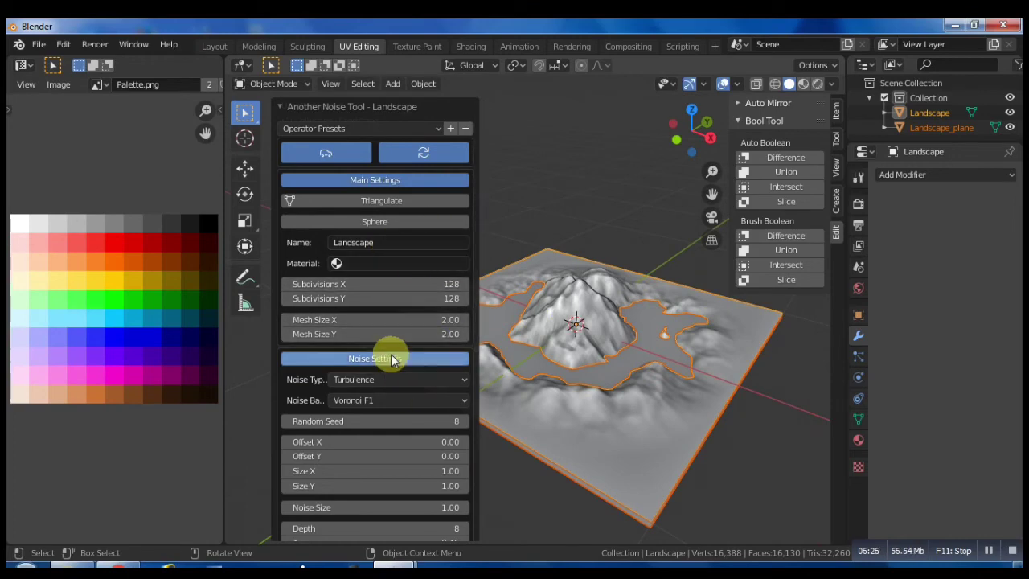
Step: Raise the landscape's random seed from 8 to 9
{"action": "scroll", "coordinate": [389, 405], "scroll_direction": "down", "scroll_amount": 3}
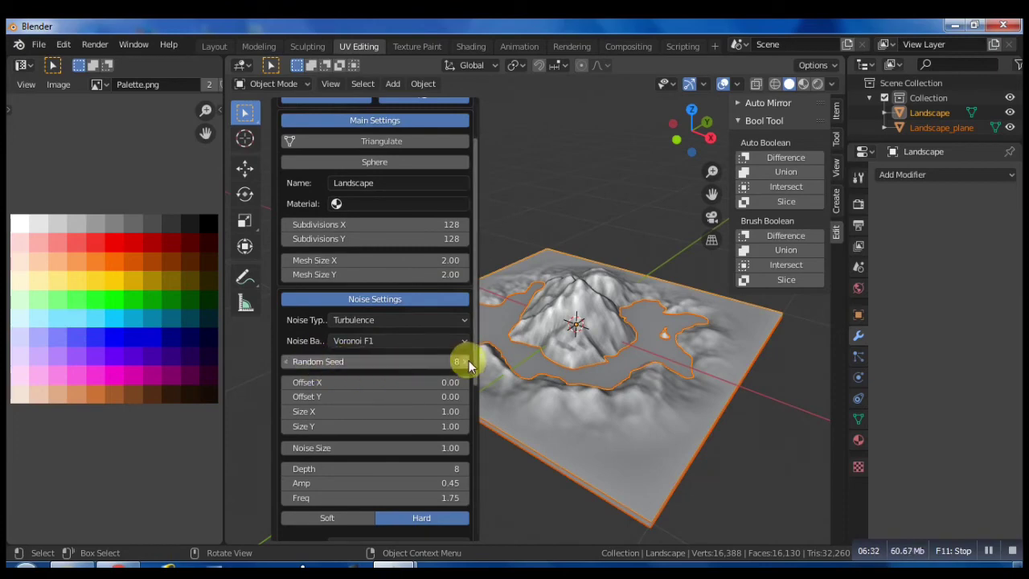
{"action": "left_click", "coordinate": [467, 361]}
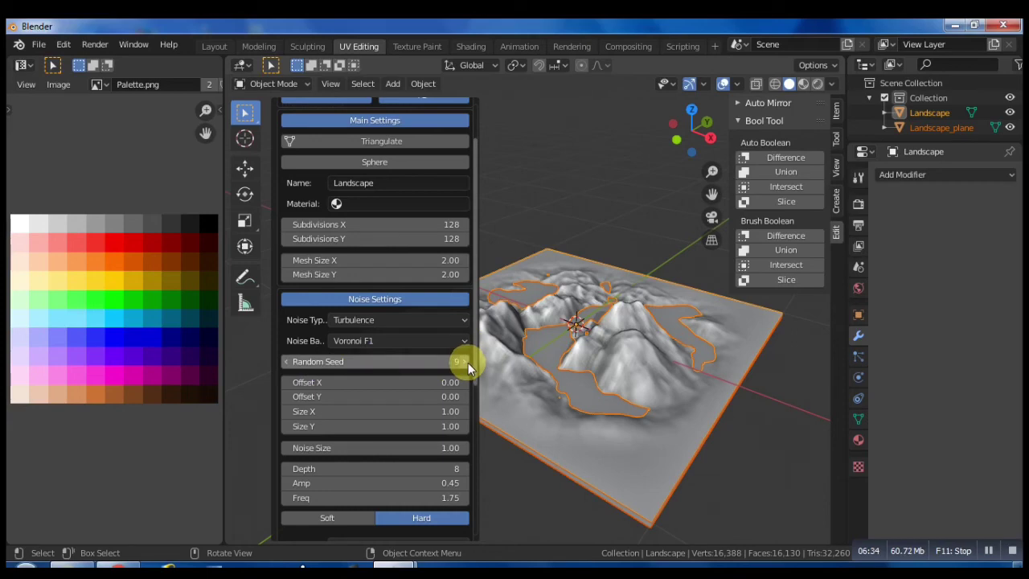
{"action": "scroll", "coordinate": [330, 362], "scroll_direction": "up", "scroll_amount": 1, "text": "ctrl"}
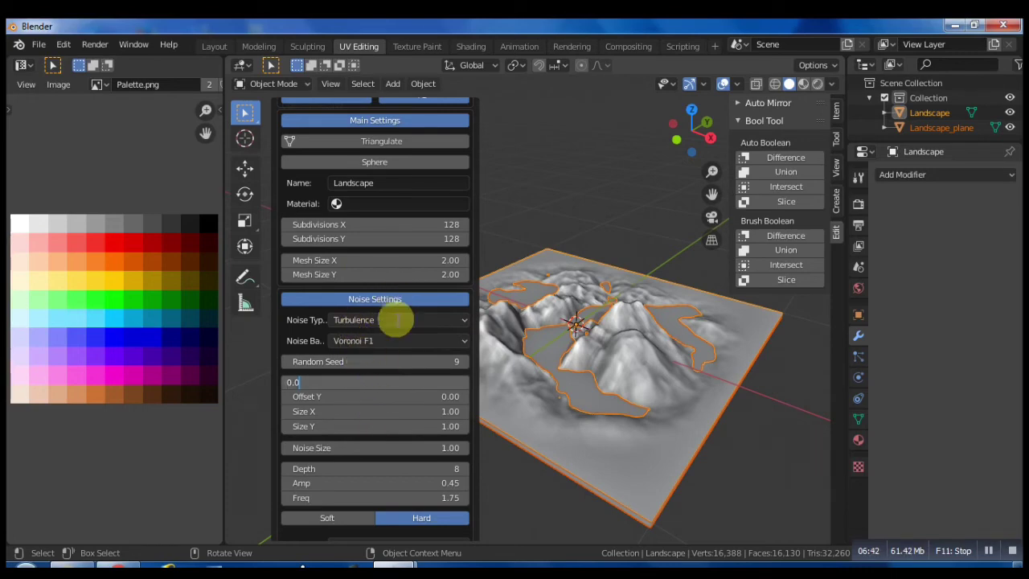
Step: Turn on Sphere in the Another Noise Tool panel, producing a lumpy 2.00-size rocky ball
{"action": "left_click", "coordinate": [395, 179]}
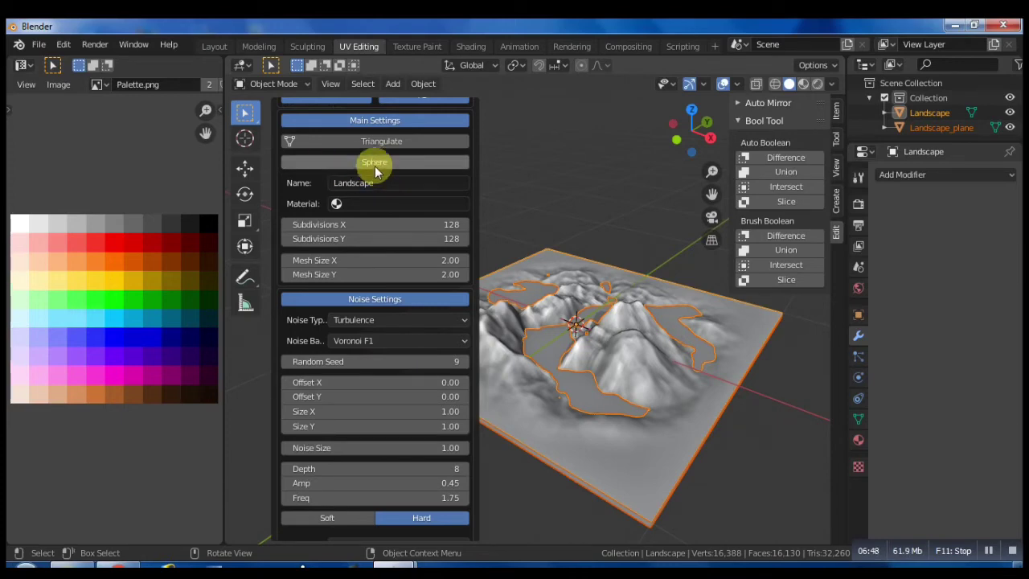
{"action": "left_click", "coordinate": [375, 163]}
{"action": "scroll", "coordinate": [595, 313], "scroll_direction": "down", "scroll_amount": 5}
{"action": "middle_click_drag", "start_coordinate": [637, 352], "coordinate": [645, 319]}
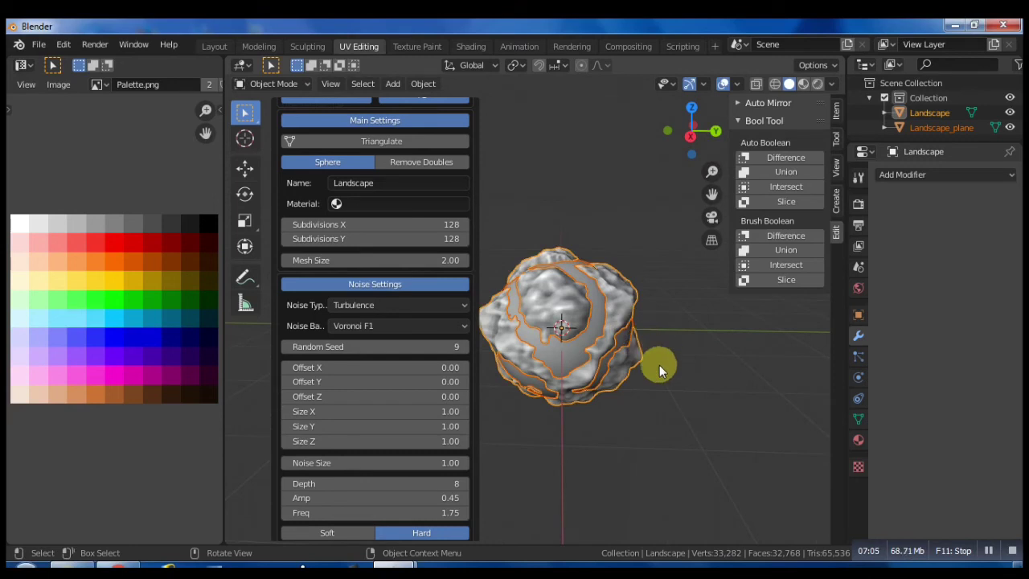
{"action": "middle_click_drag", "start_coordinate": [659, 365], "coordinate": [634, 360]}
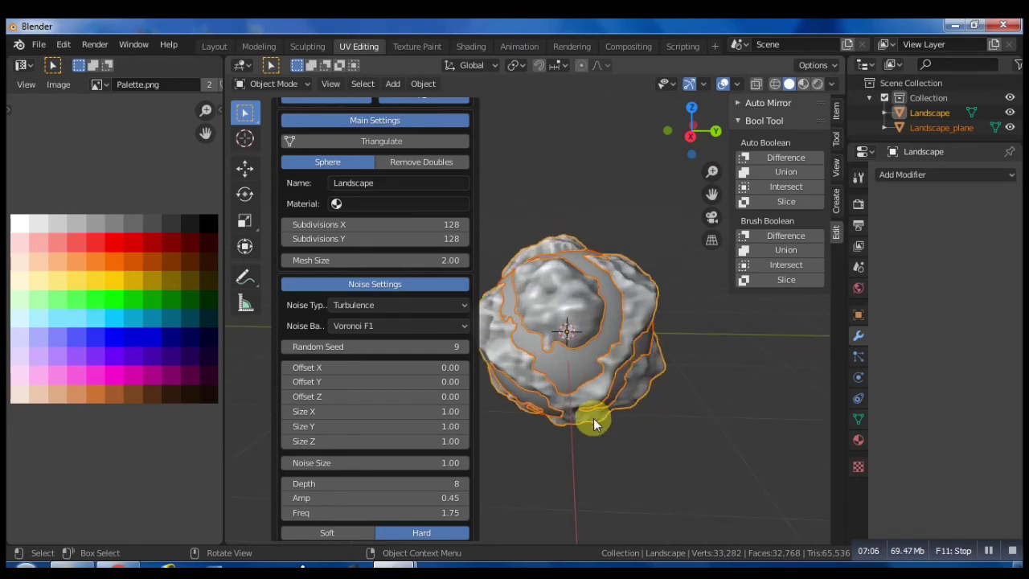
Step: Add a Decimate modifier with ratio 0.1 to the Landscape sphere
{"action": "left_click", "coordinate": [523, 480]}
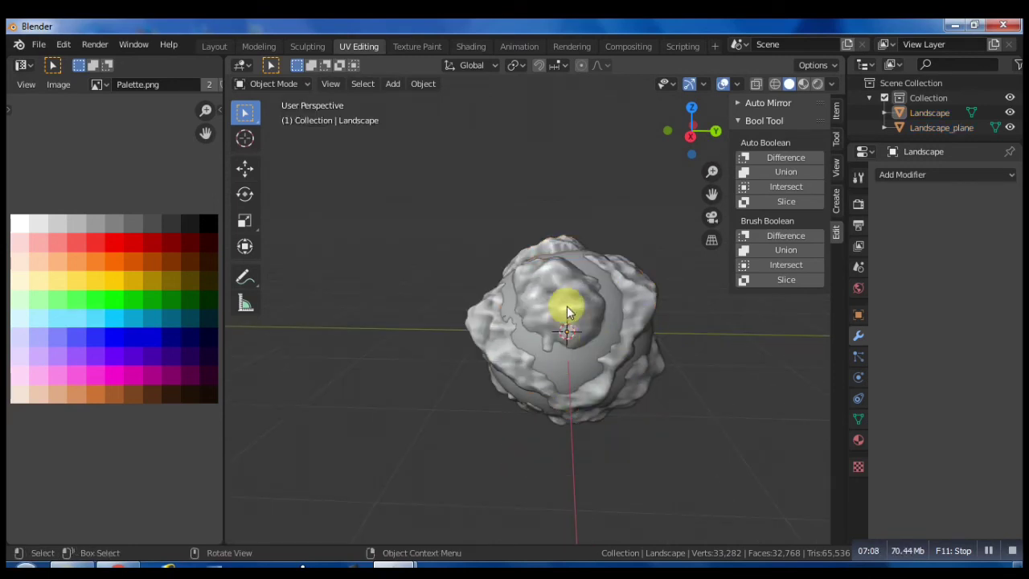
{"action": "left_click", "coordinate": [567, 312]}
{"action": "left_click", "coordinate": [948, 176]}
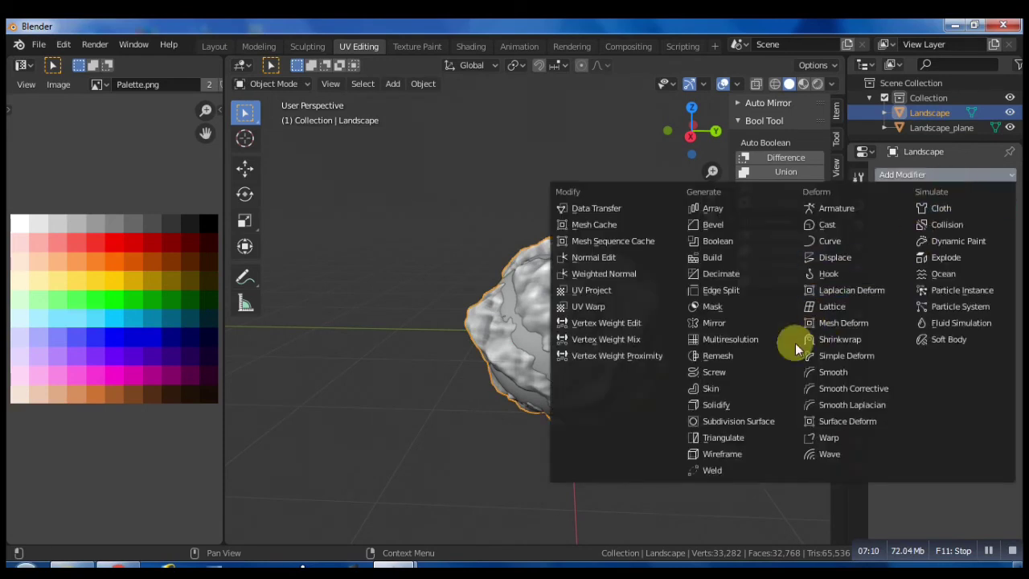
{"action": "left_click", "coordinate": [724, 275]}
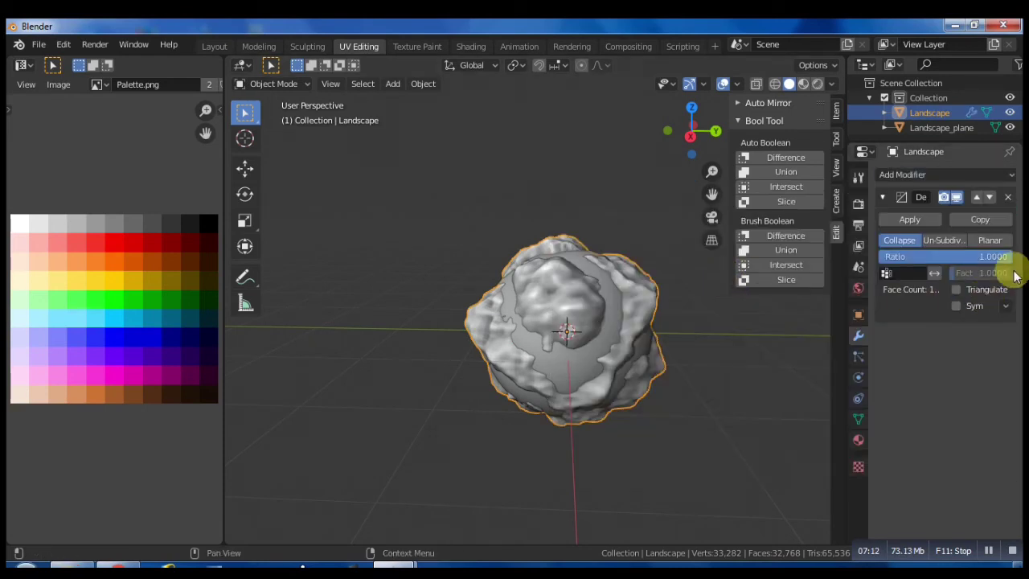
{"action": "left_click", "coordinate": [984, 256]}
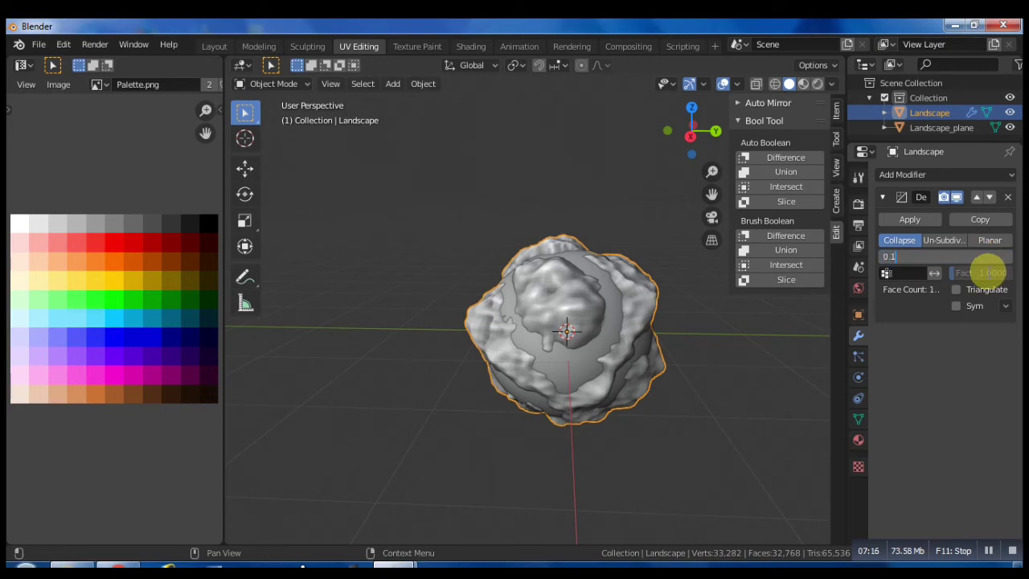
{"action": "type", "text": "0.1"}
{"action": "key", "text": "Return"}
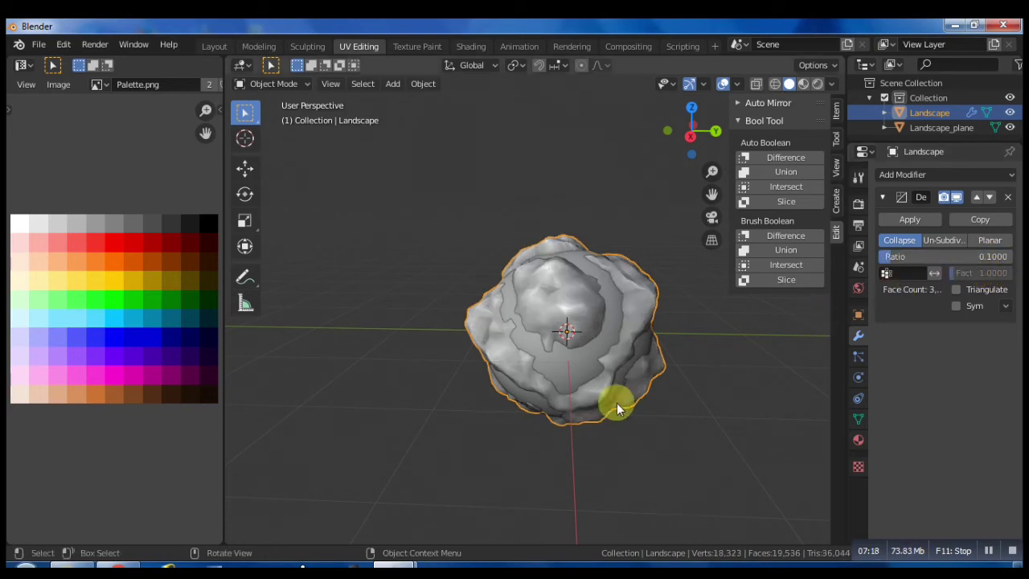
{"action": "scroll", "coordinate": [617, 403], "scroll_direction": "up", "scroll_amount": 5}
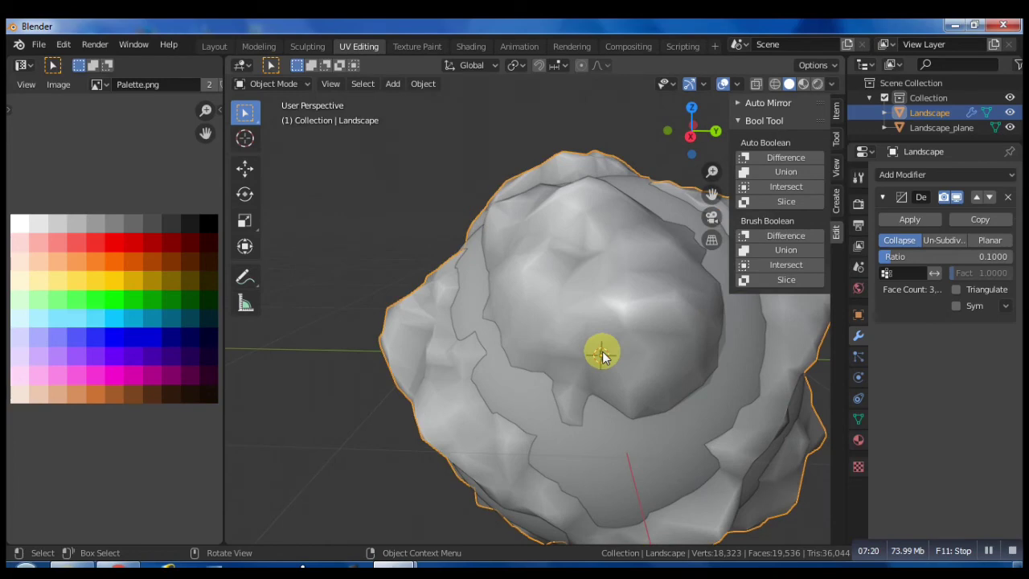
Step: Shade the planet flat, orbit around its facets, and box-select Landscape and Landscape_plane
{"action": "right_click", "coordinate": [604, 356]}
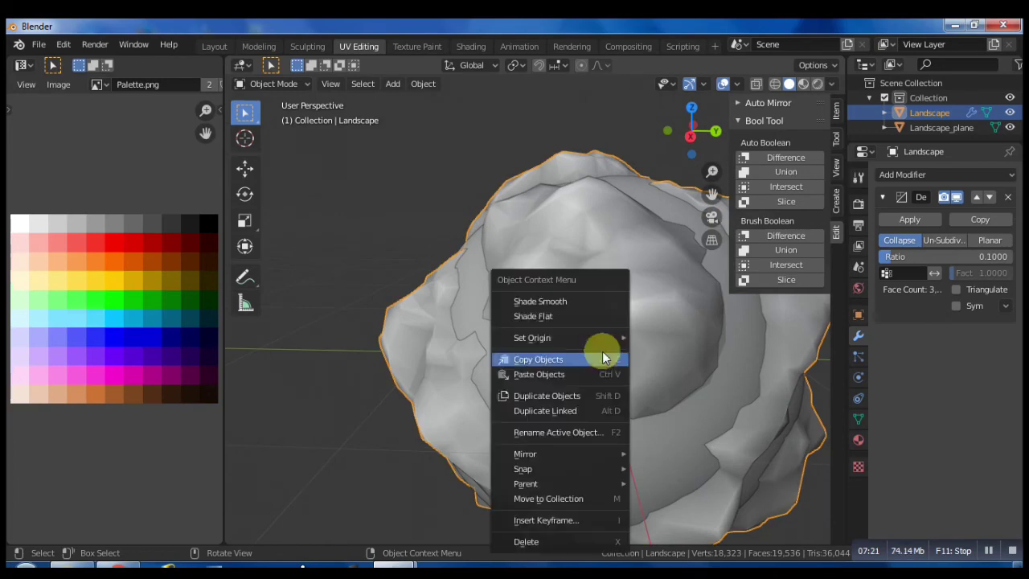
{"action": "left_click", "coordinate": [556, 316]}
{"action": "scroll", "coordinate": [596, 409], "scroll_direction": "down", "scroll_amount": 5}
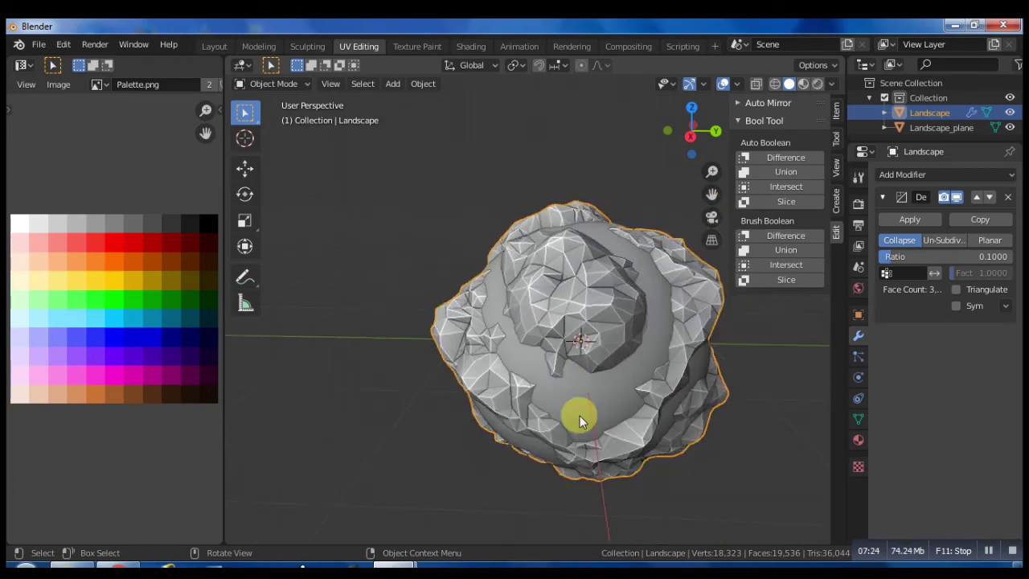
{"action": "middle_click_drag", "start_coordinate": [531, 367], "coordinate": [557, 357]}
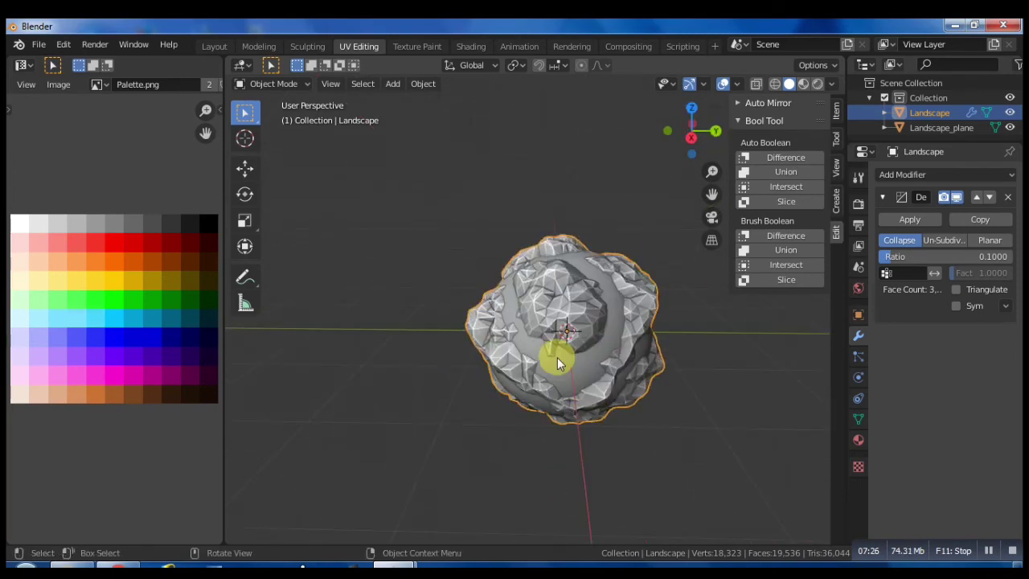
{"action": "middle_click_drag", "start_coordinate": [640, 489], "coordinate": [549, 455]}
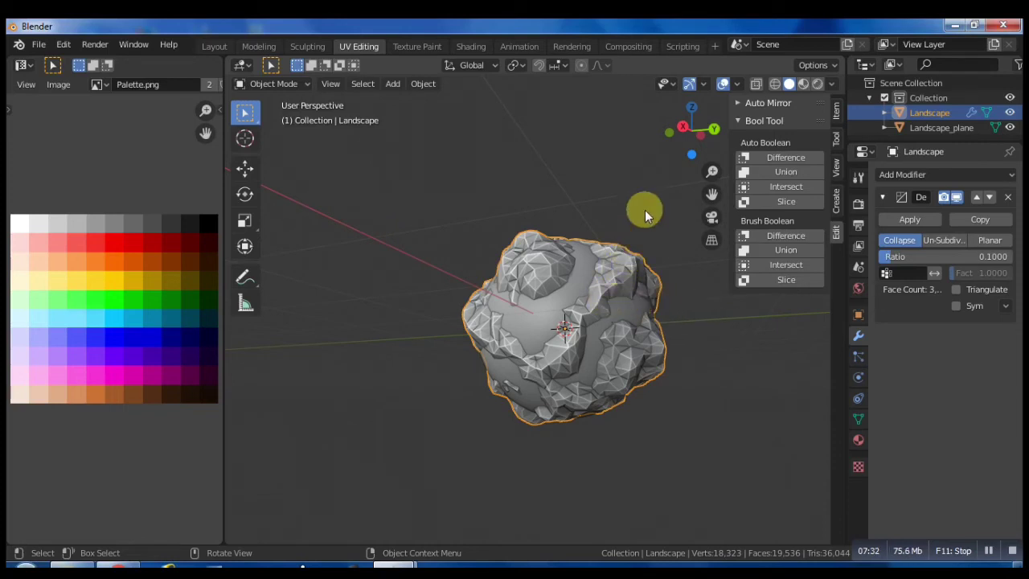
{"action": "middle_click_drag", "start_coordinate": [645, 210], "coordinate": [523, 292]}
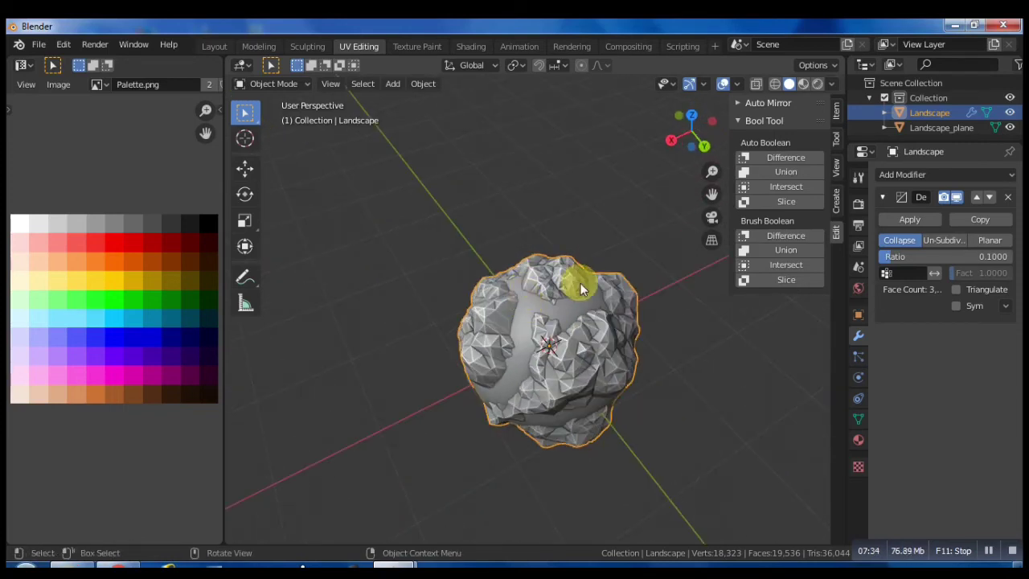
{"action": "left_click_drag", "start_coordinate": [387, 194], "coordinate": [655, 491]}
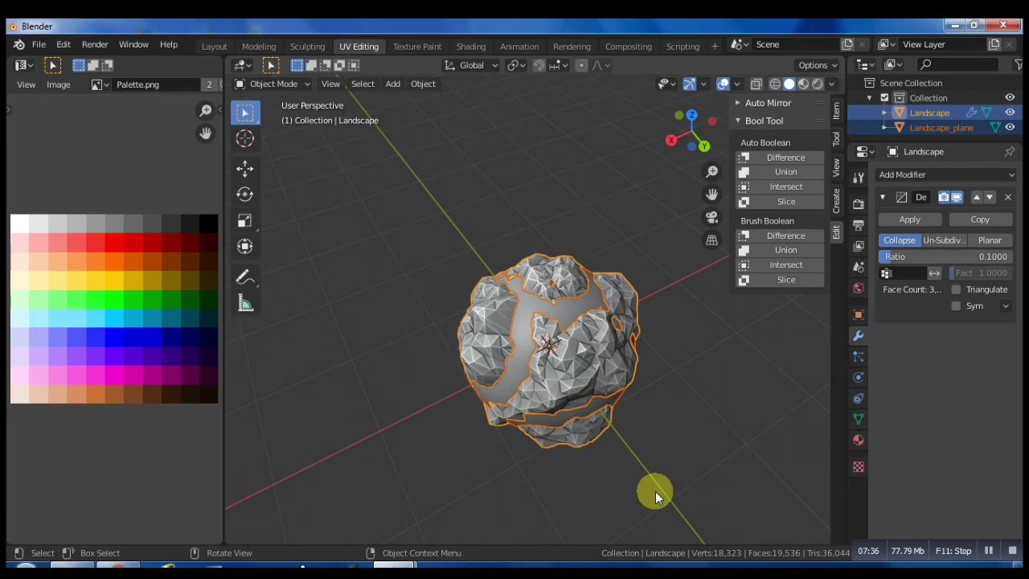
Step: Delete both planet objects and enable Add Mesh: Extra Objects via an 'extra' add-on search
{"action": "key", "text": "Delete"}
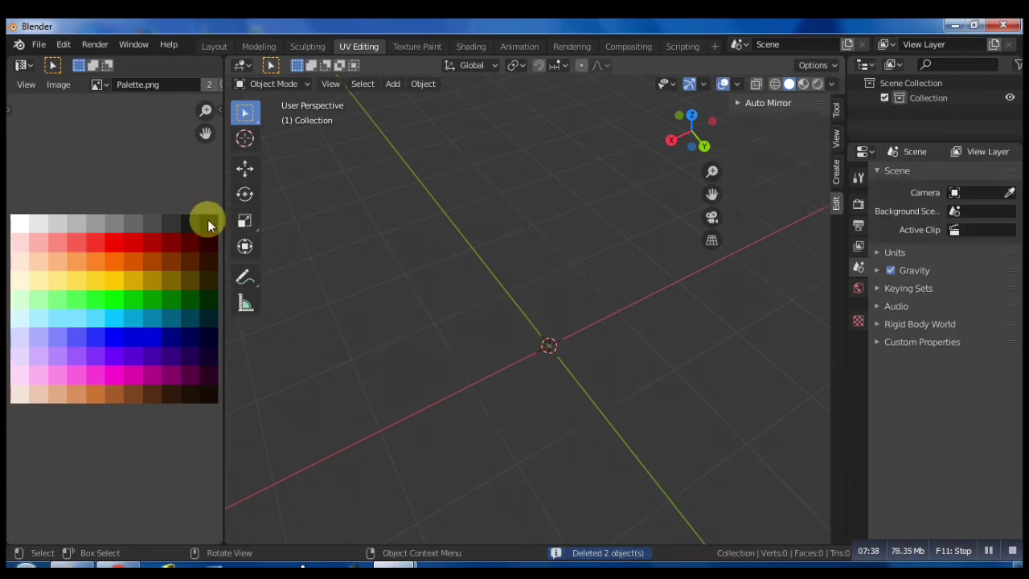
{"action": "left_click", "coordinate": [44, 47]}
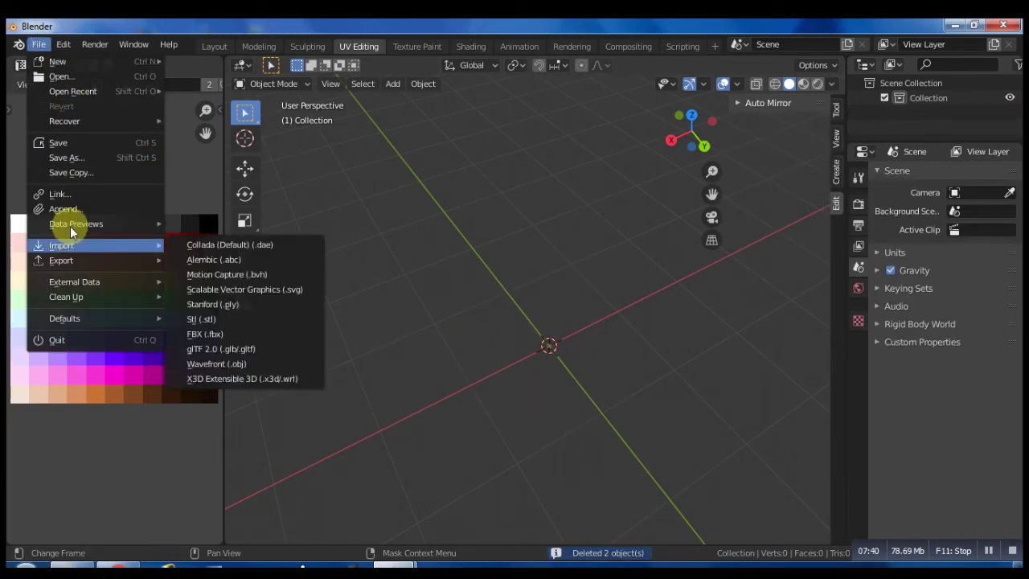
{"action": "mouse_move", "coordinate": [64, 44]}
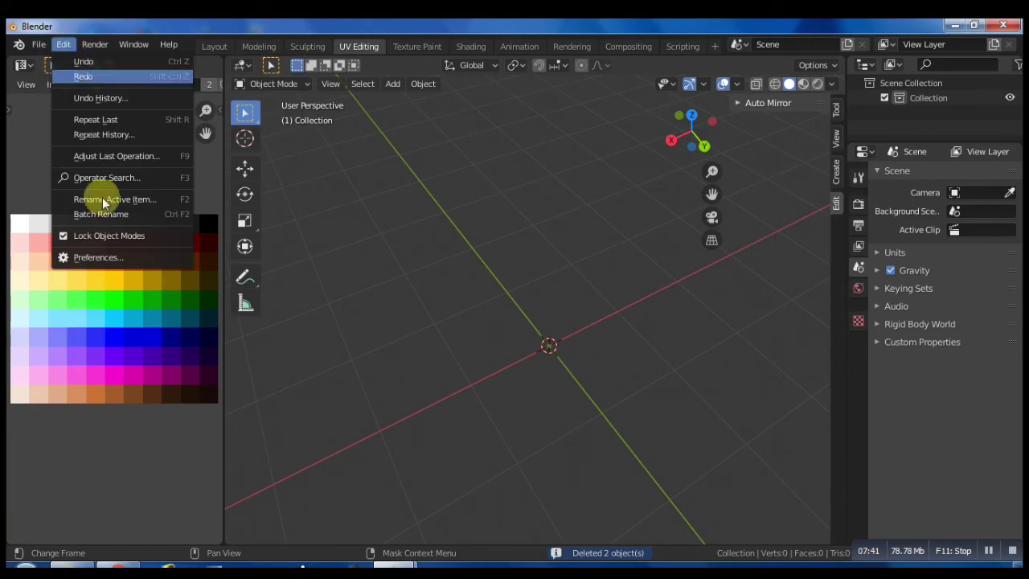
{"action": "left_click", "coordinate": [115, 257]}
{"action": "left_click", "coordinate": [431, 121]}
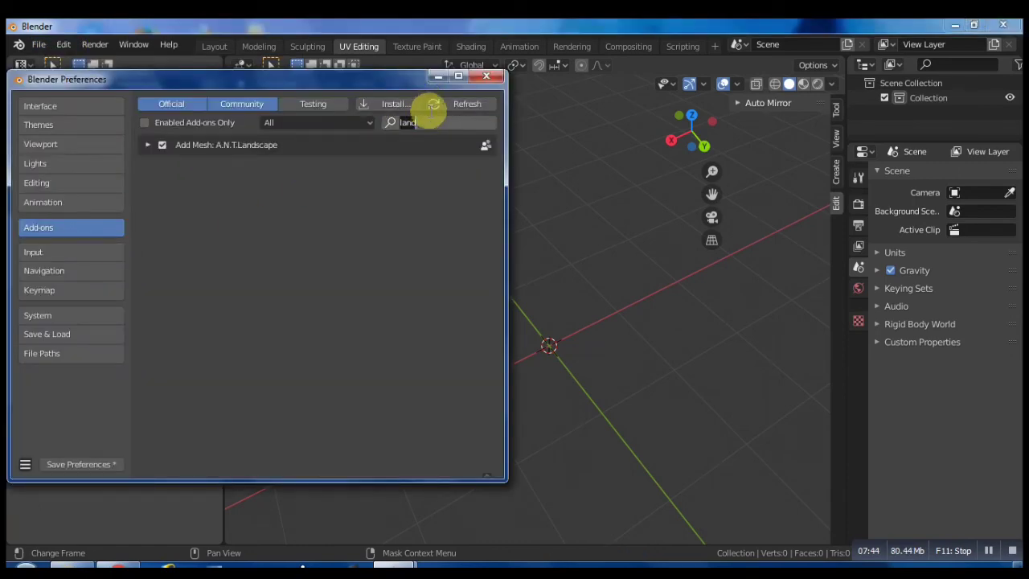
{"action": "key", "text": "BackSpace"}
{"action": "type", "text": "extra"}
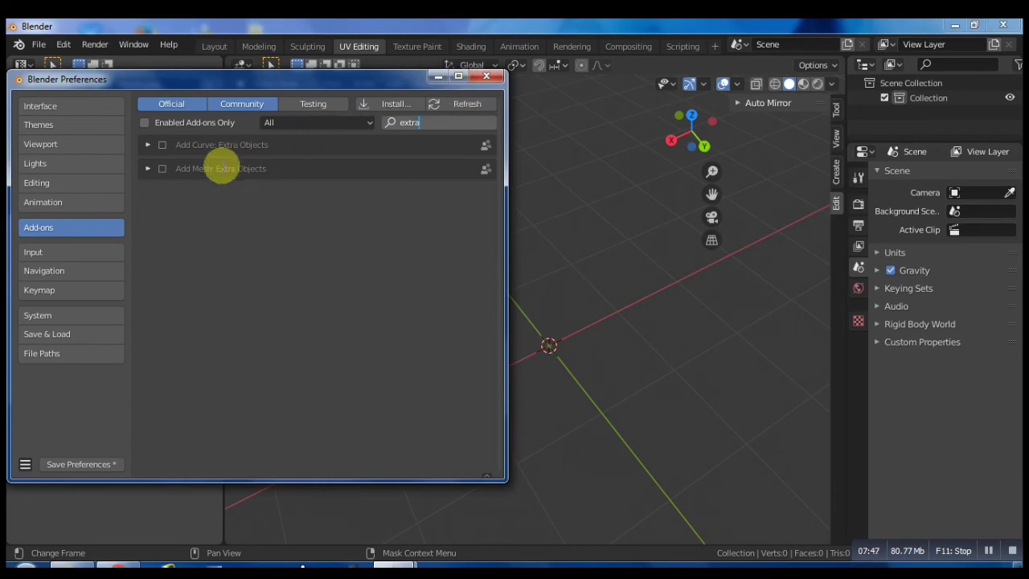
{"action": "key", "text": "Return"}
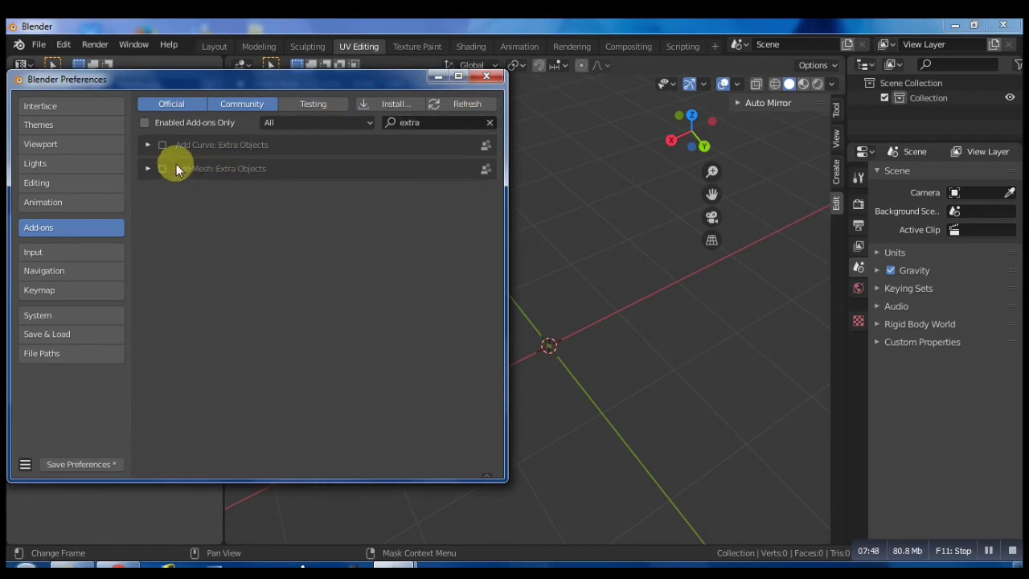
{"action": "left_click", "coordinate": [83, 466]}
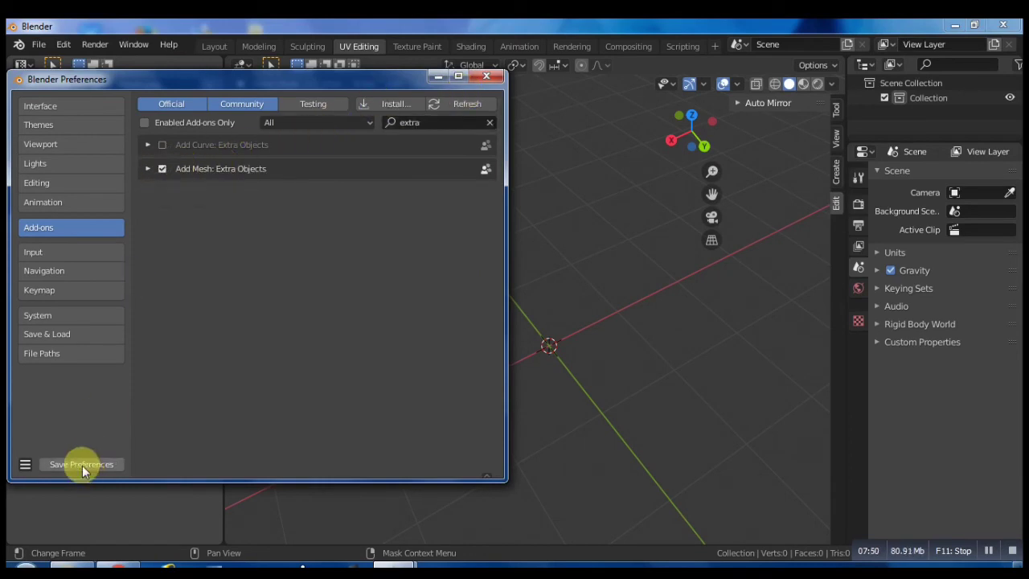
Step: Close Preferences and browse the Shift+A Mesh submenu down to the Extra Objects Gears entries
{"action": "left_click", "coordinate": [486, 75]}
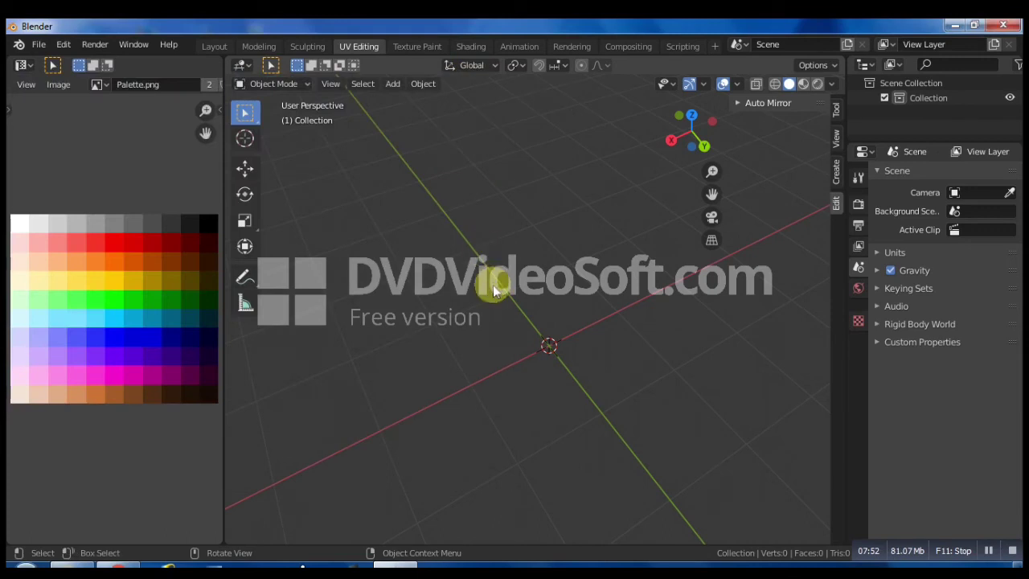
{"action": "key", "text": "shift+a"}
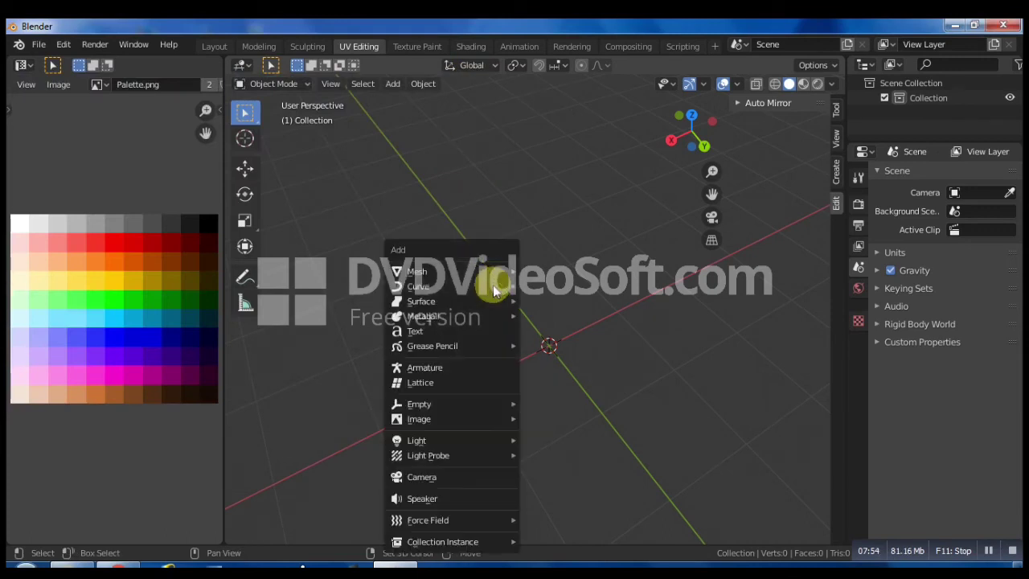
{"action": "mouse_move", "coordinate": [494, 287]}
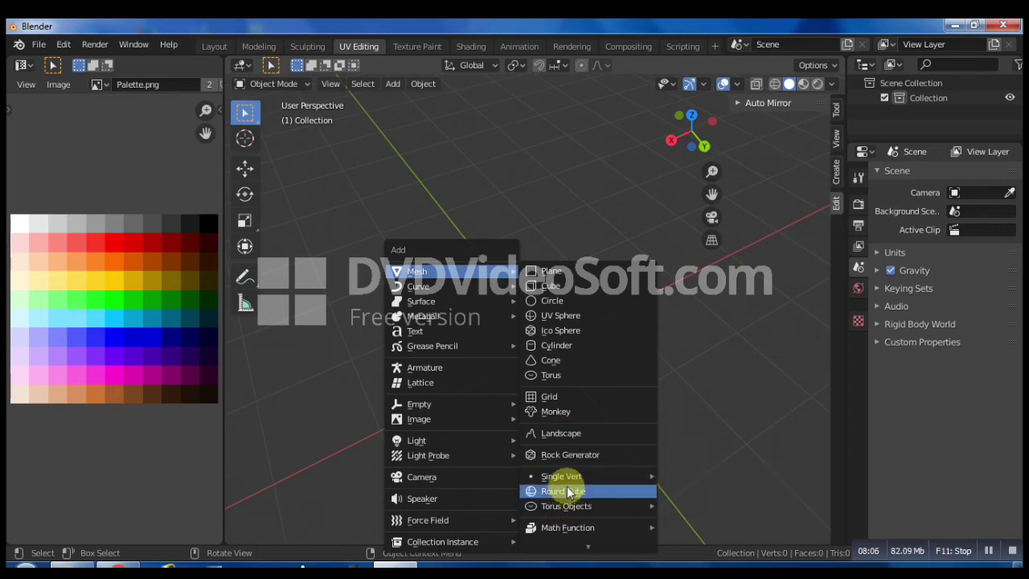
{"action": "mouse_move", "coordinate": [568, 480]}
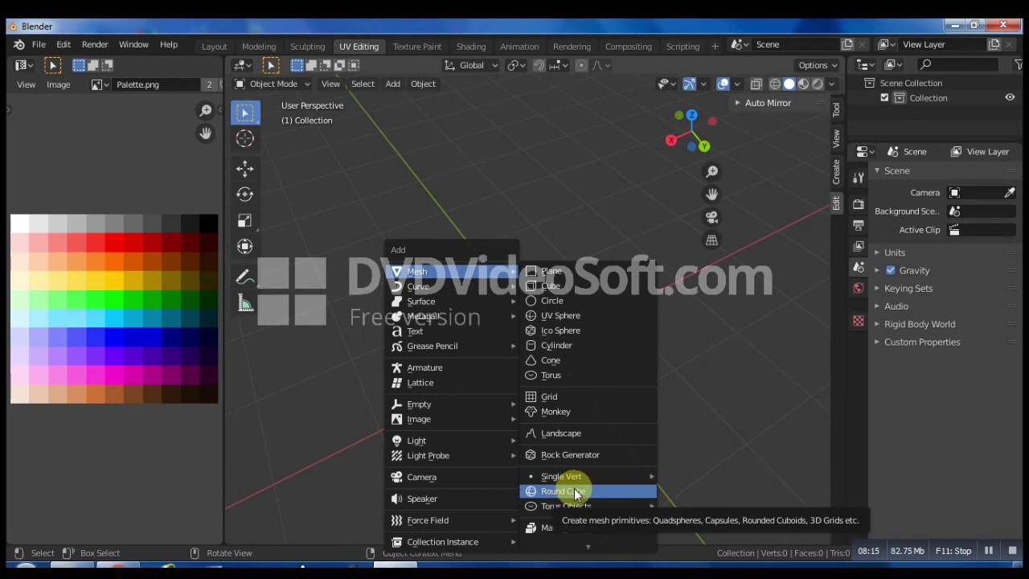
{"action": "mouse_move", "coordinate": [574, 536]}
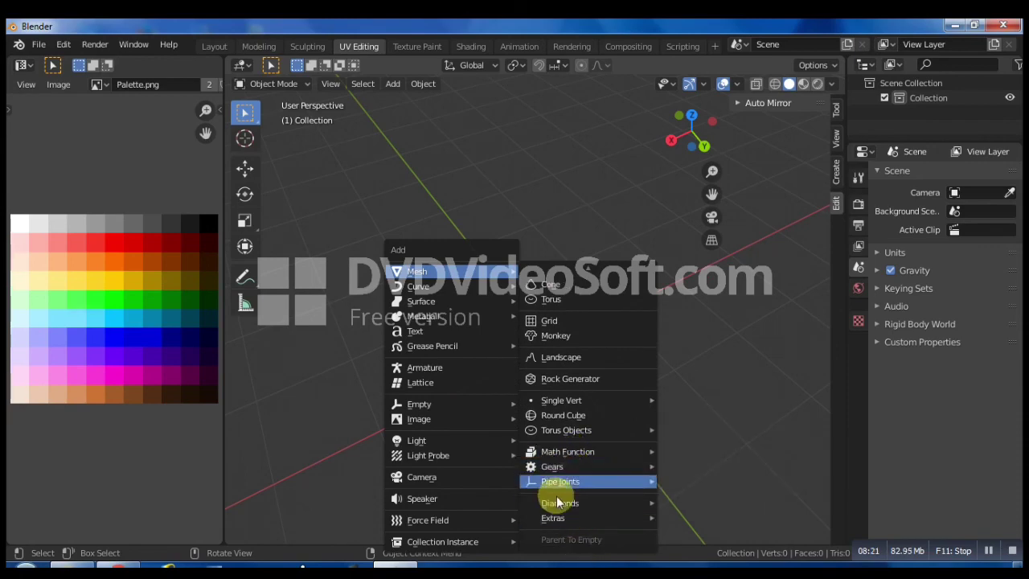
{"action": "mouse_move", "coordinate": [566, 455]}
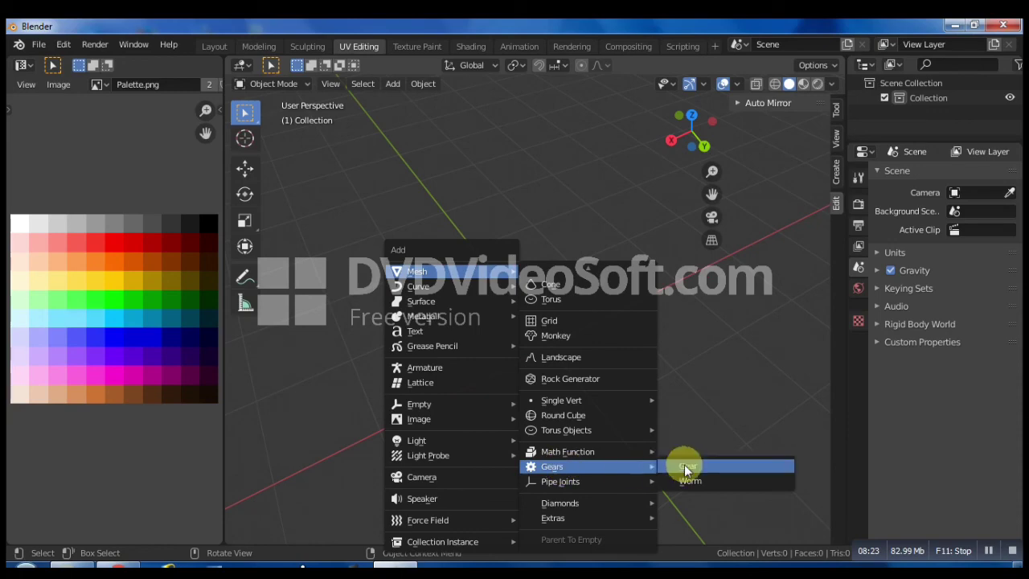
Step: Add a gear, raise its teeth to 14, then delete it
{"action": "left_click", "coordinate": [688, 466]}
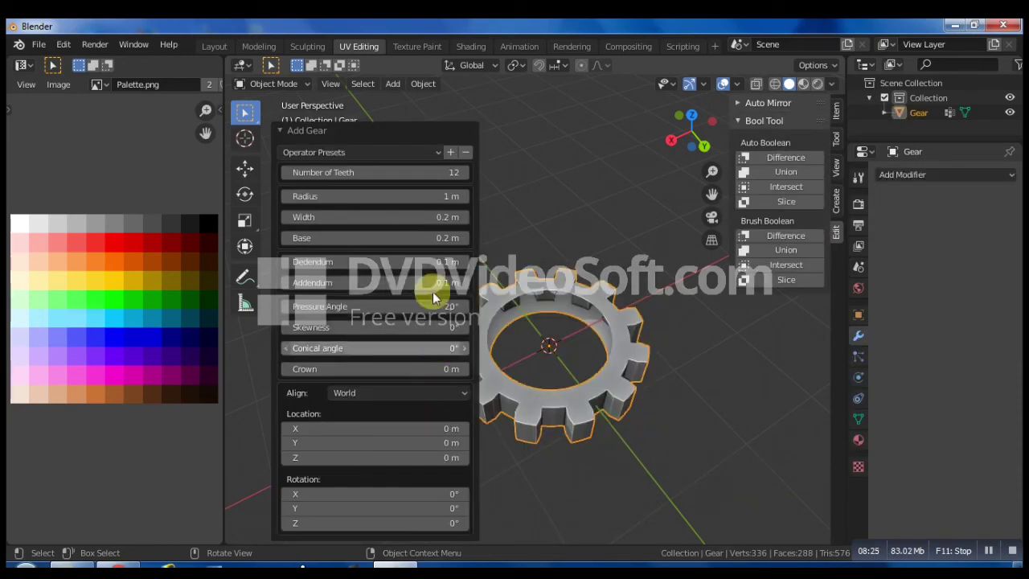
{"action": "left_click", "coordinate": [464, 173]}
{"action": "left_click", "coordinate": [464, 173]}
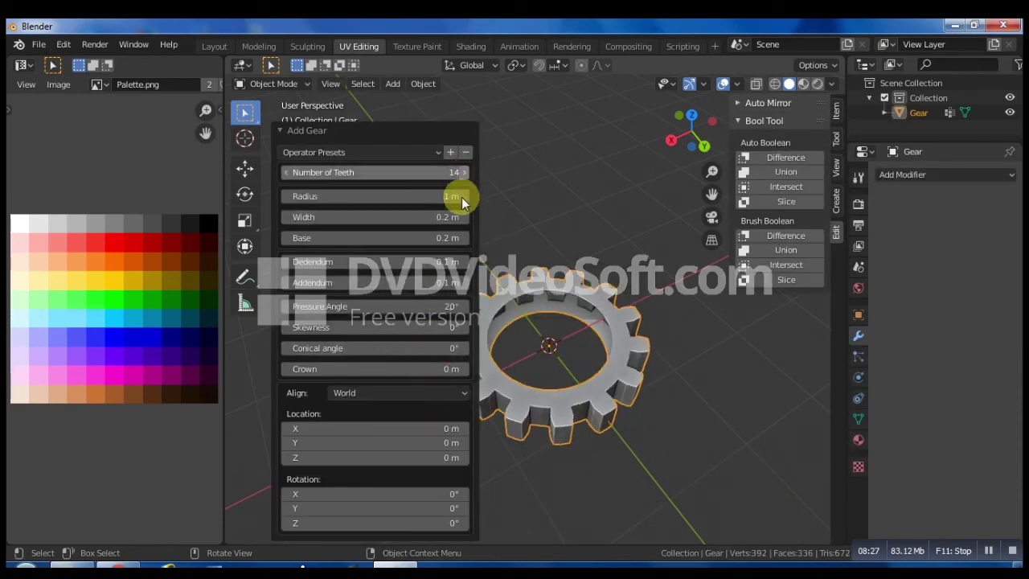
{"action": "left_click", "coordinate": [526, 239]}
{"action": "left_click", "coordinate": [540, 289]}
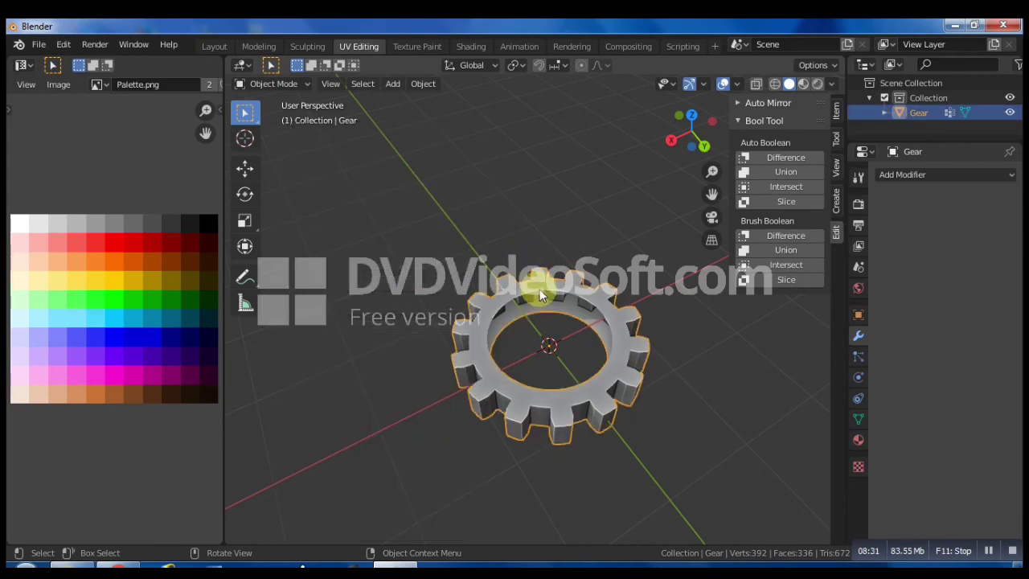
{"action": "key", "text": "Delete"}
Step: Add a Pipe Y-Joint, orbit to view it upright, then delete it
{"action": "key", "text": "shift+a"}
{"action": "mouse_move", "coordinate": [535, 276]}
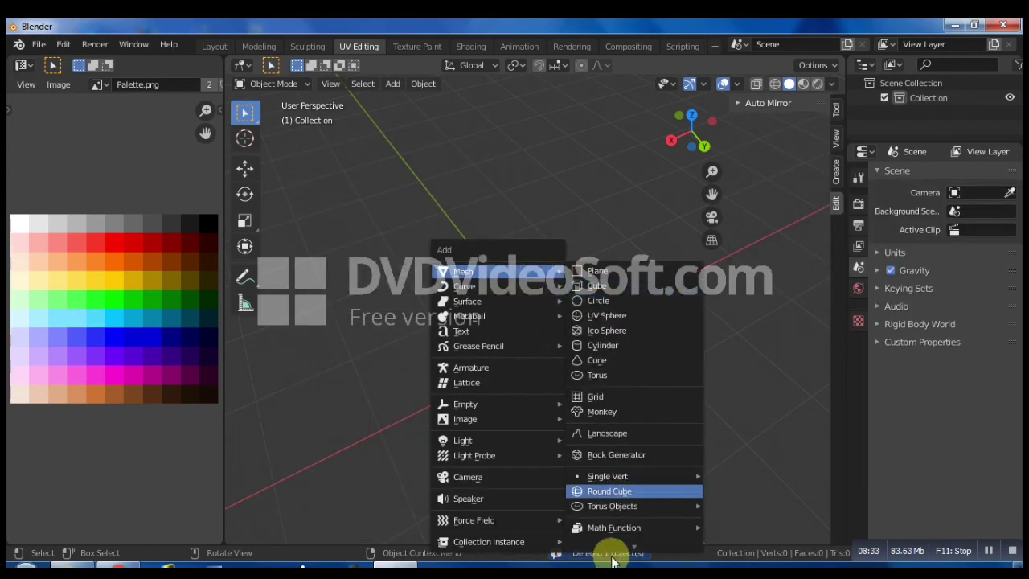
{"action": "mouse_move", "coordinate": [611, 555]}
{"action": "mouse_move", "coordinate": [623, 482]}
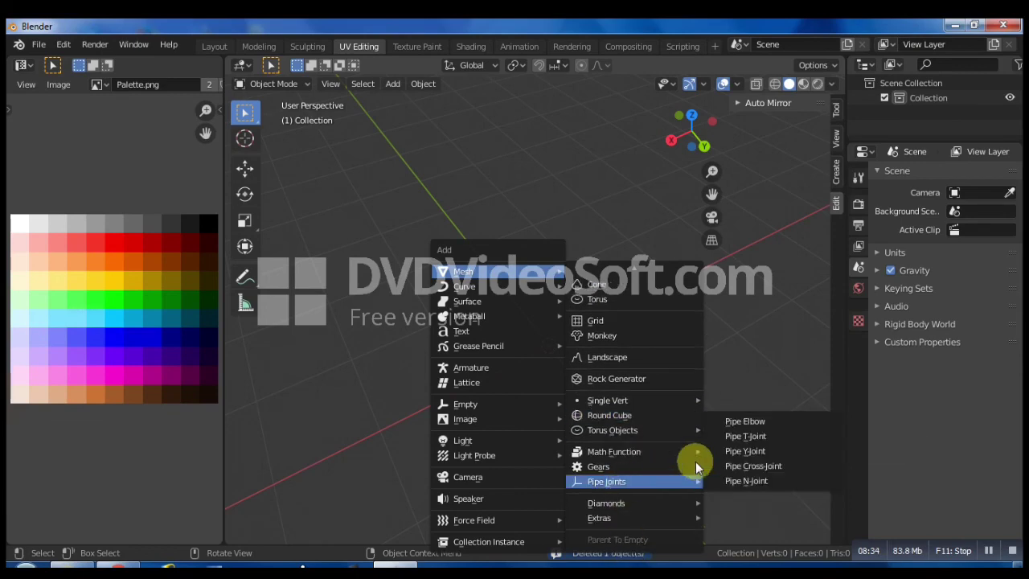
{"action": "left_click", "coordinate": [754, 453]}
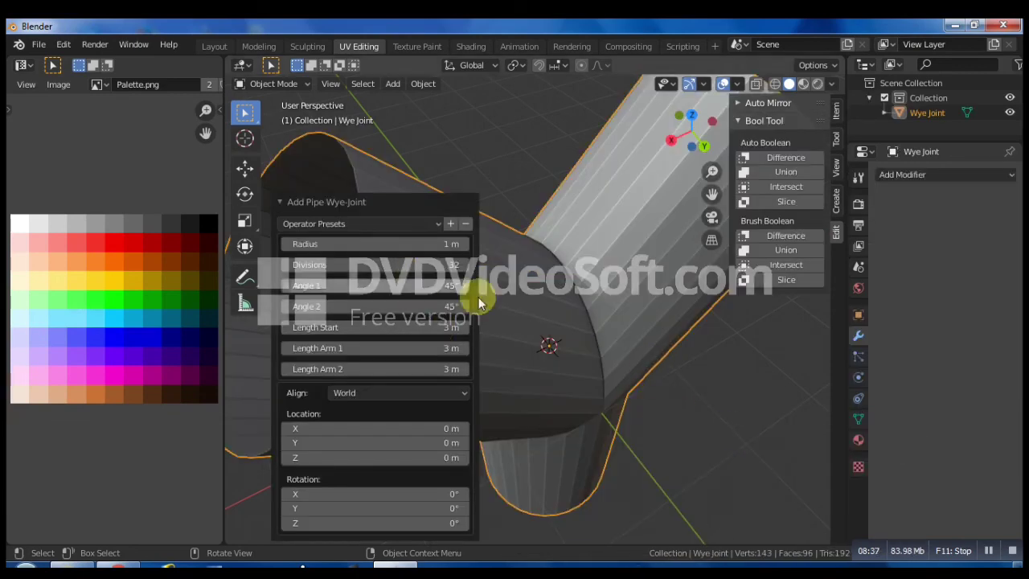
{"action": "scroll", "coordinate": [695, 404], "scroll_direction": "down", "scroll_amount": 4}
{"action": "middle_click_drag", "start_coordinate": [695, 404], "coordinate": [661, 349]}
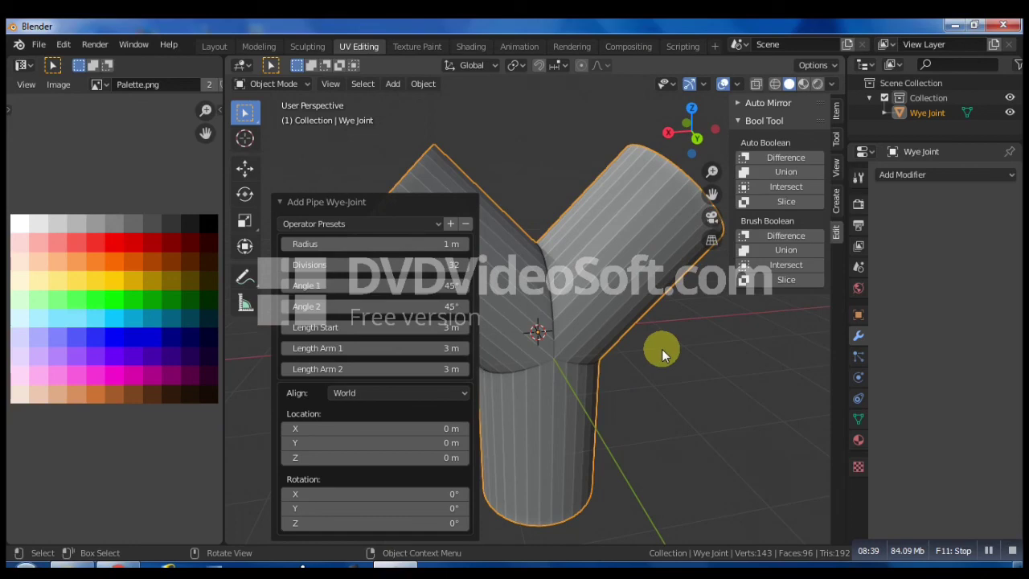
{"action": "key", "text": "Delete"}
Step: Add a 32-segment Diamond mesh, orbit around it, then delete it
{"action": "key", "text": "shift+a"}
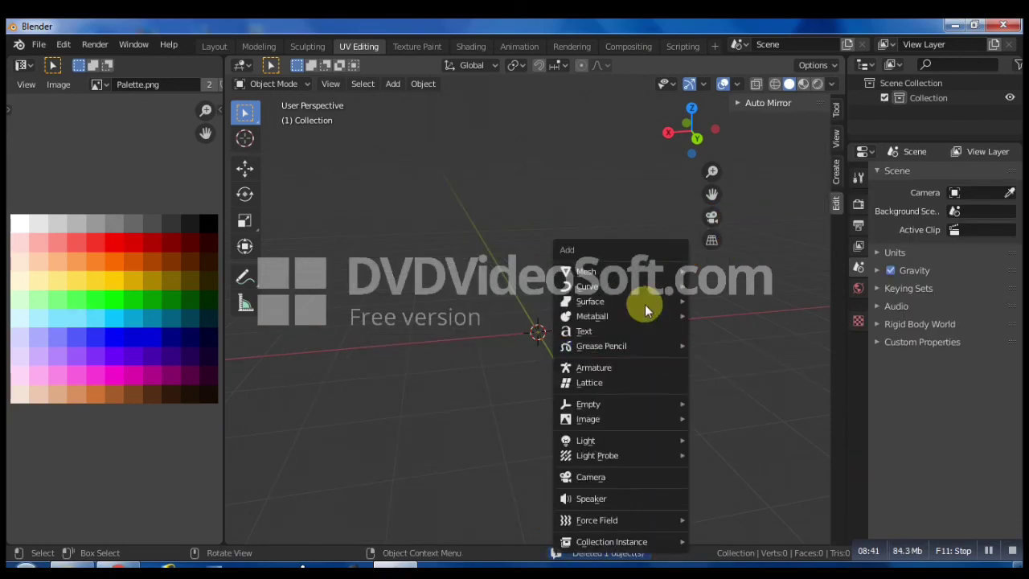
{"action": "mouse_move", "coordinate": [638, 272]}
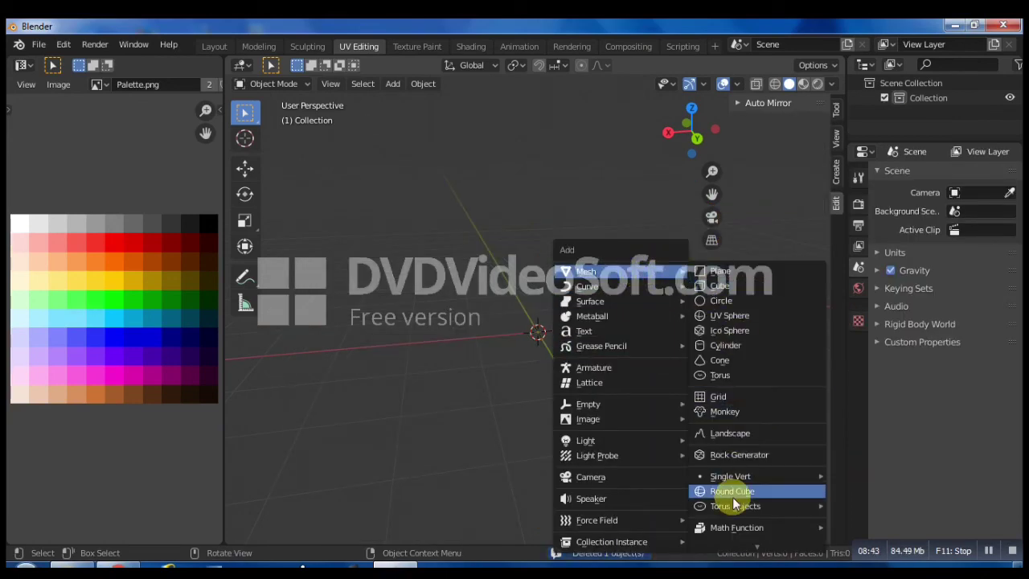
{"action": "mouse_move", "coordinate": [750, 547]}
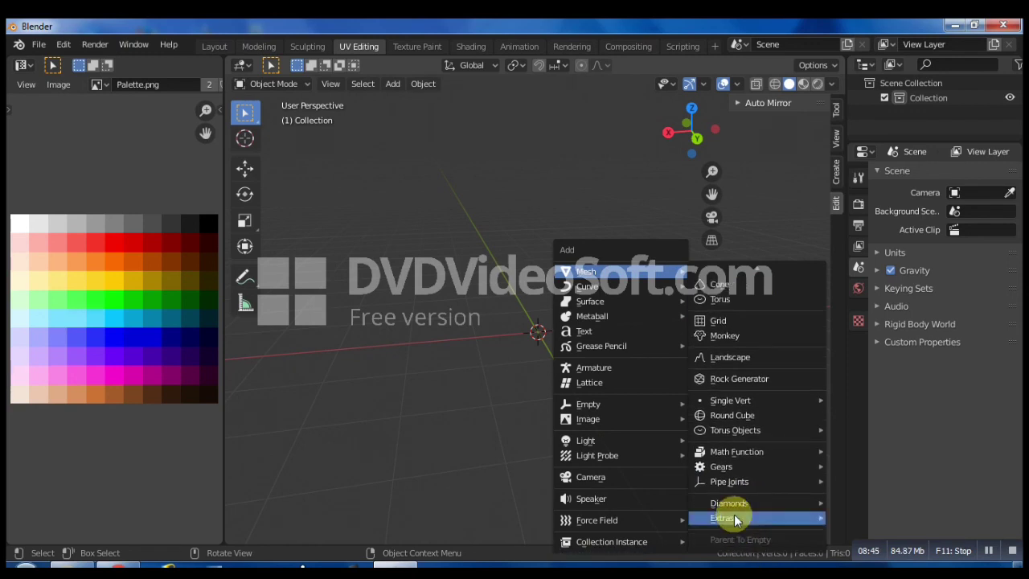
{"action": "mouse_move", "coordinate": [732, 514]}
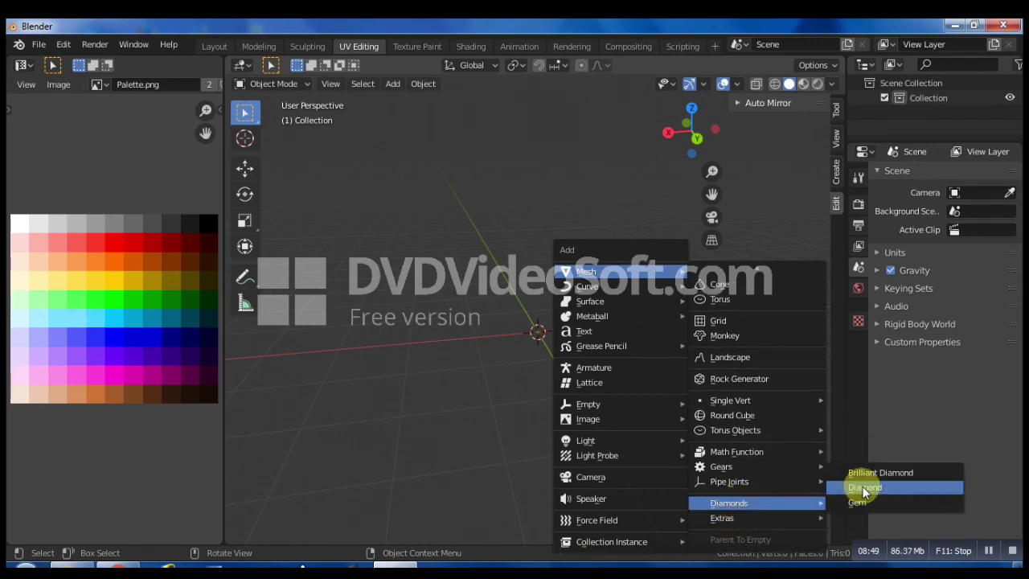
{"action": "left_click", "coordinate": [865, 489]}
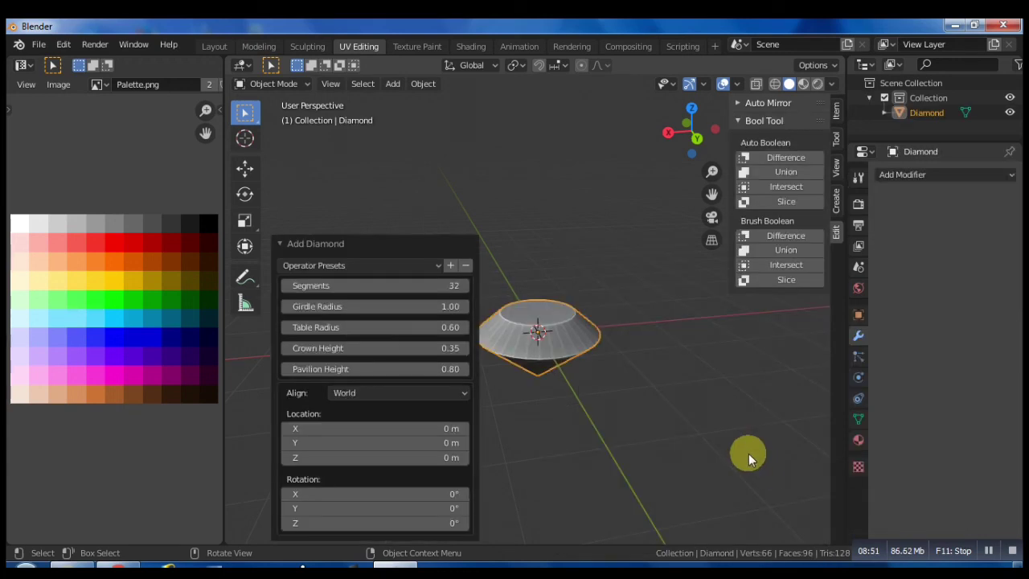
{"action": "middle_click_drag", "start_coordinate": [596, 400], "coordinate": [633, 447]}
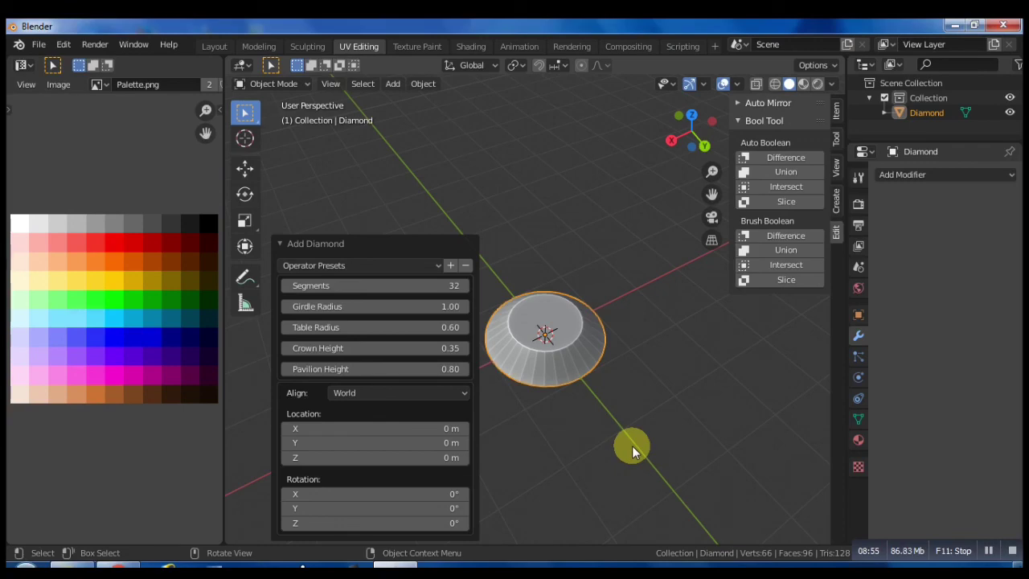
{"action": "key", "text": "Delete"}
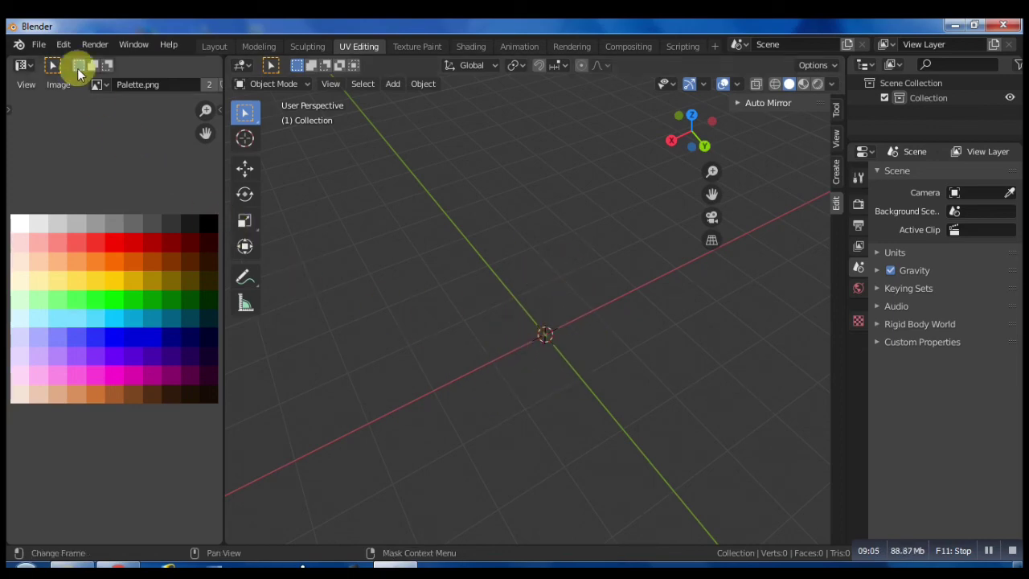
Step: Save the empty scene via File > Defaults > Save Startup File
{"action": "left_click", "coordinate": [42, 45]}
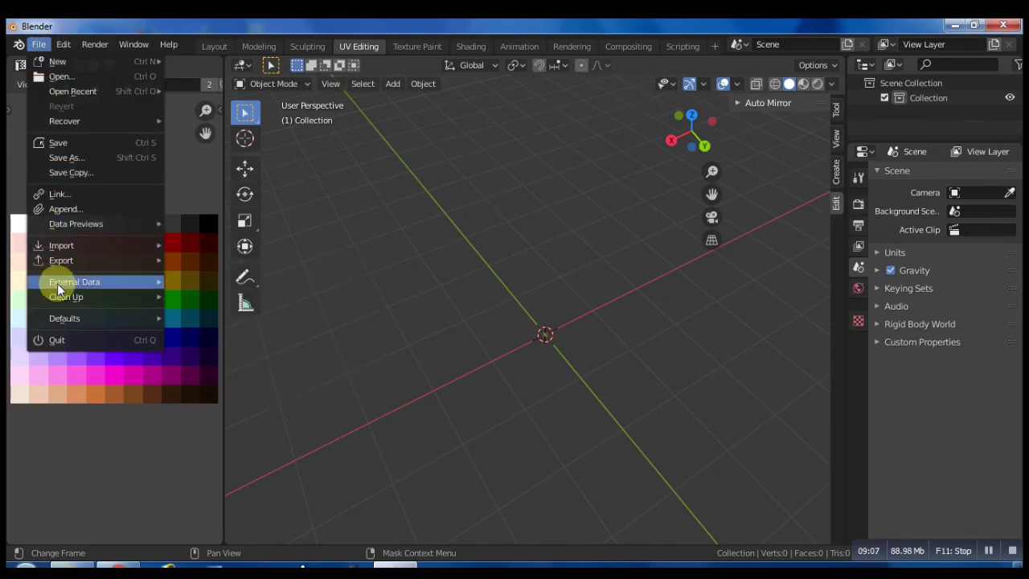
{"action": "mouse_move", "coordinate": [87, 318]}
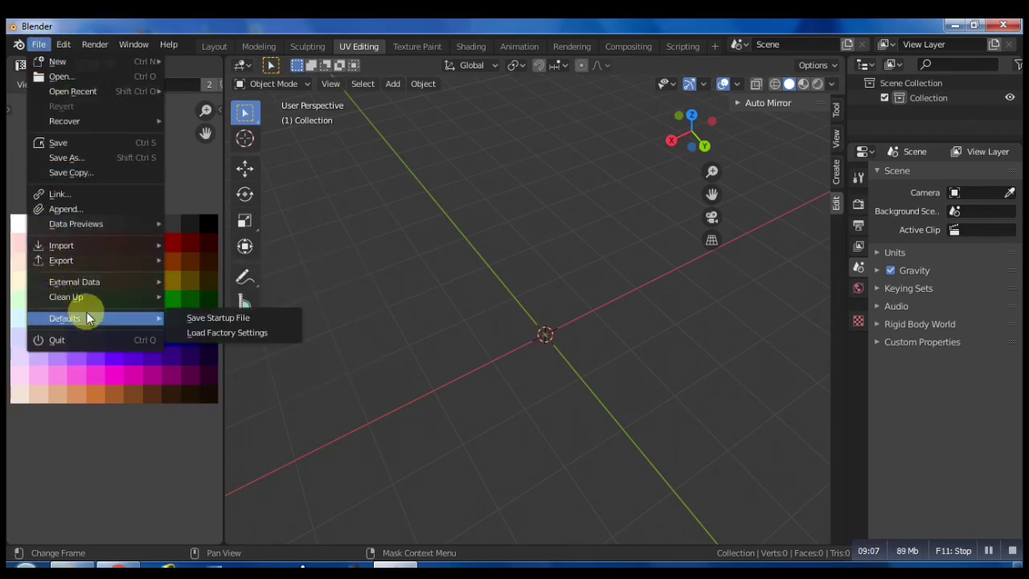
{"action": "left_click", "coordinate": [221, 318]}
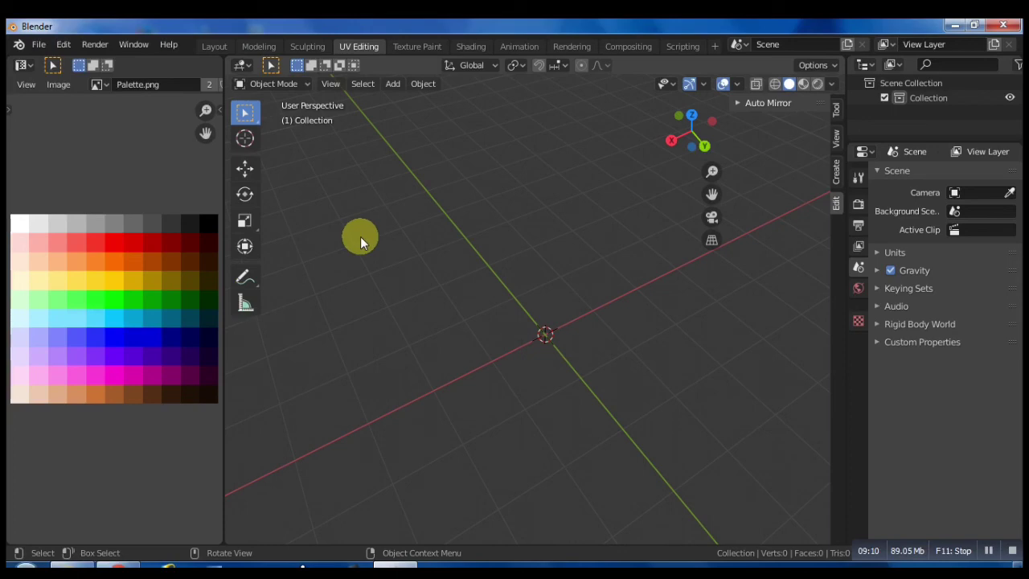